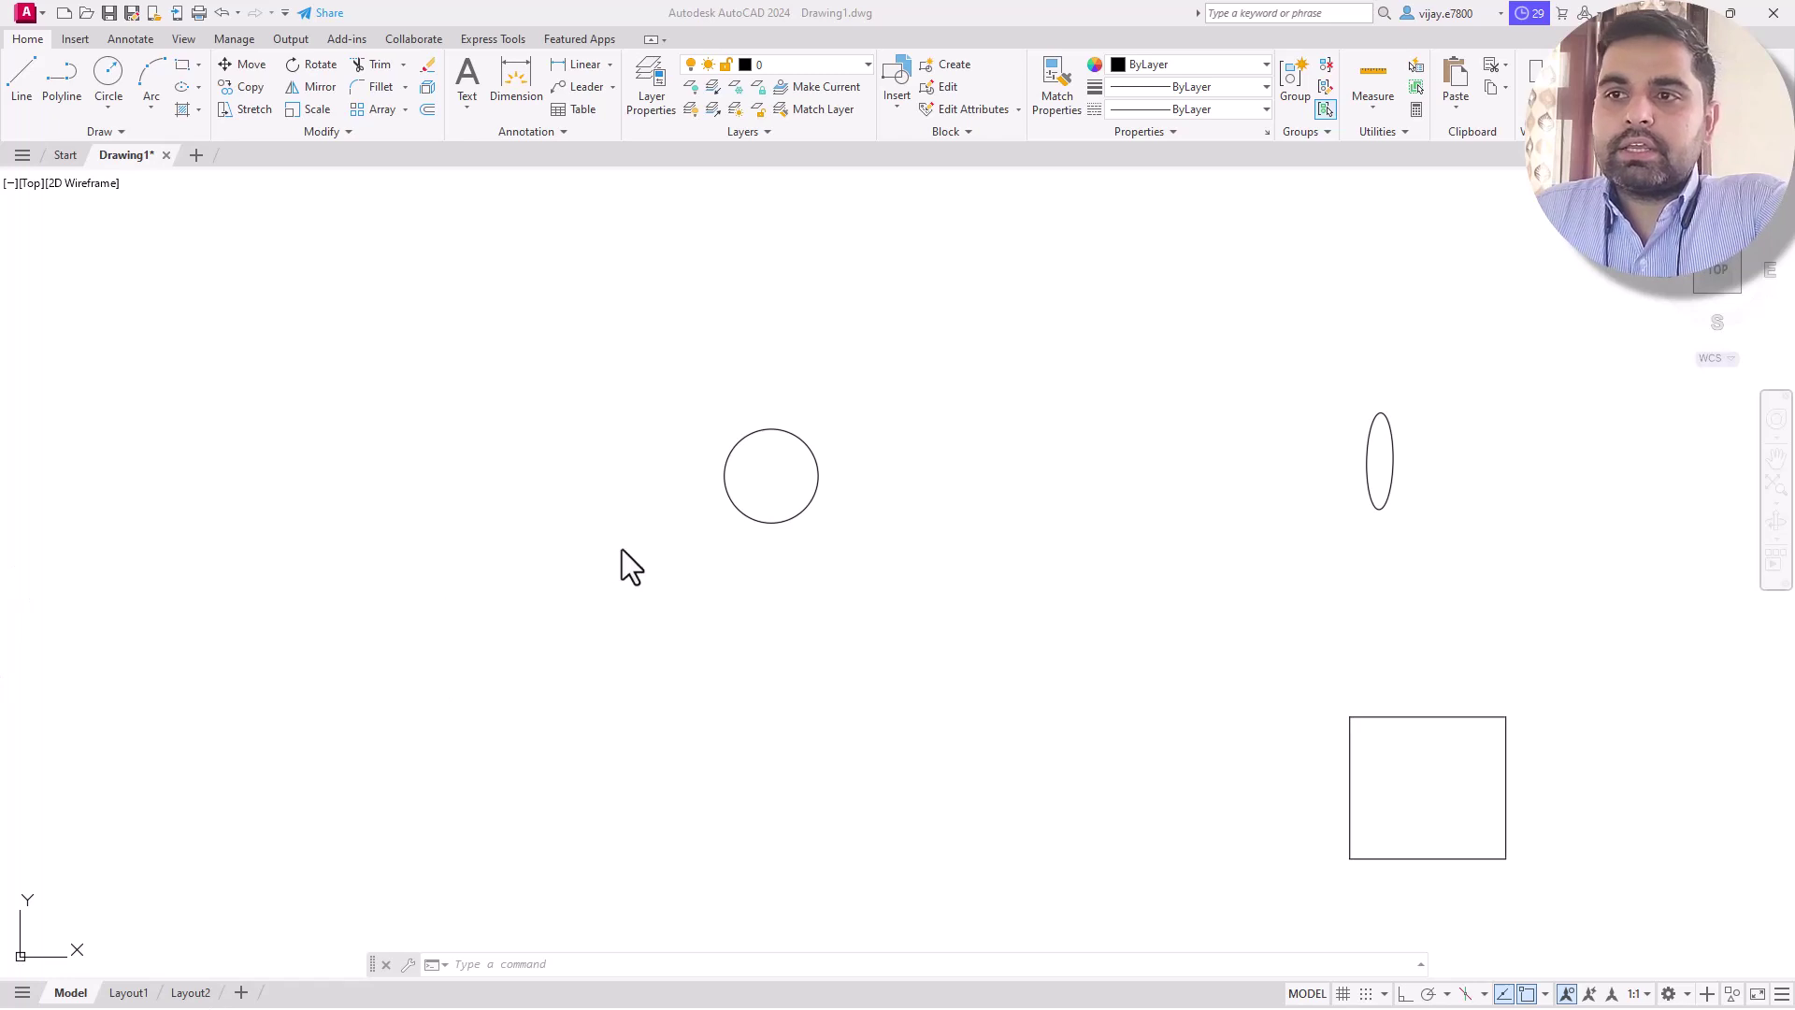
scroll(623, 542, up, 2)
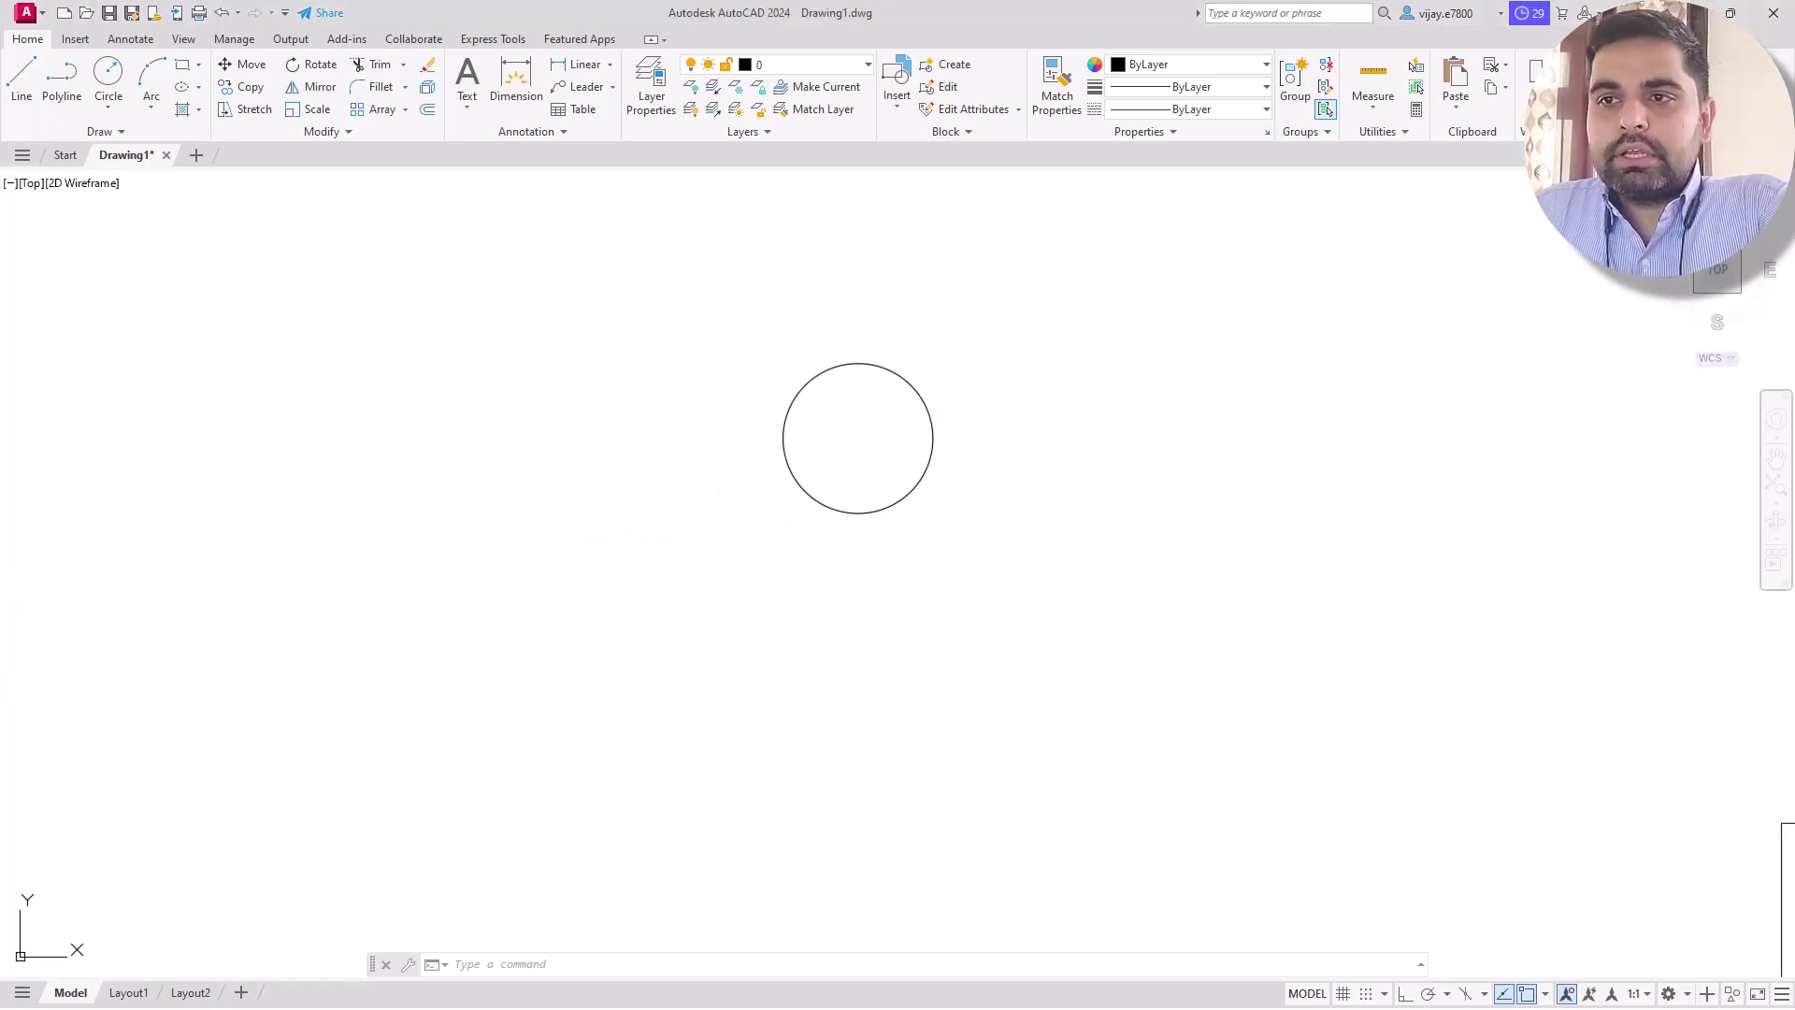
mouse_move(884, 544)
middle_down()
mouse_move(834, 594)
mouse_move(728, 617)
middle_up()
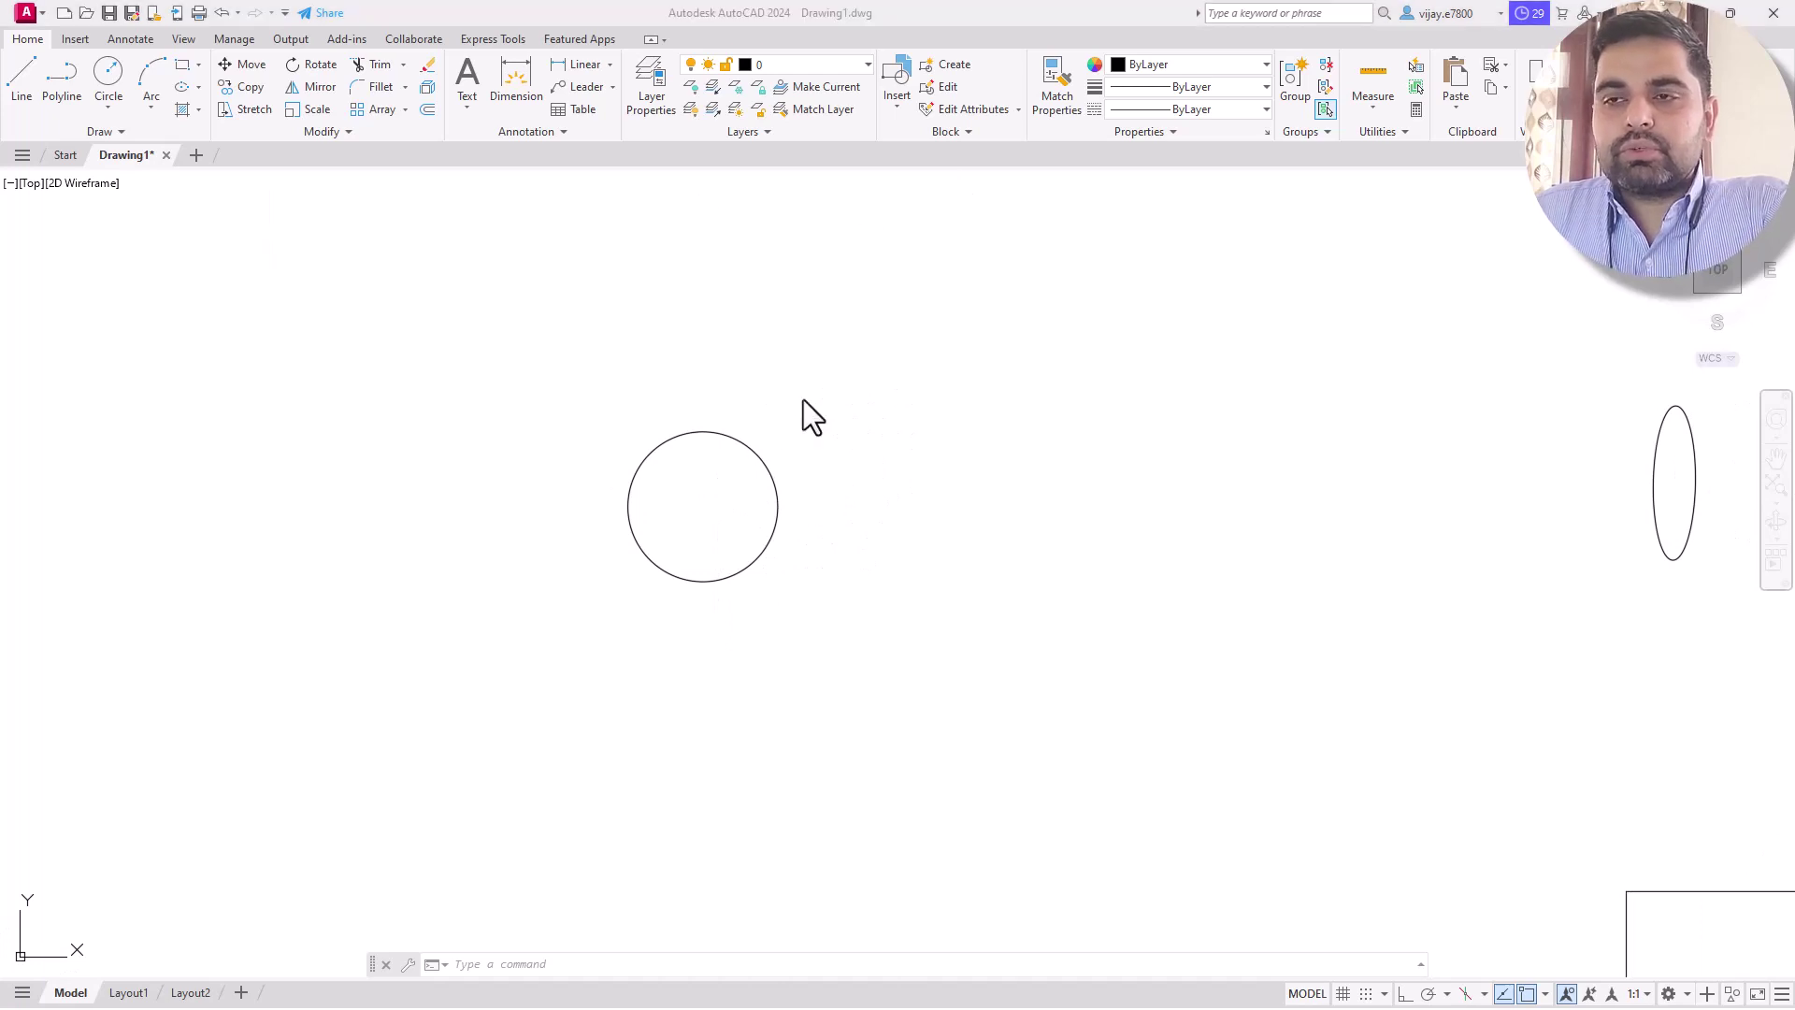
scroll(714, 493, up, 2)
scroll(1267, 593, down, 6)
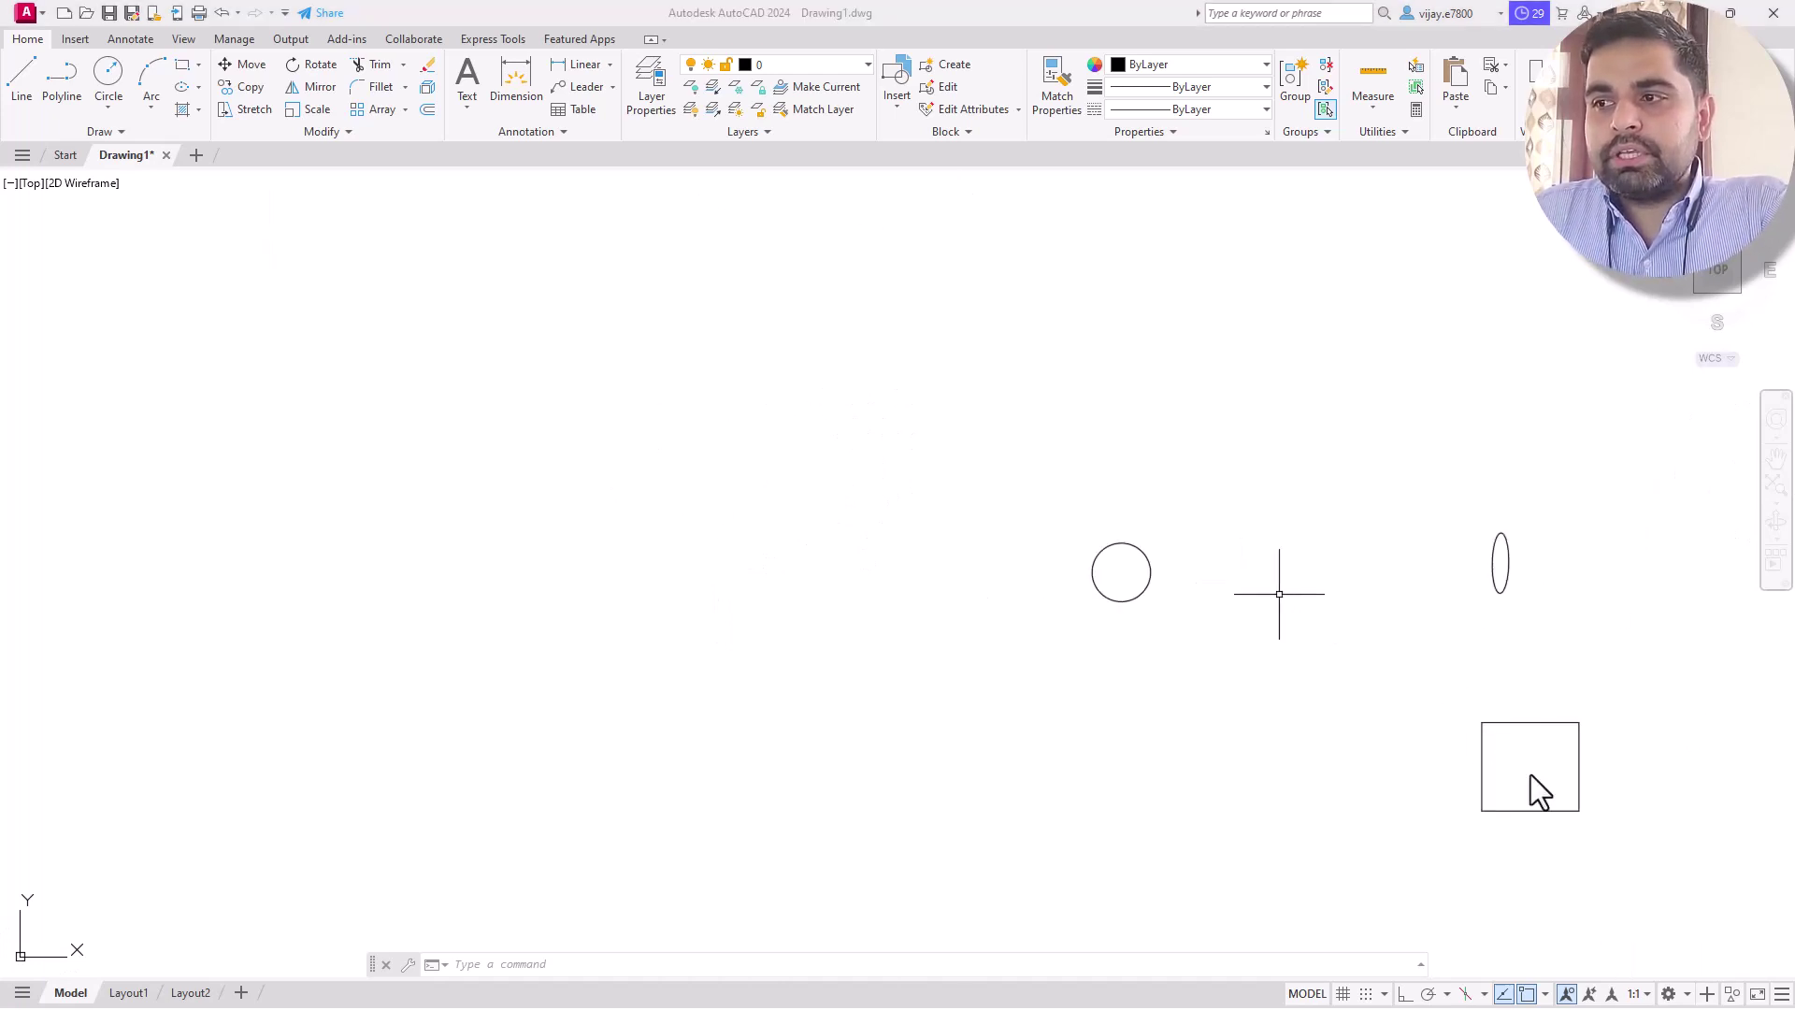
scroll(1092, 536, up, 2)
middle_drag(1092, 536, 1018, 525)
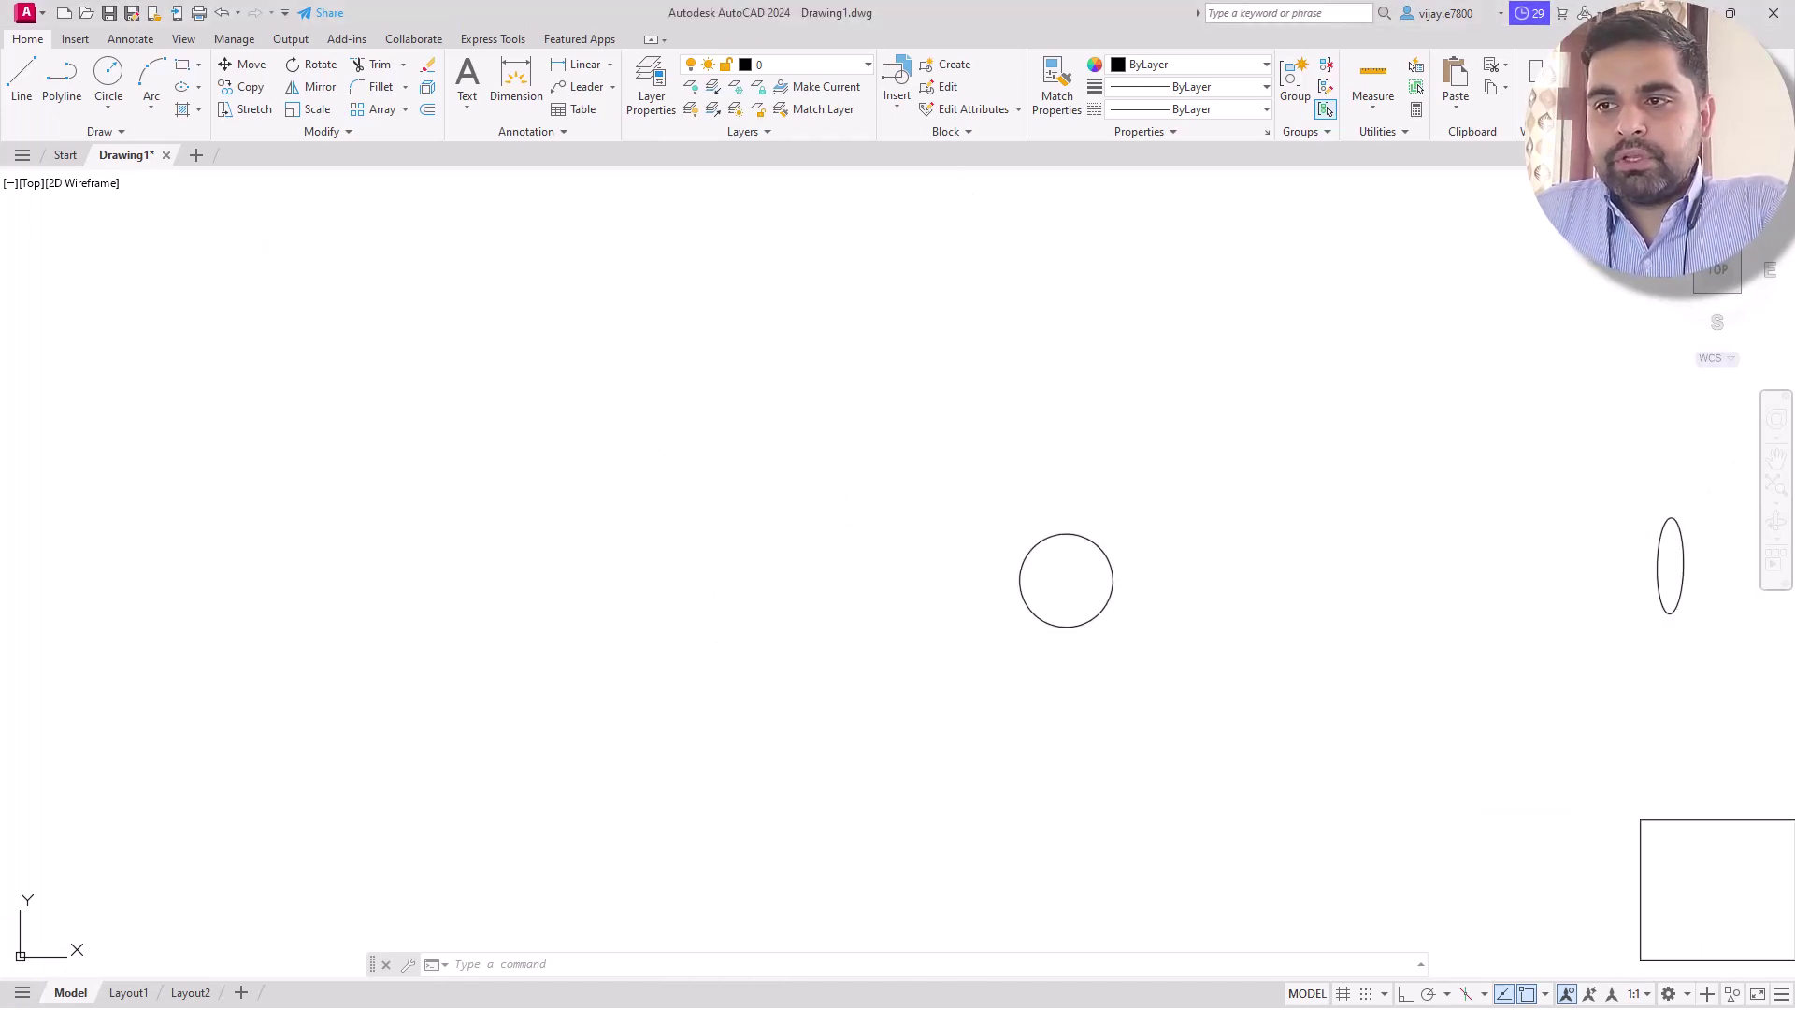
scroll(1127, 580, up, 3)
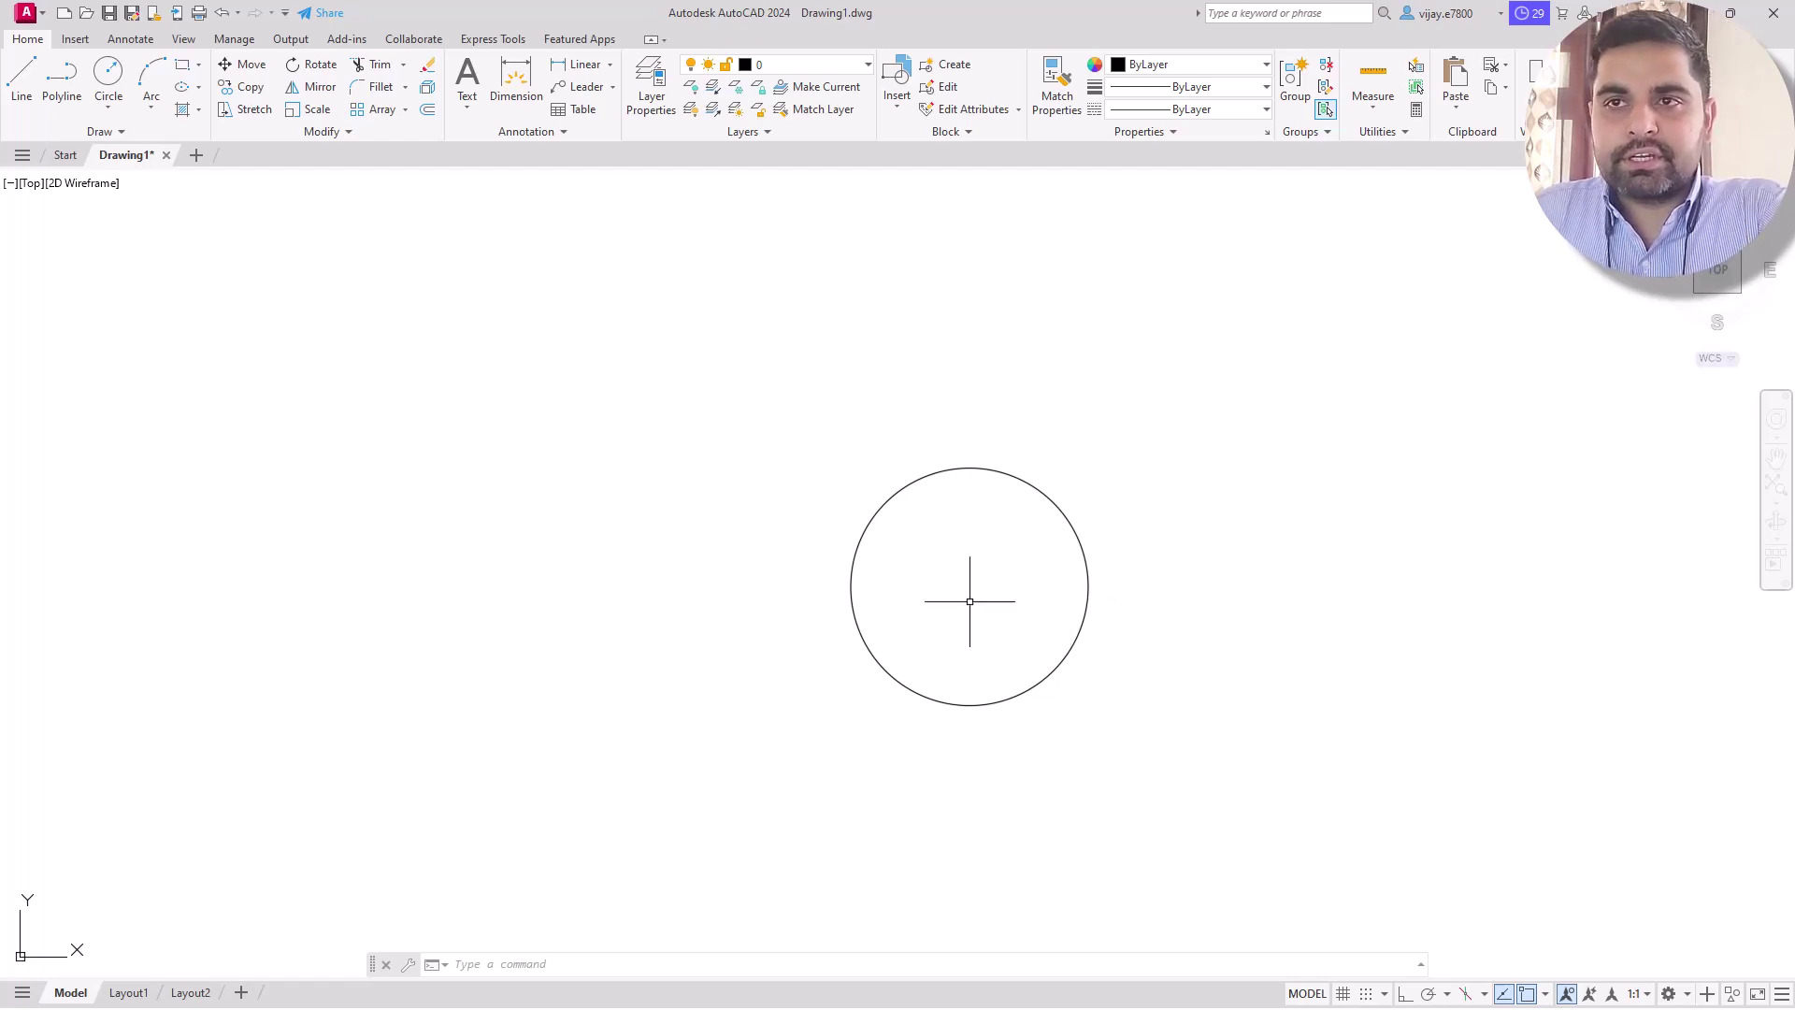
Create a polar array of the circle around a centre point just outside its lower-left edge
click(405, 109)
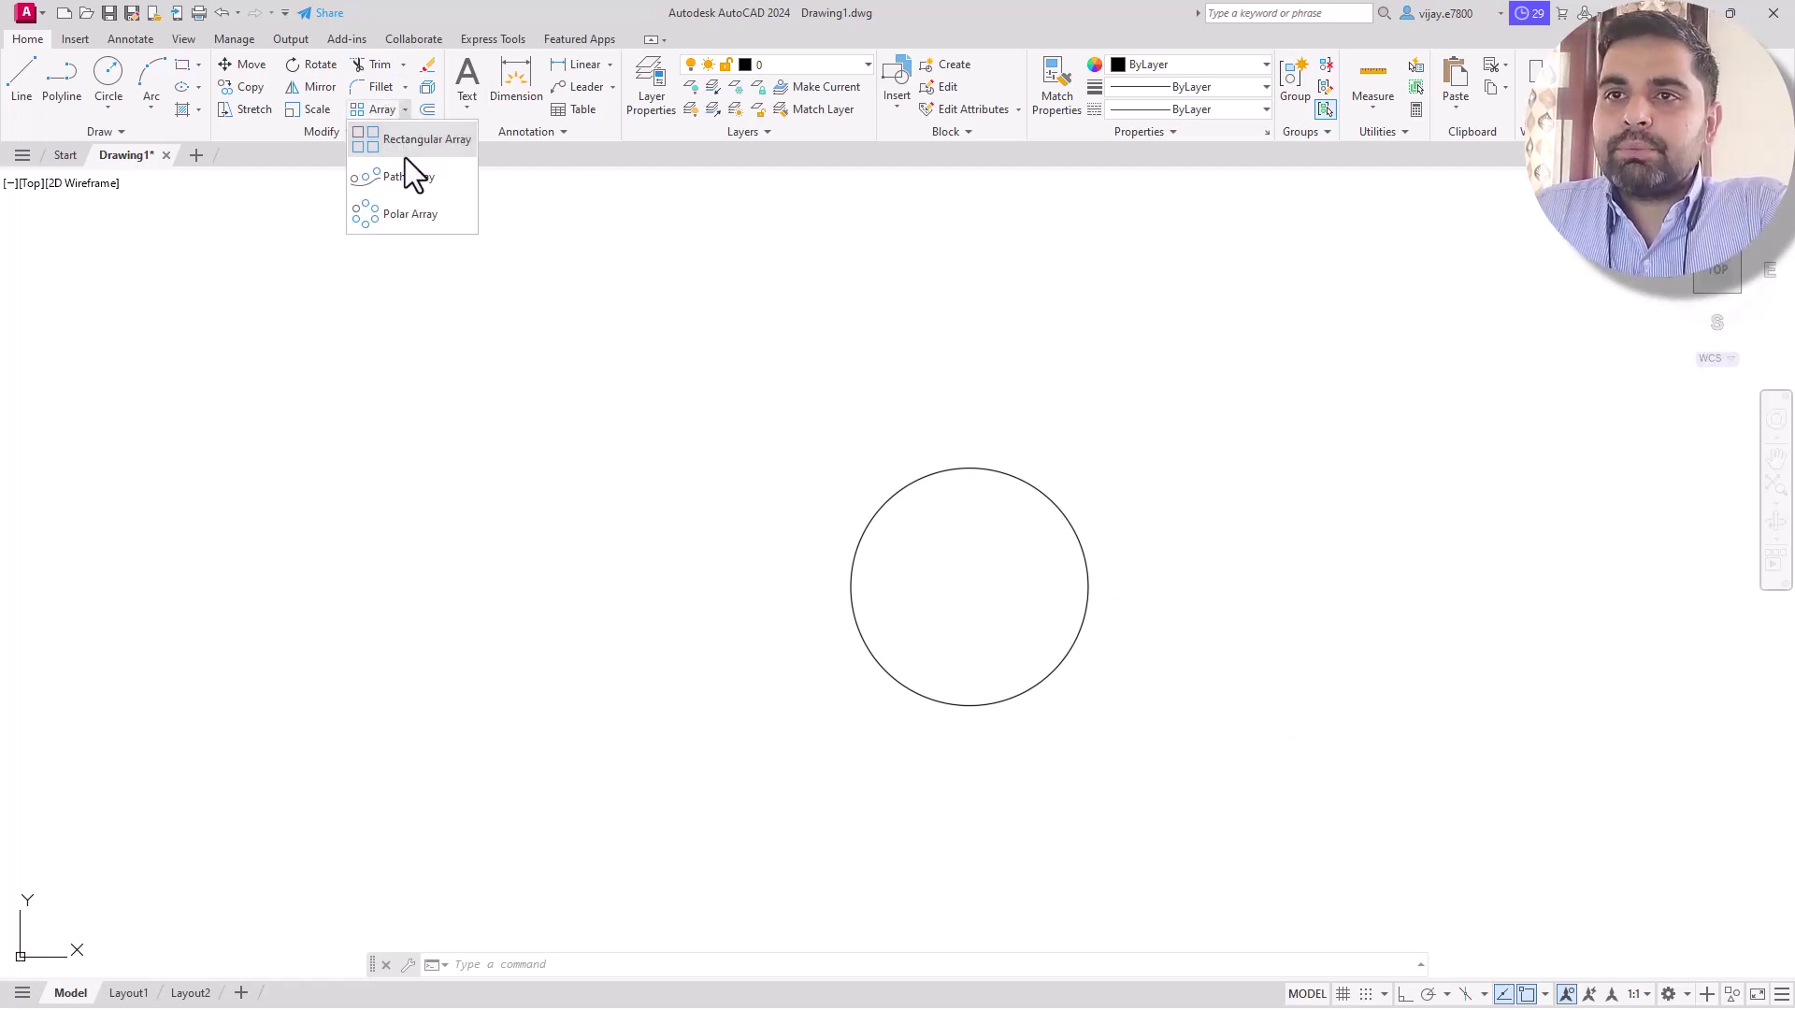
click(397, 207)
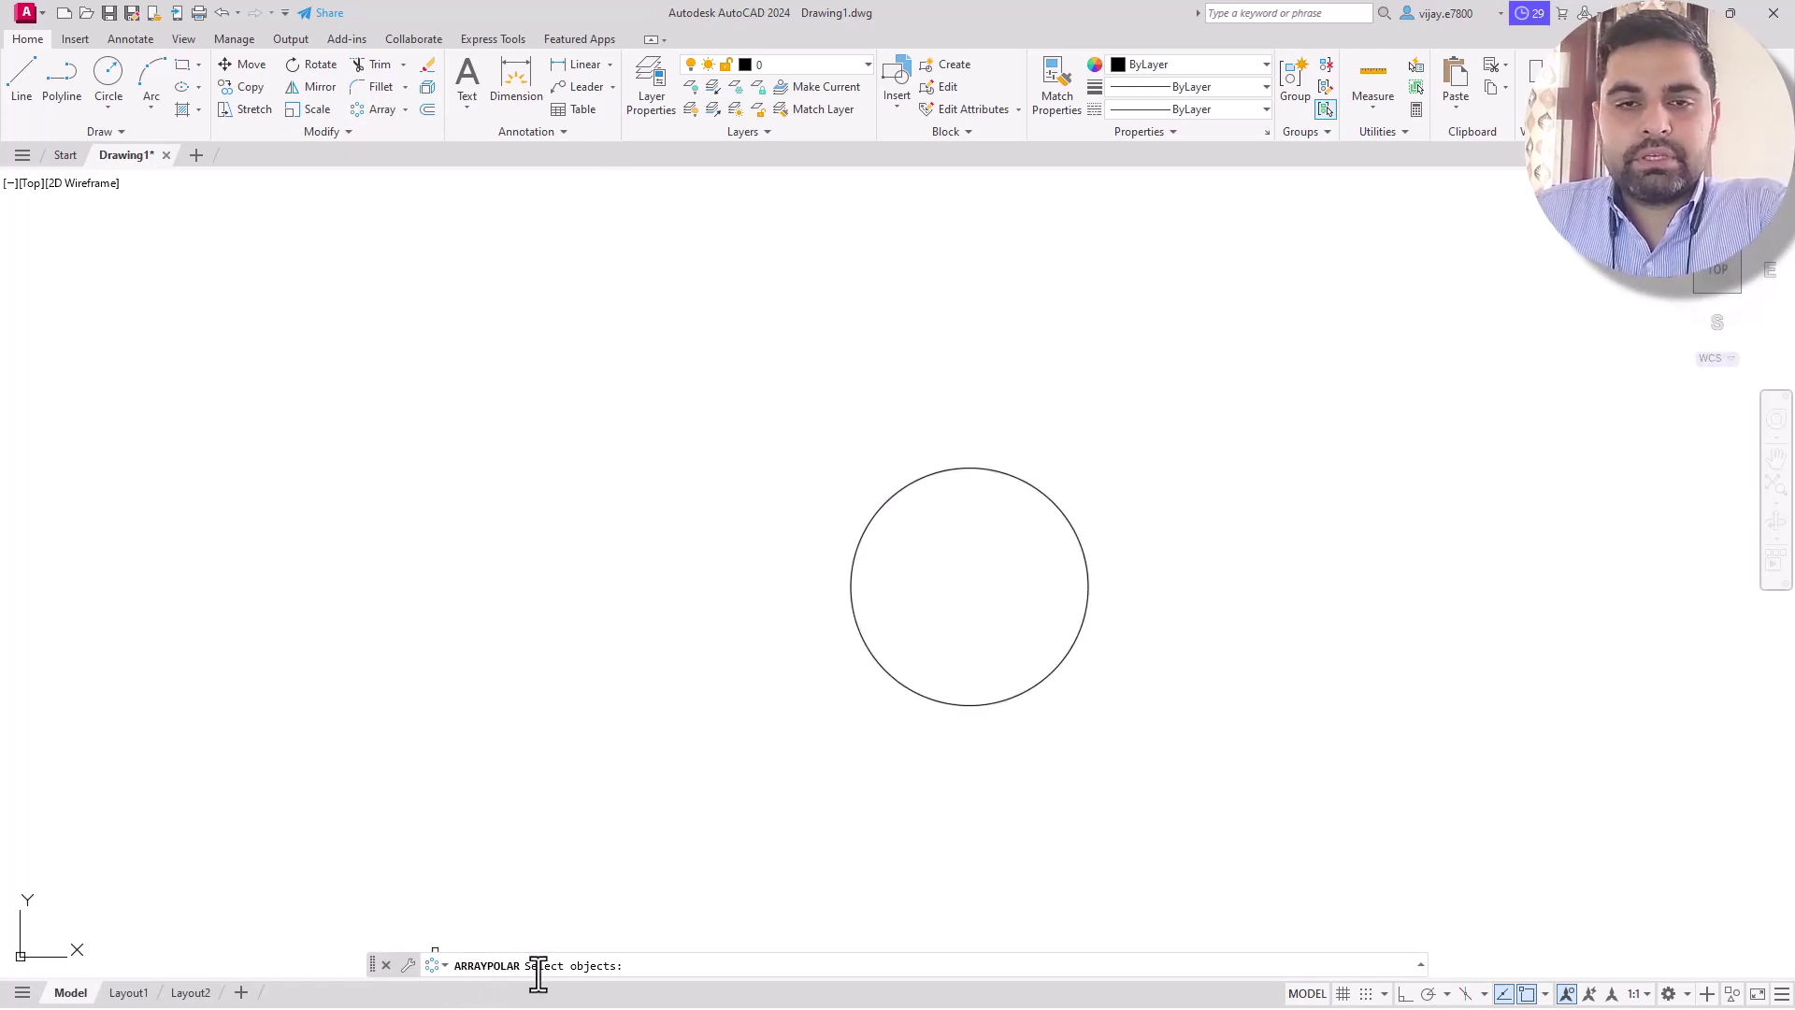
click(855, 551)
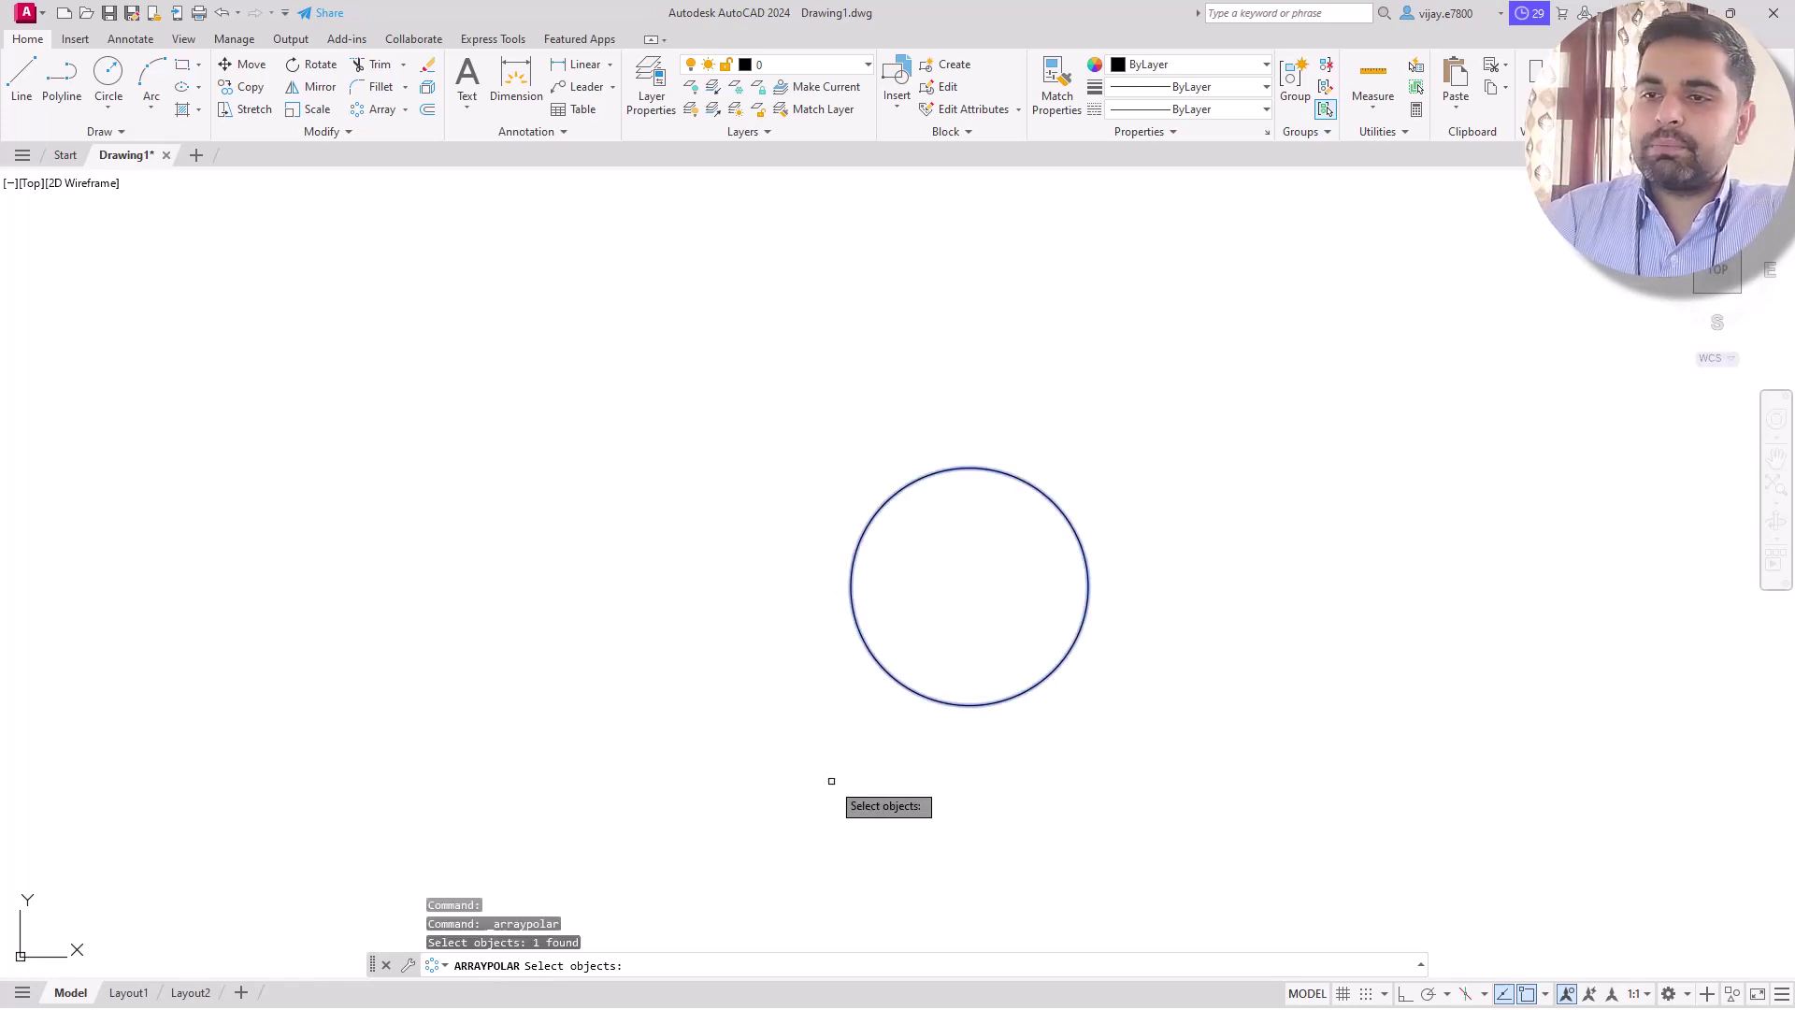
key(Return)
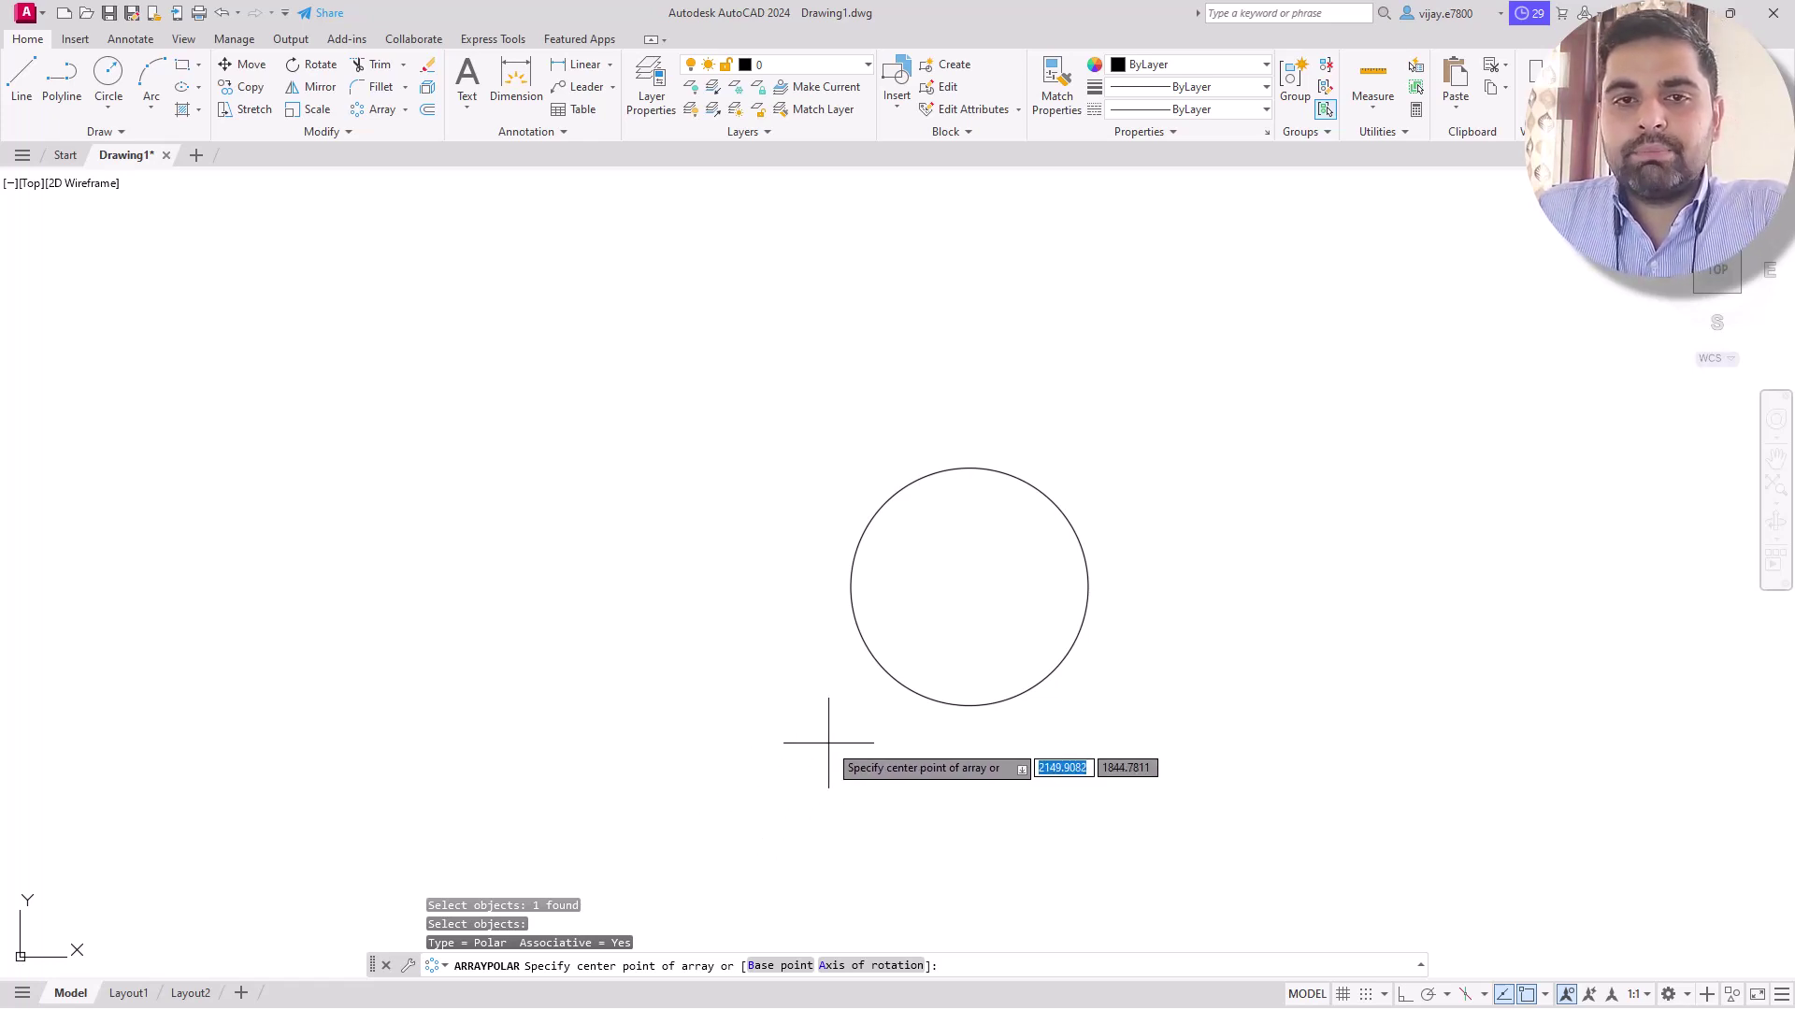
middle_drag(841, 742, 794, 610)
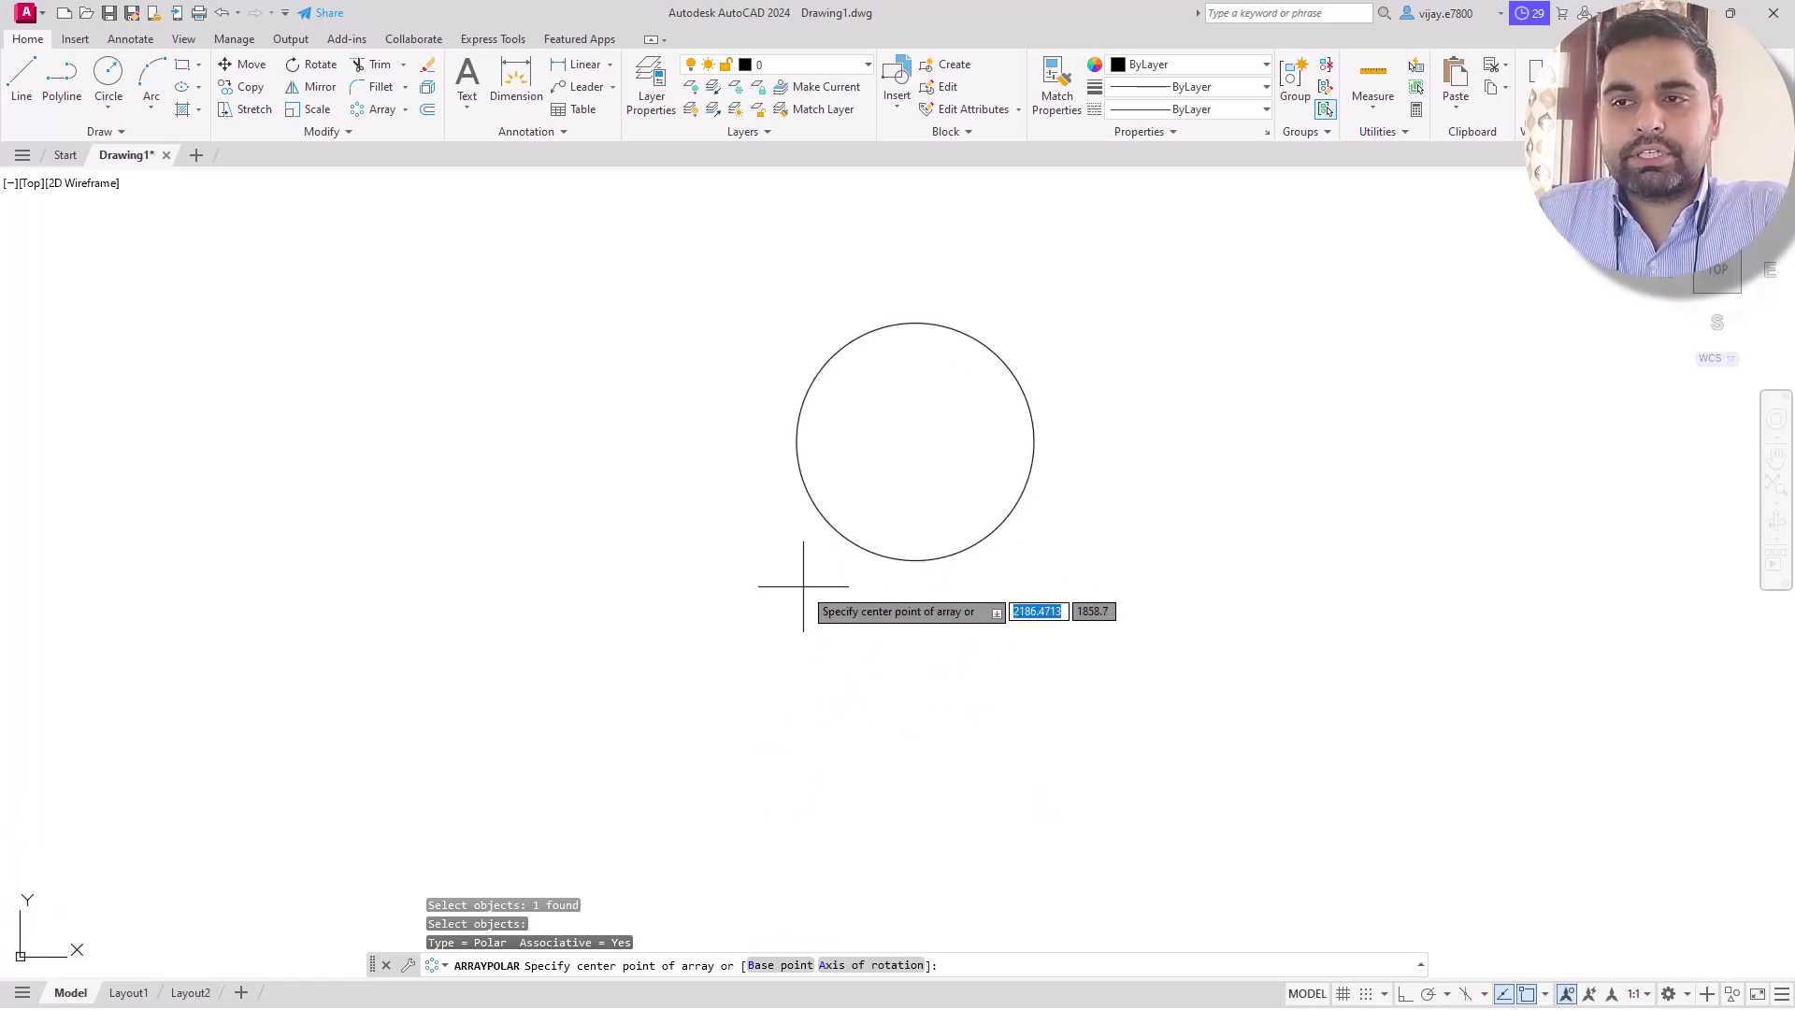
click(803, 586)
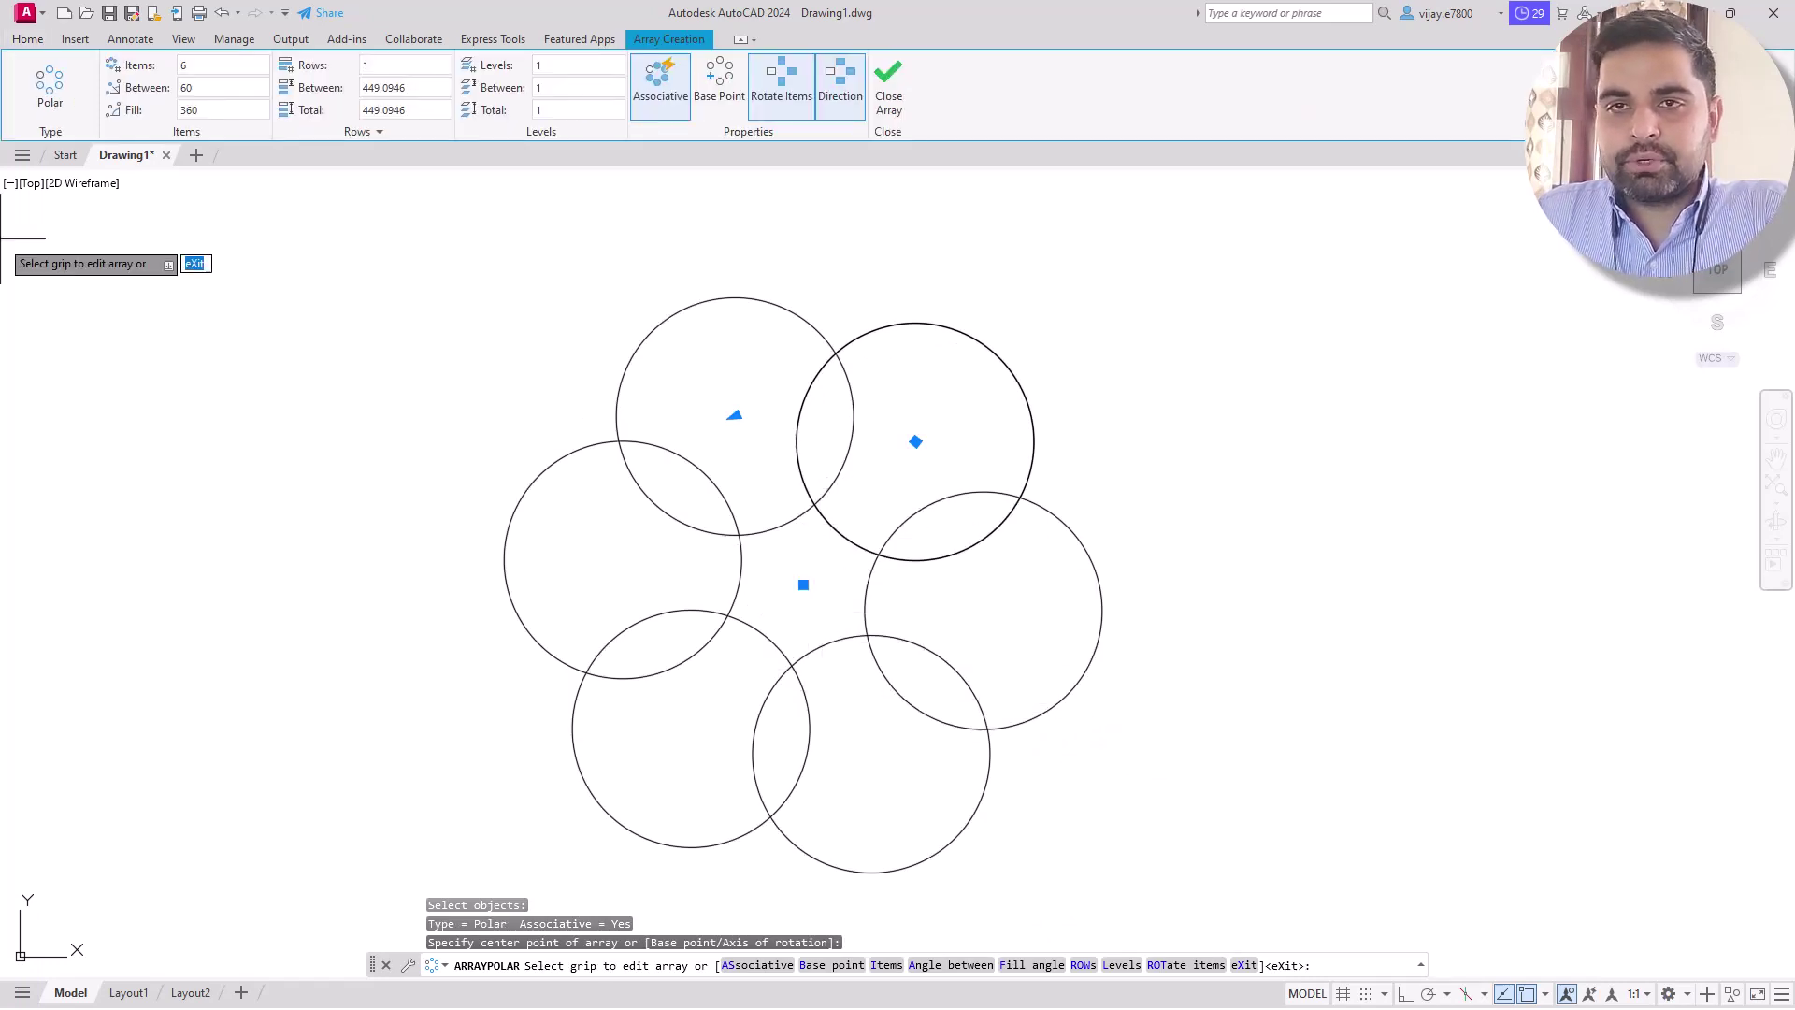
Set the polar array to 100 items with a fill angle of 180 degrees
click(201, 65)
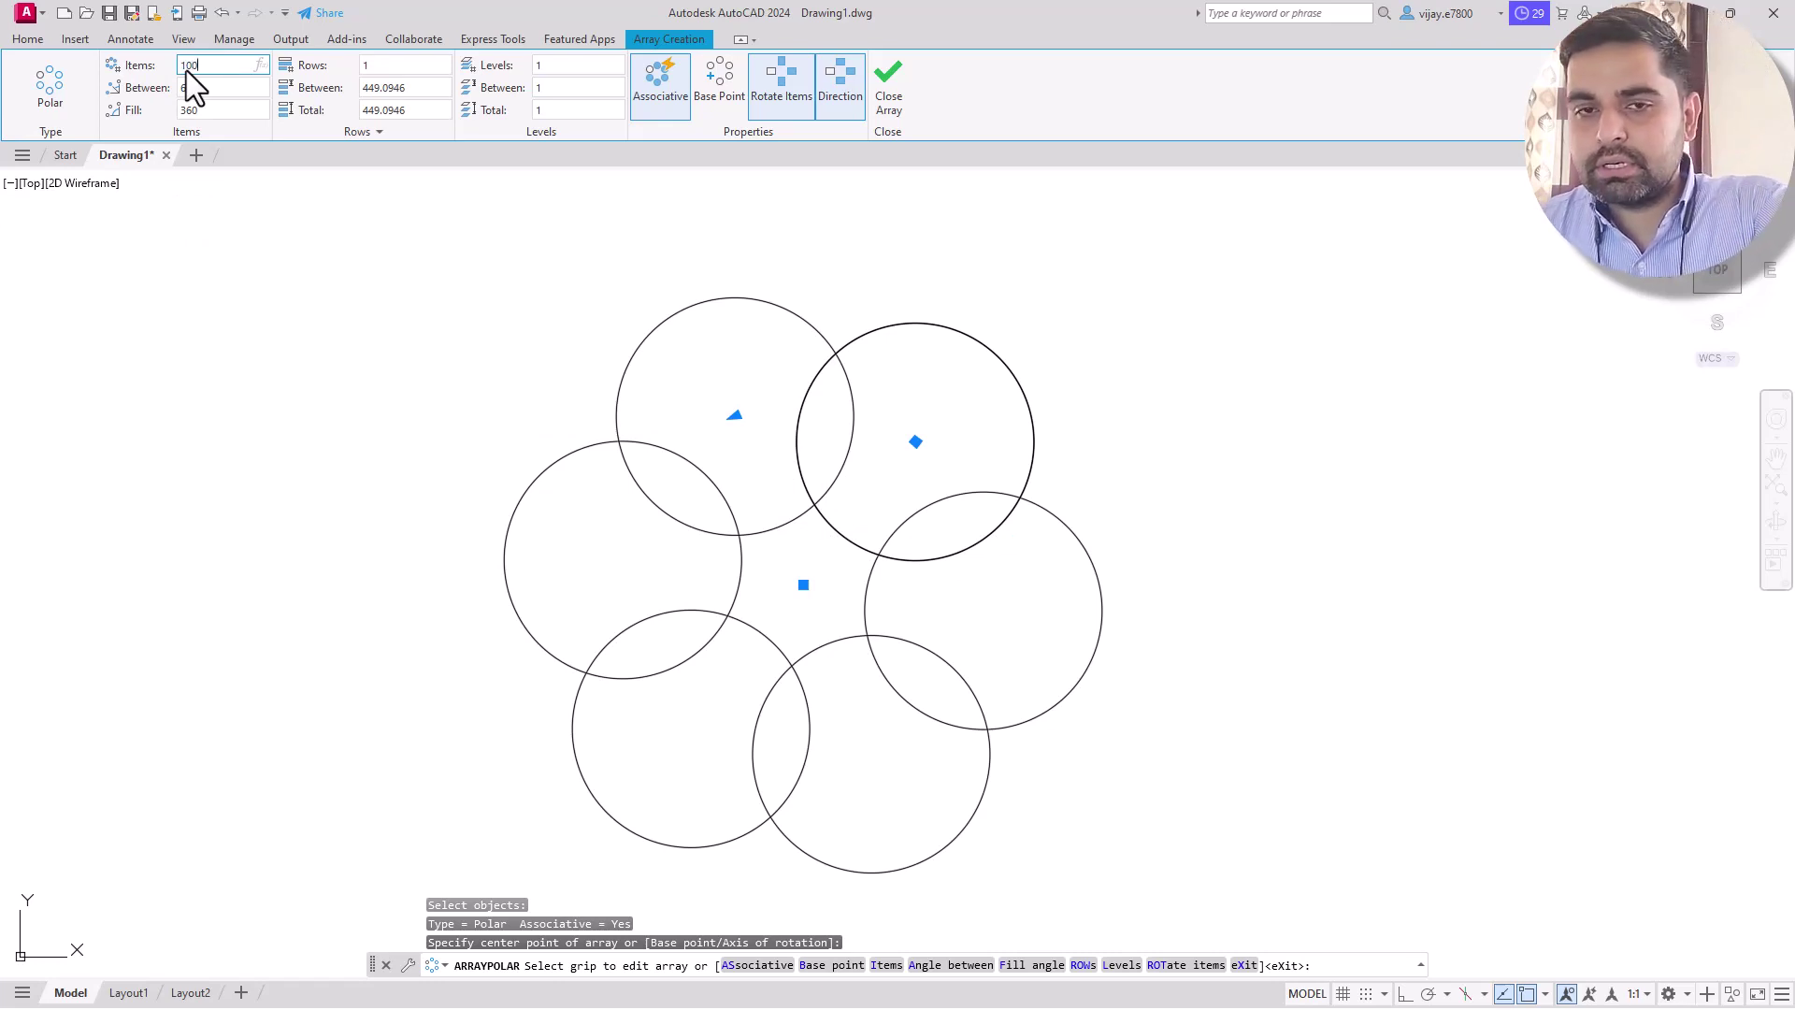
key(Return)
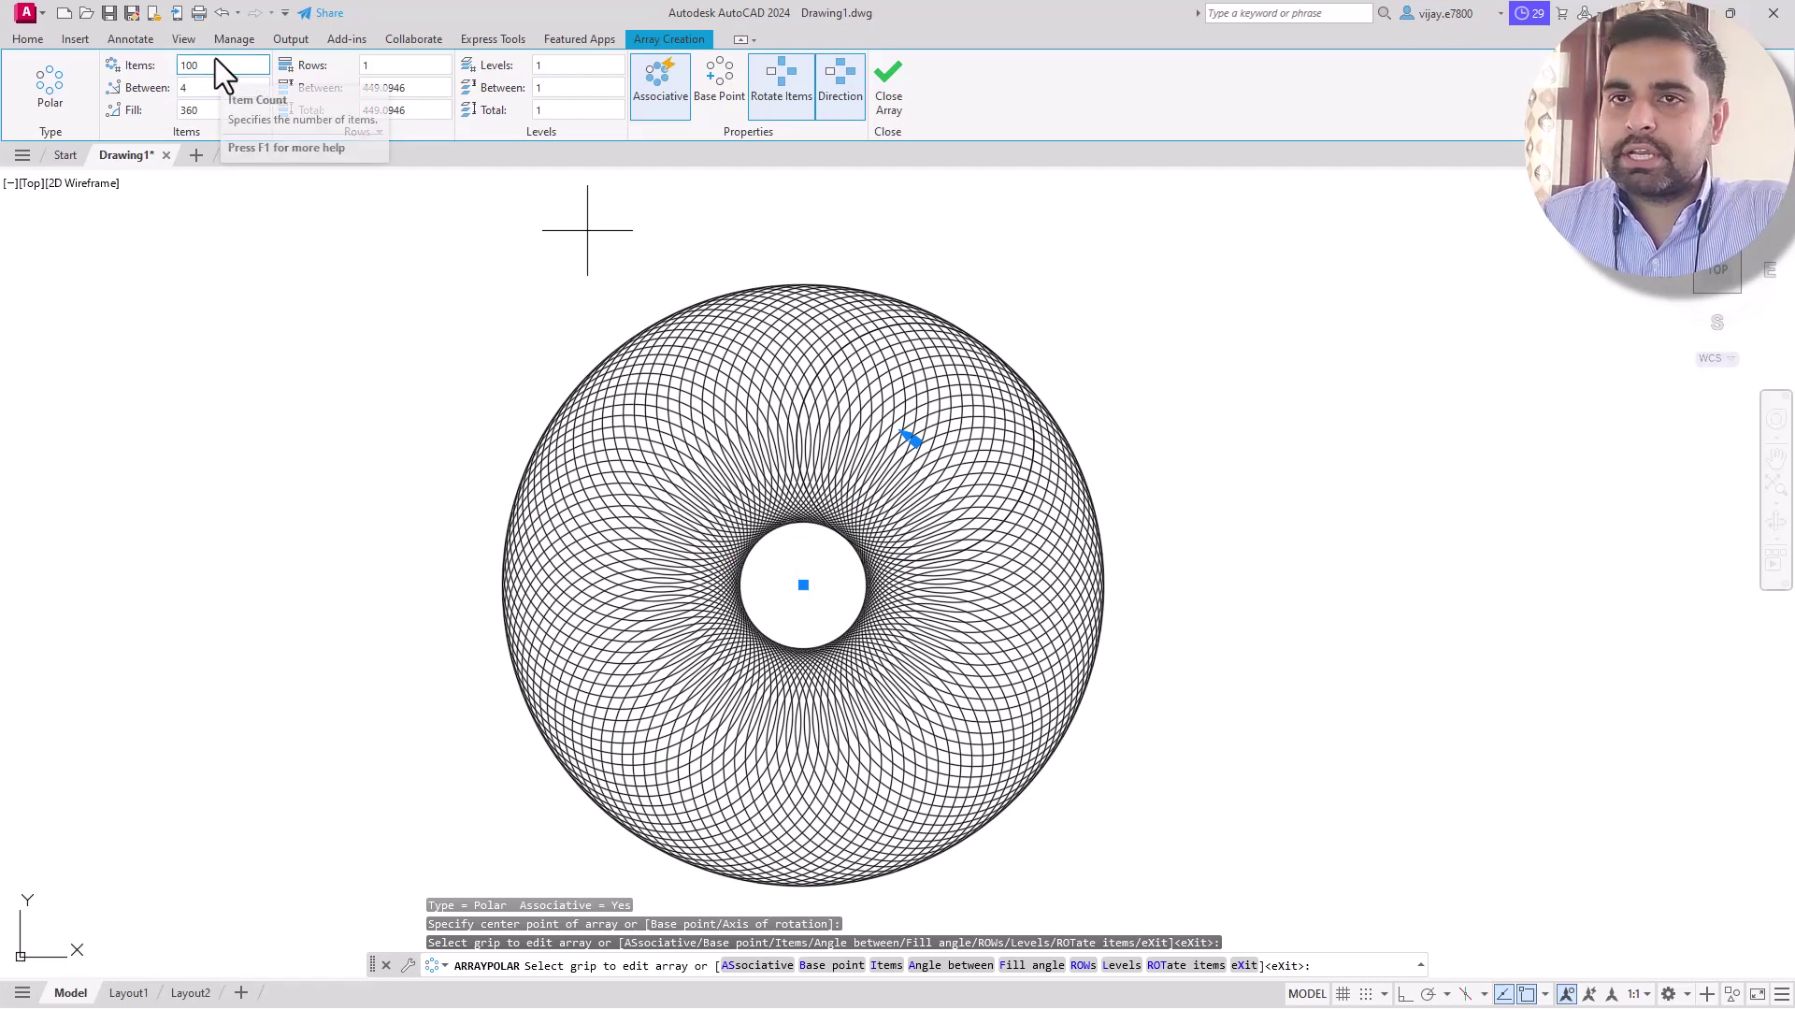
click(183, 110)
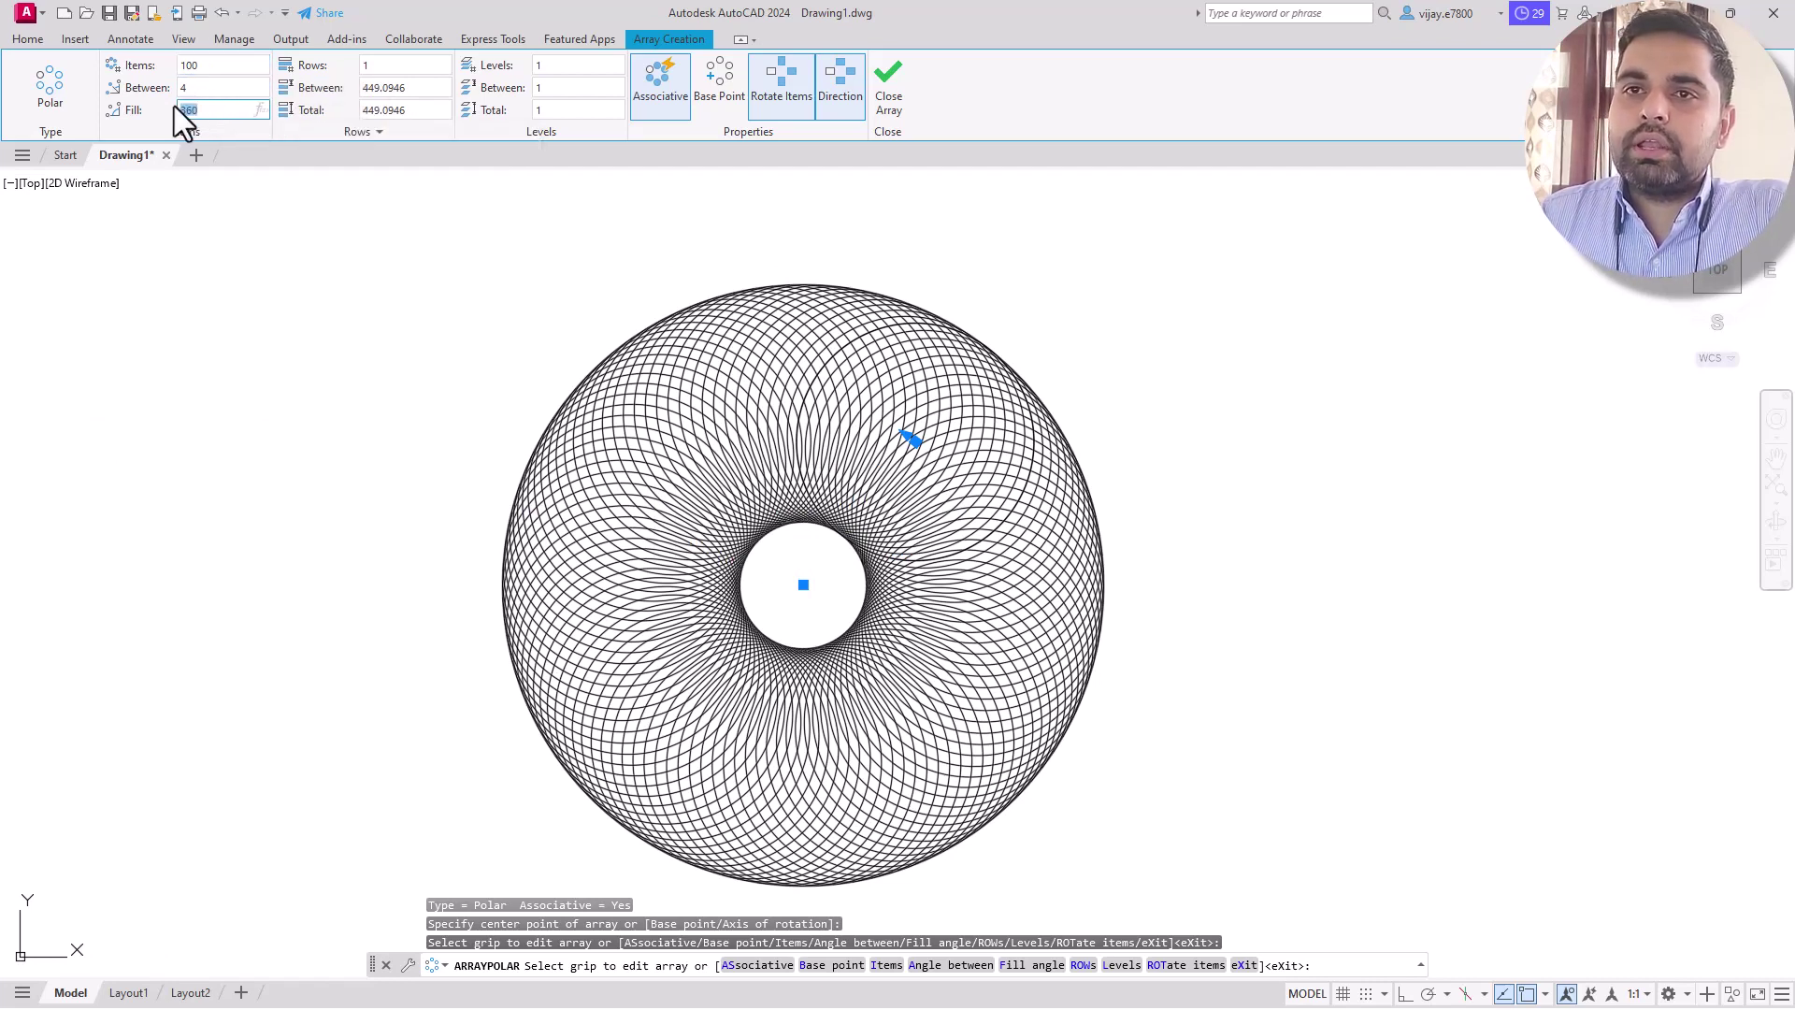
text(180)
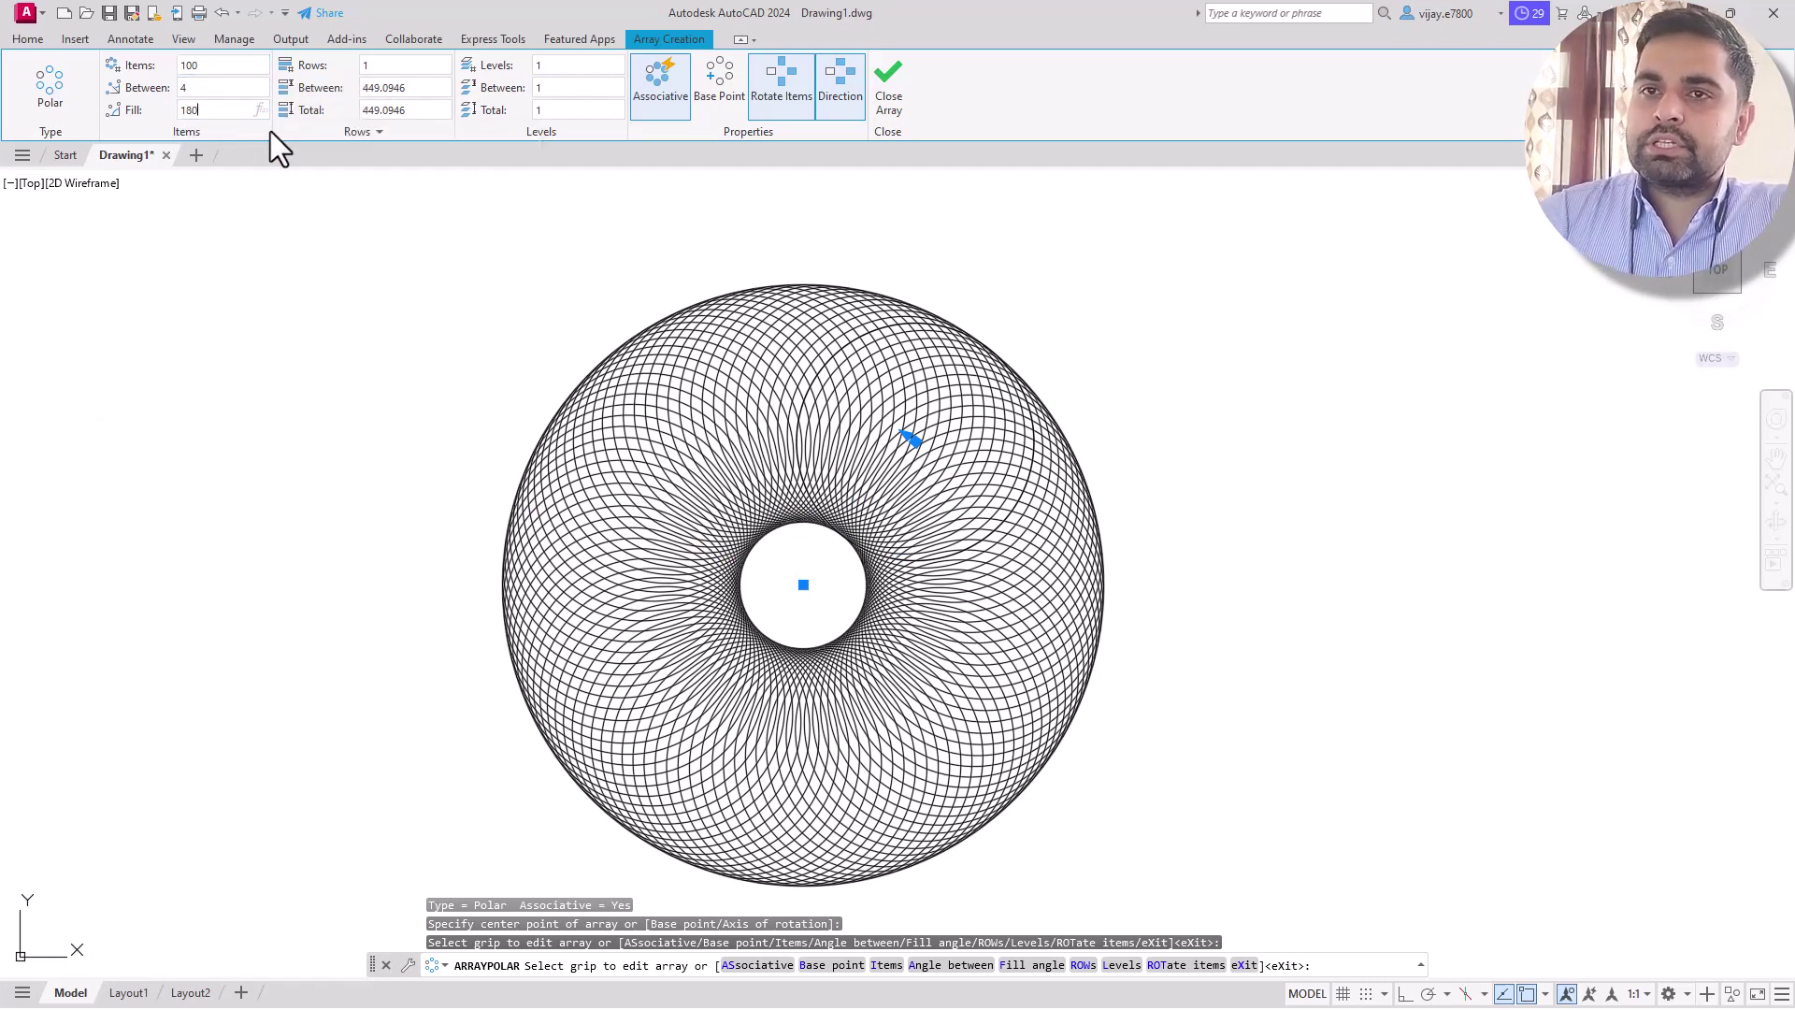
key(Return)
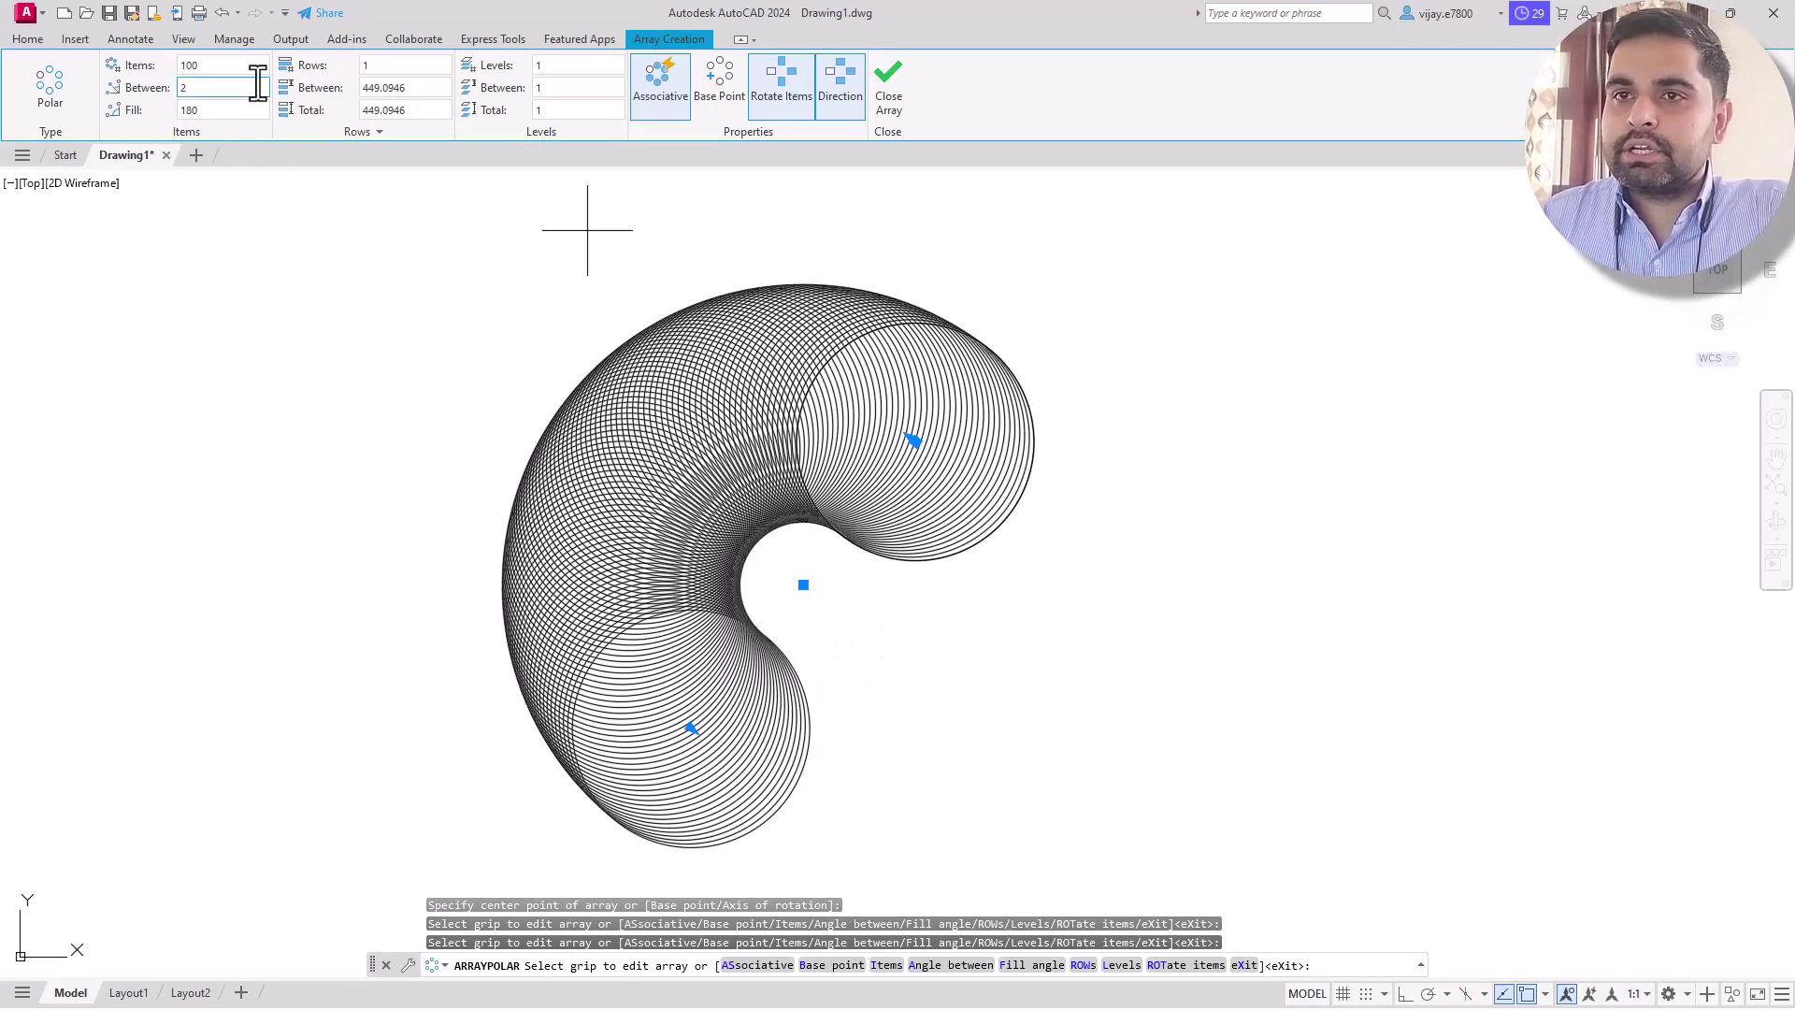
Set the polar array's number of rows to 2
click(394, 68)
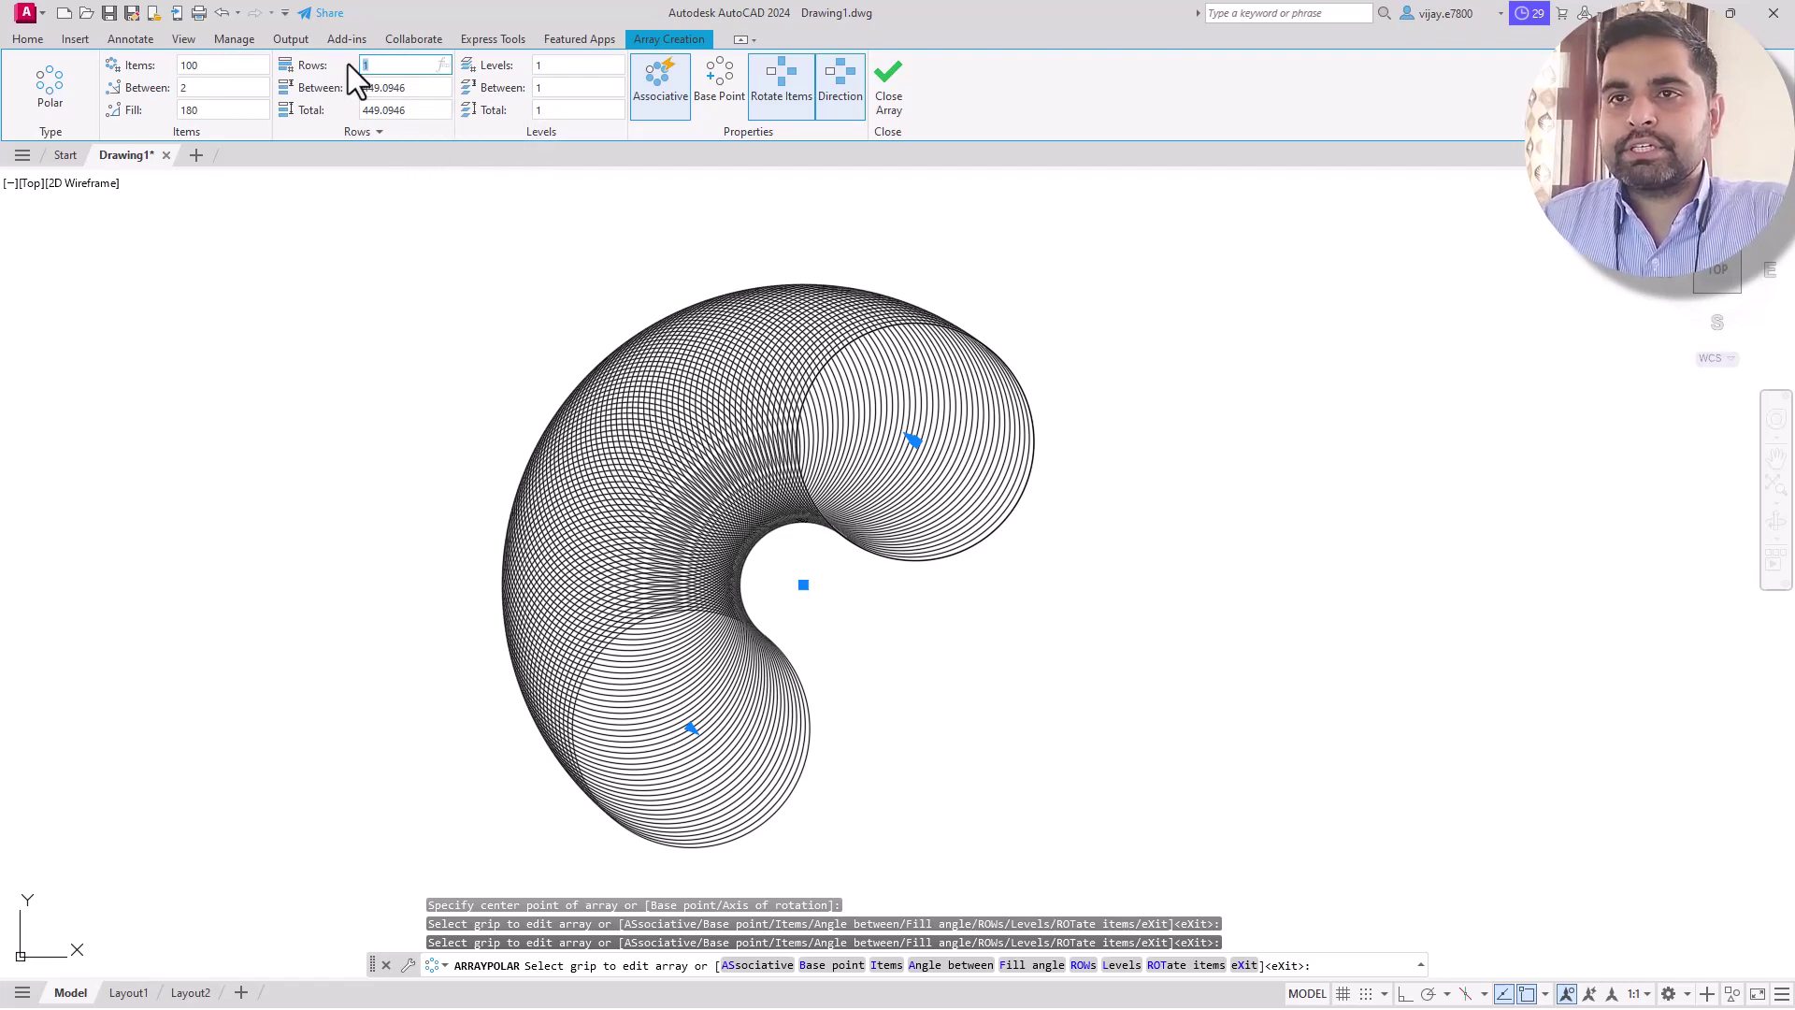
text(2)
key(Return)
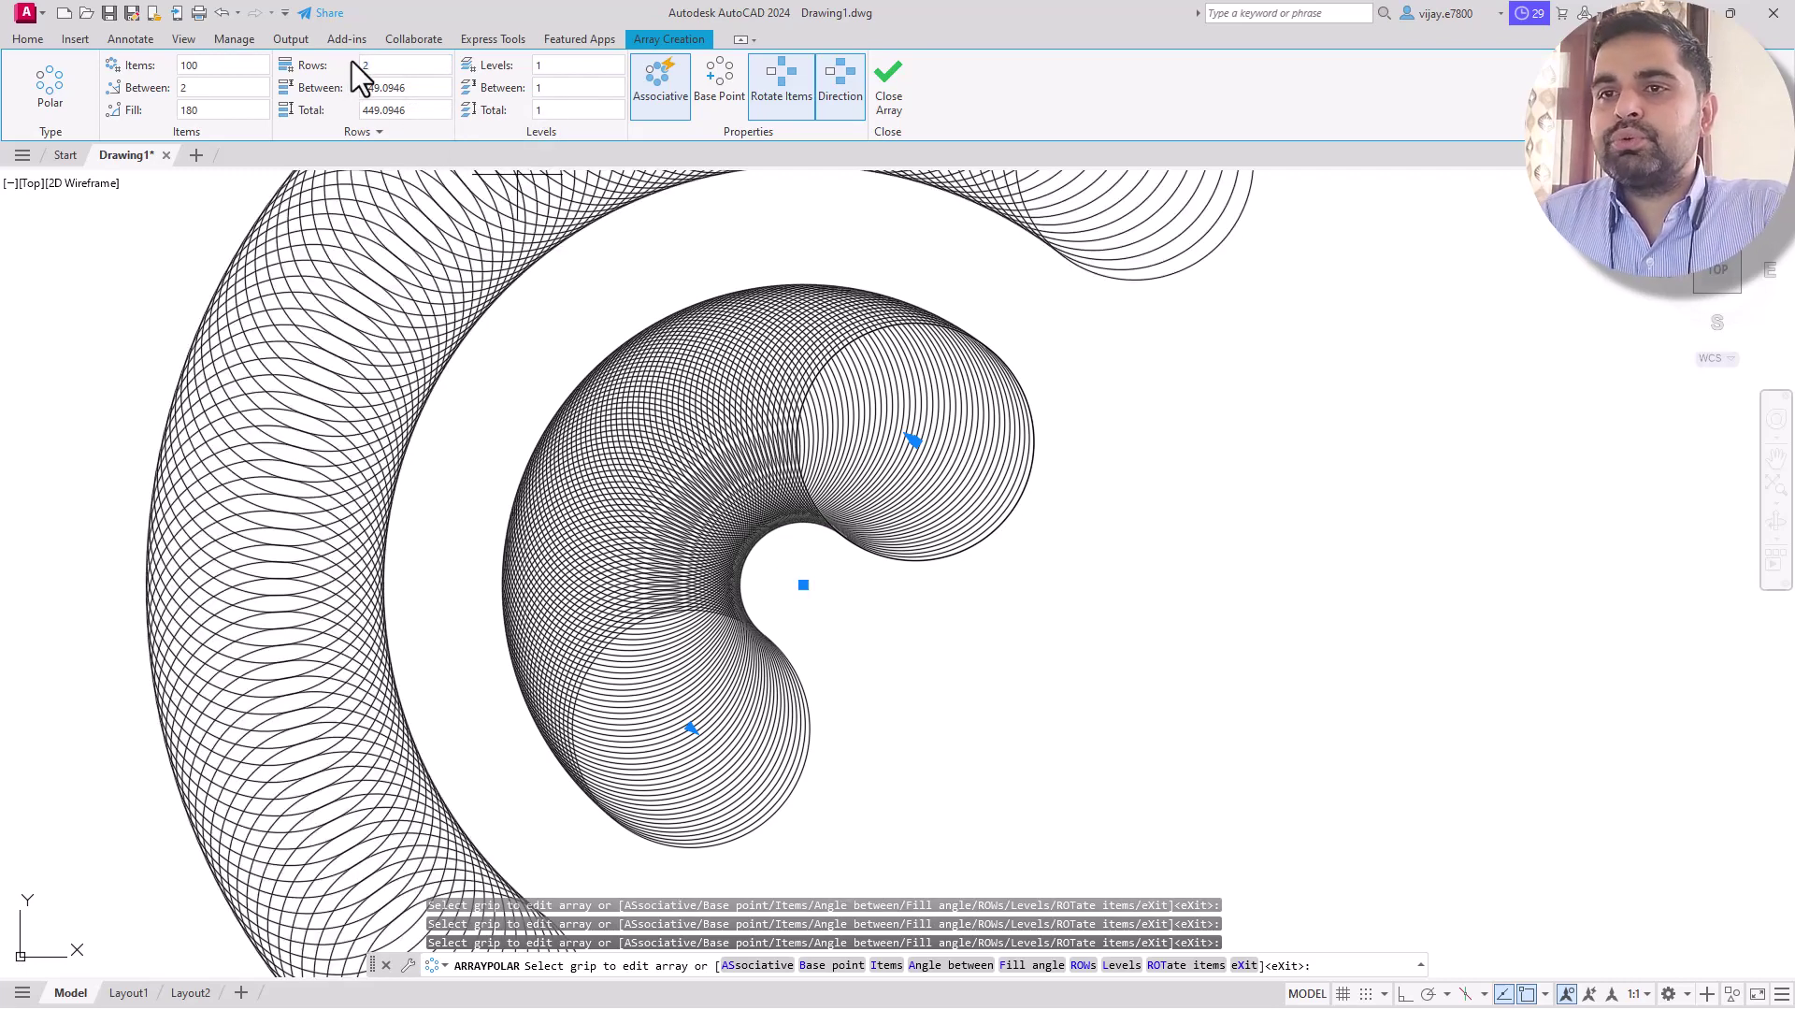
scroll(725, 295, down, 2)
scroll(715, 292, up, 1)
middle_drag(713, 299, 775, 412)
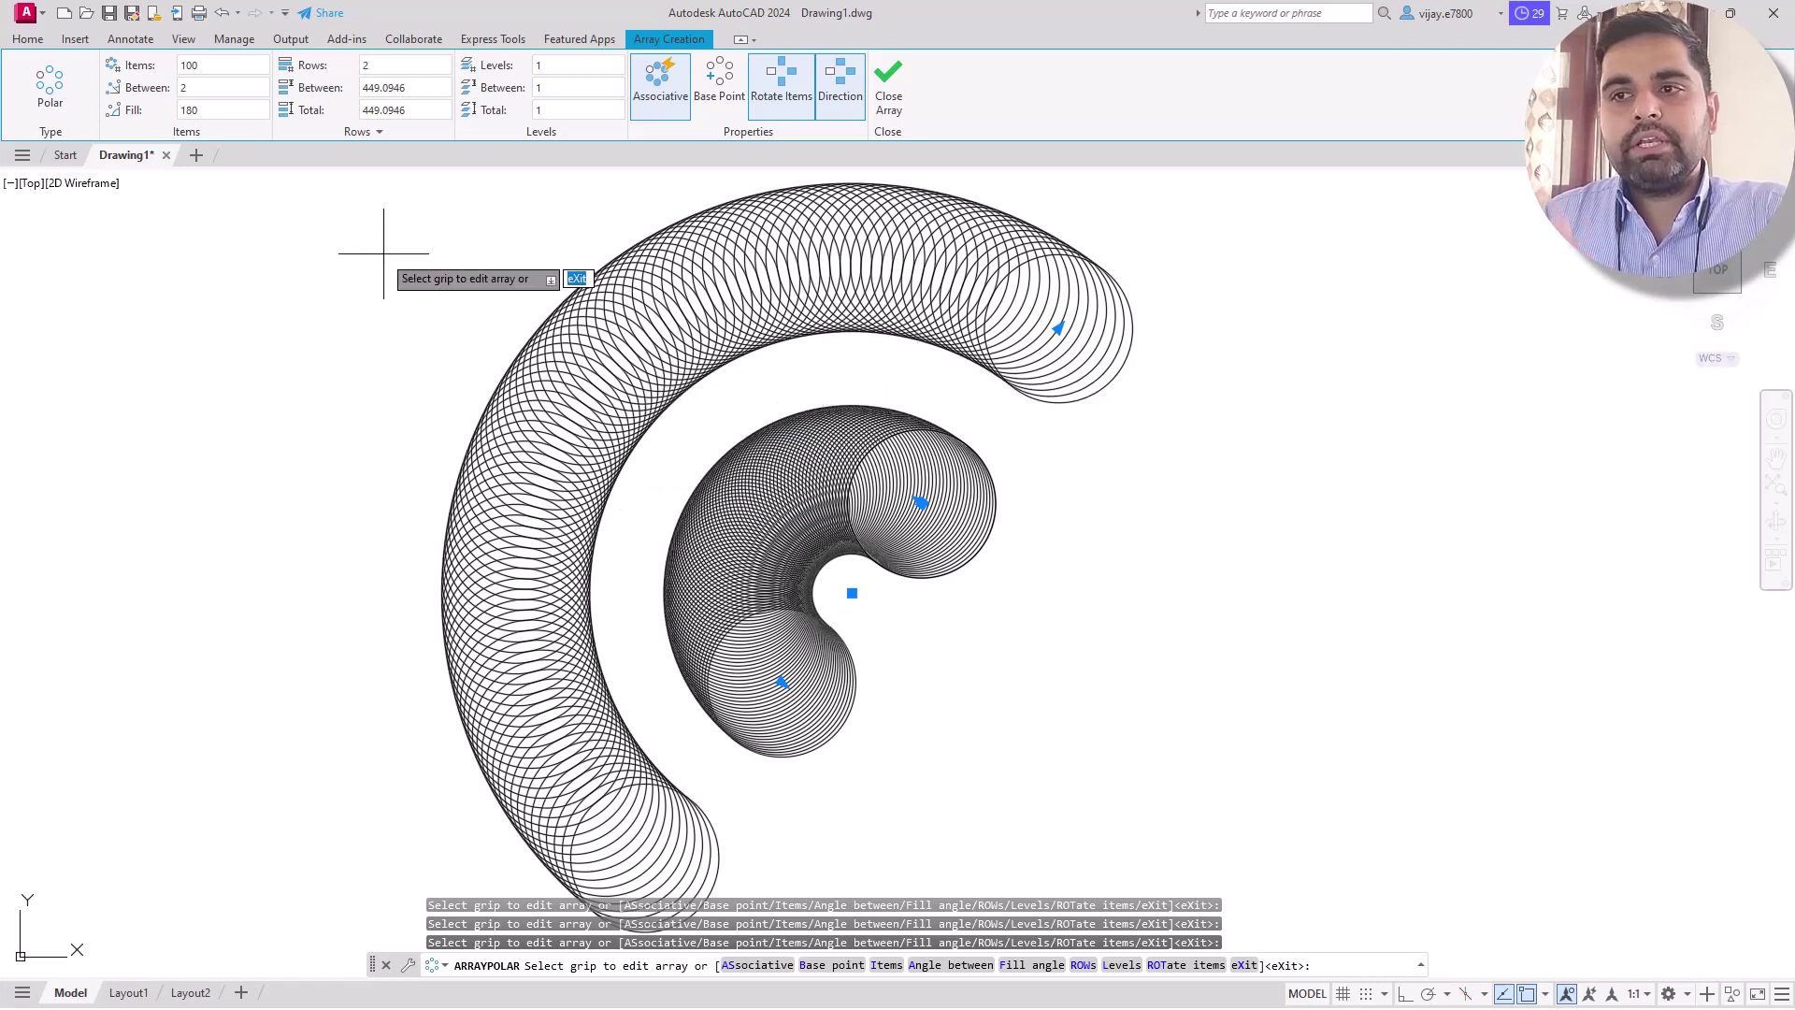
Increase the polar array's row count to 4
click(394, 65)
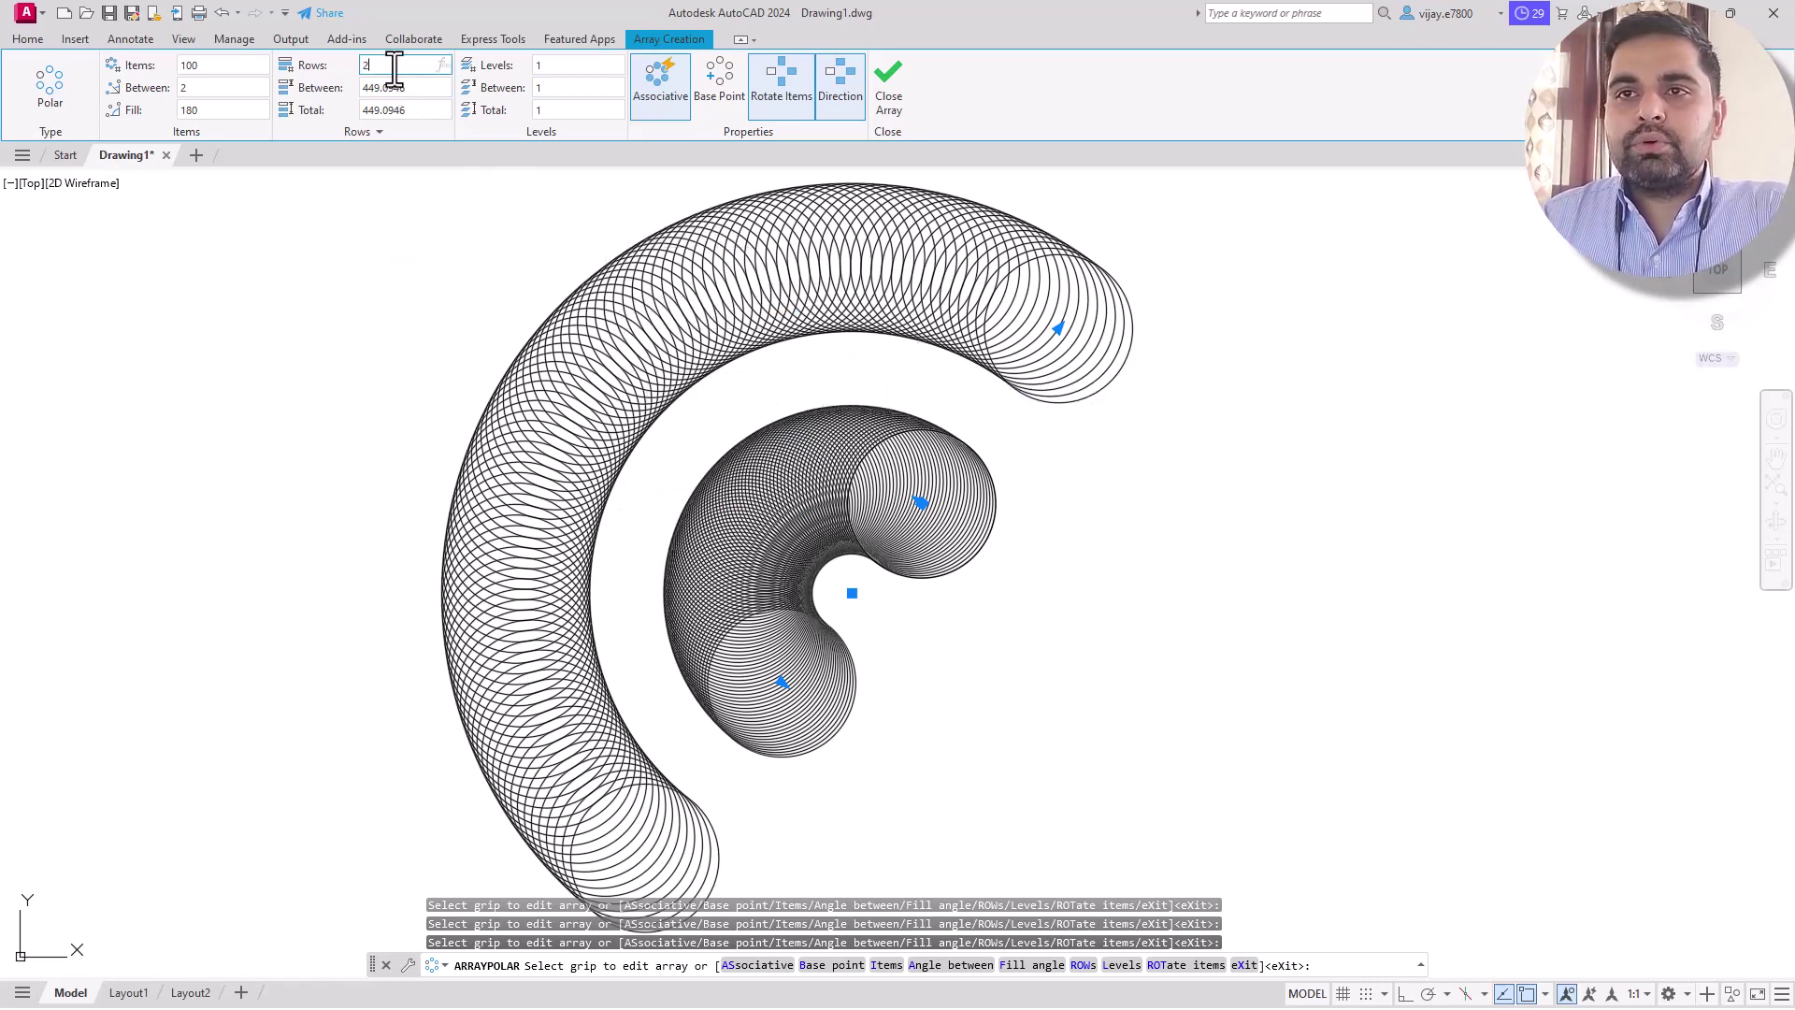
key(Return)
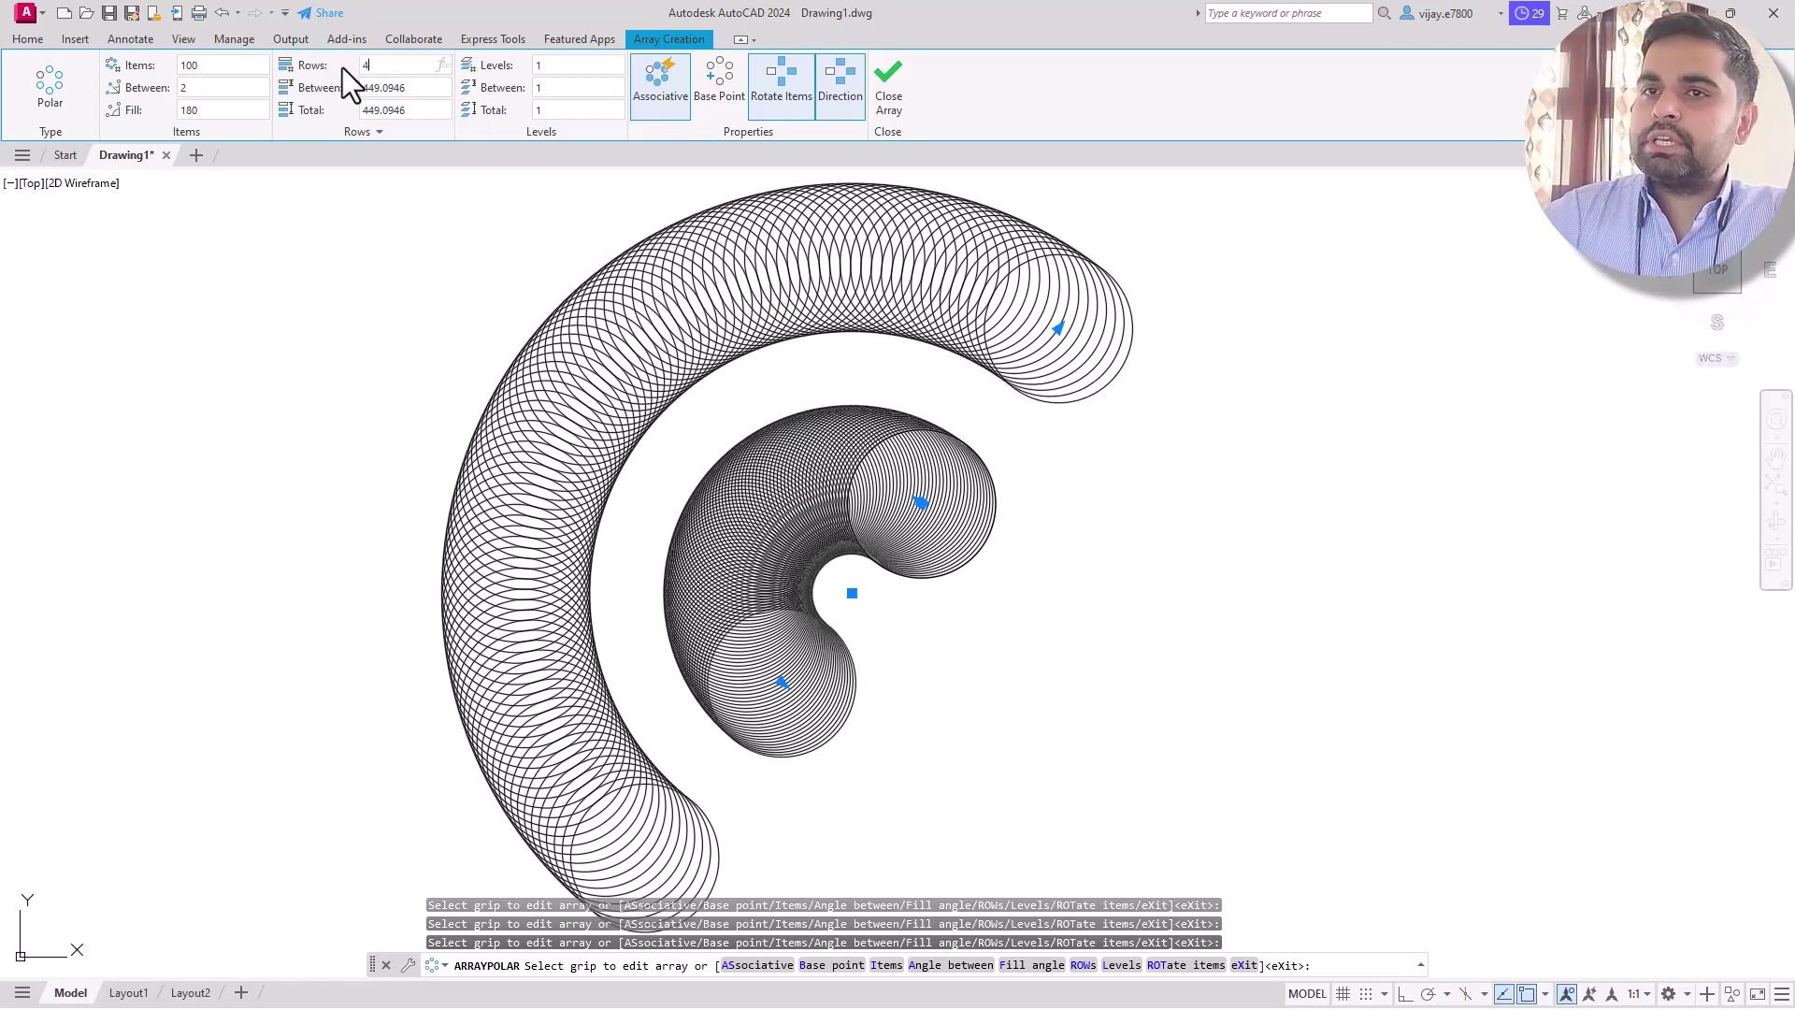
text(4)
key(Return)
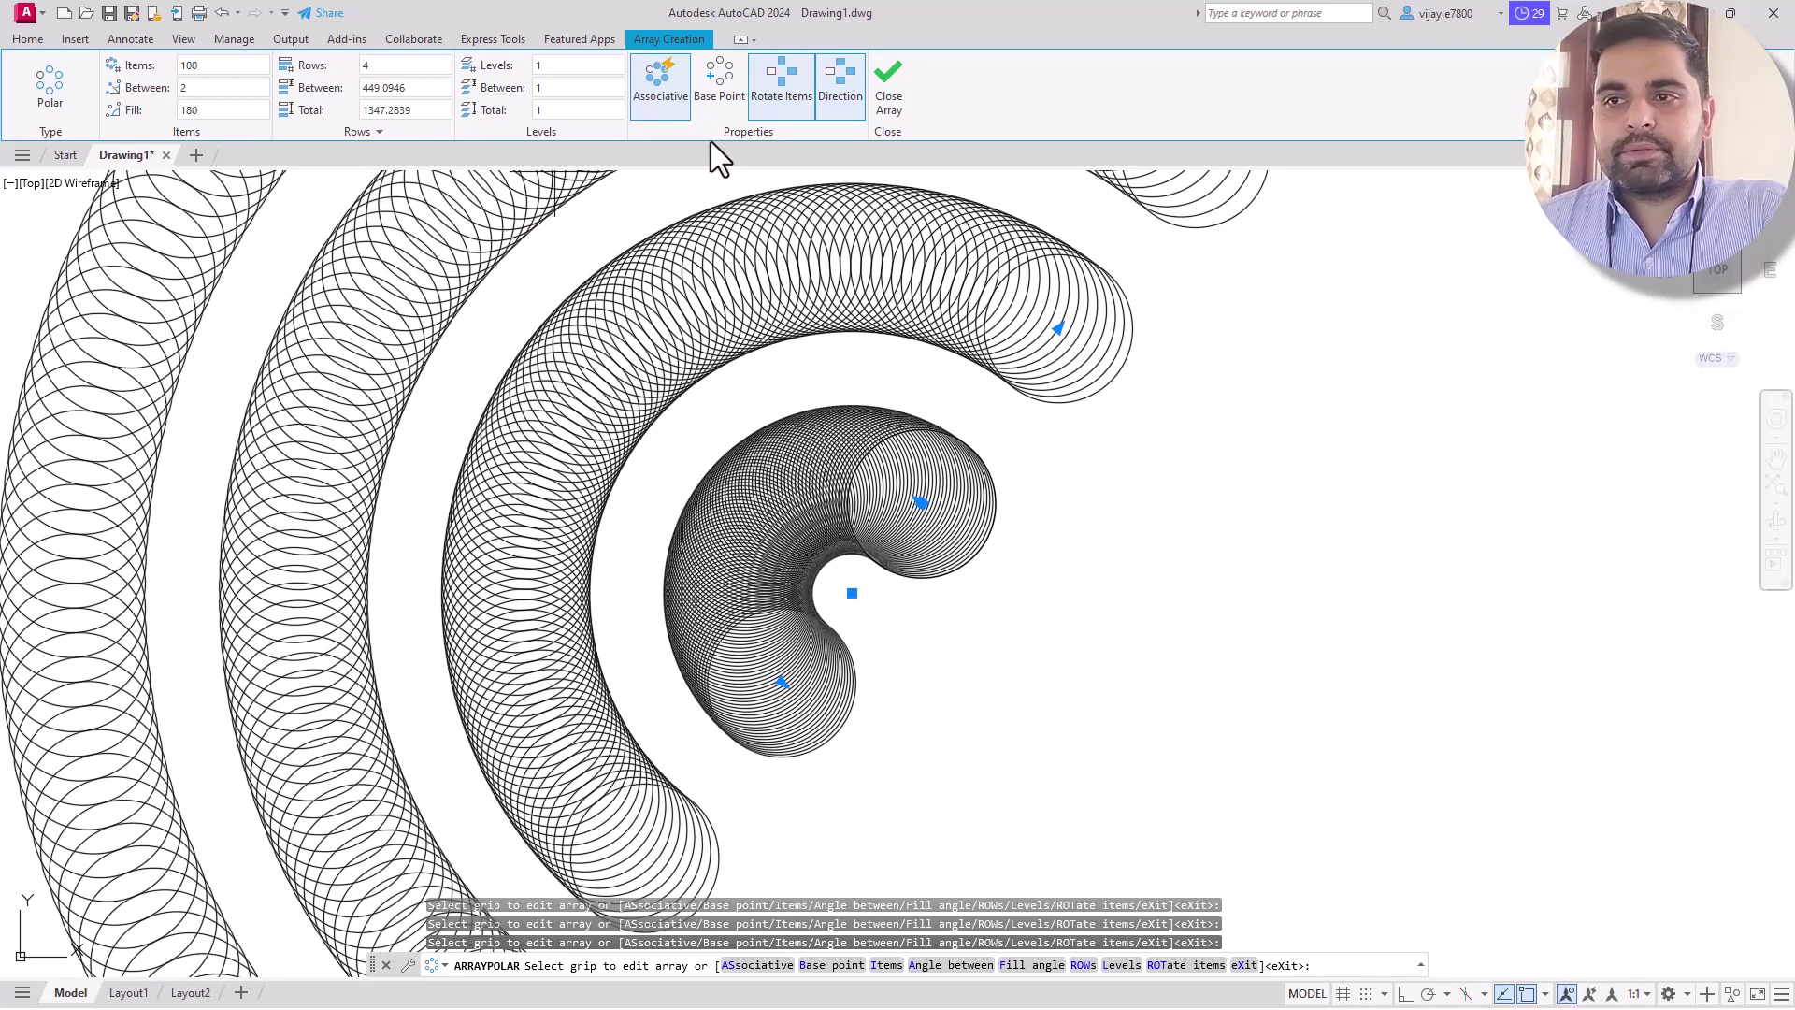
Set the angle between the polar array's items to 4 degrees
click(193, 66)
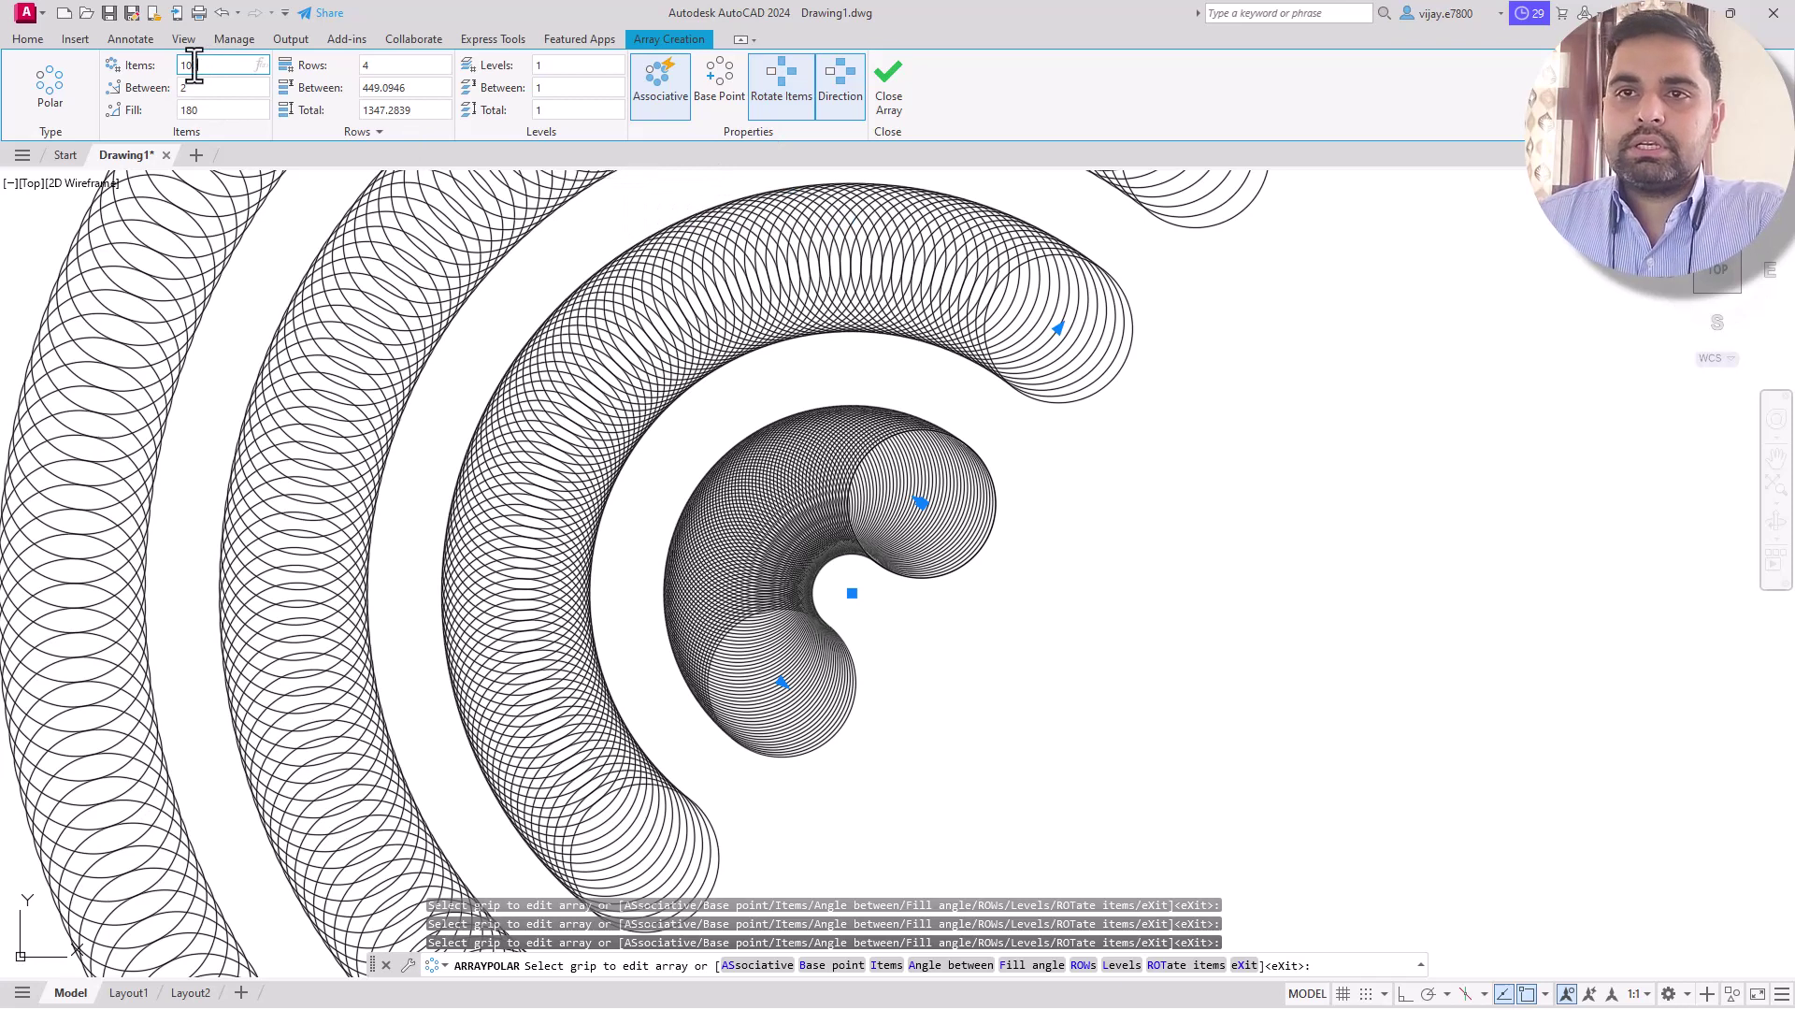
double_click(194, 65)
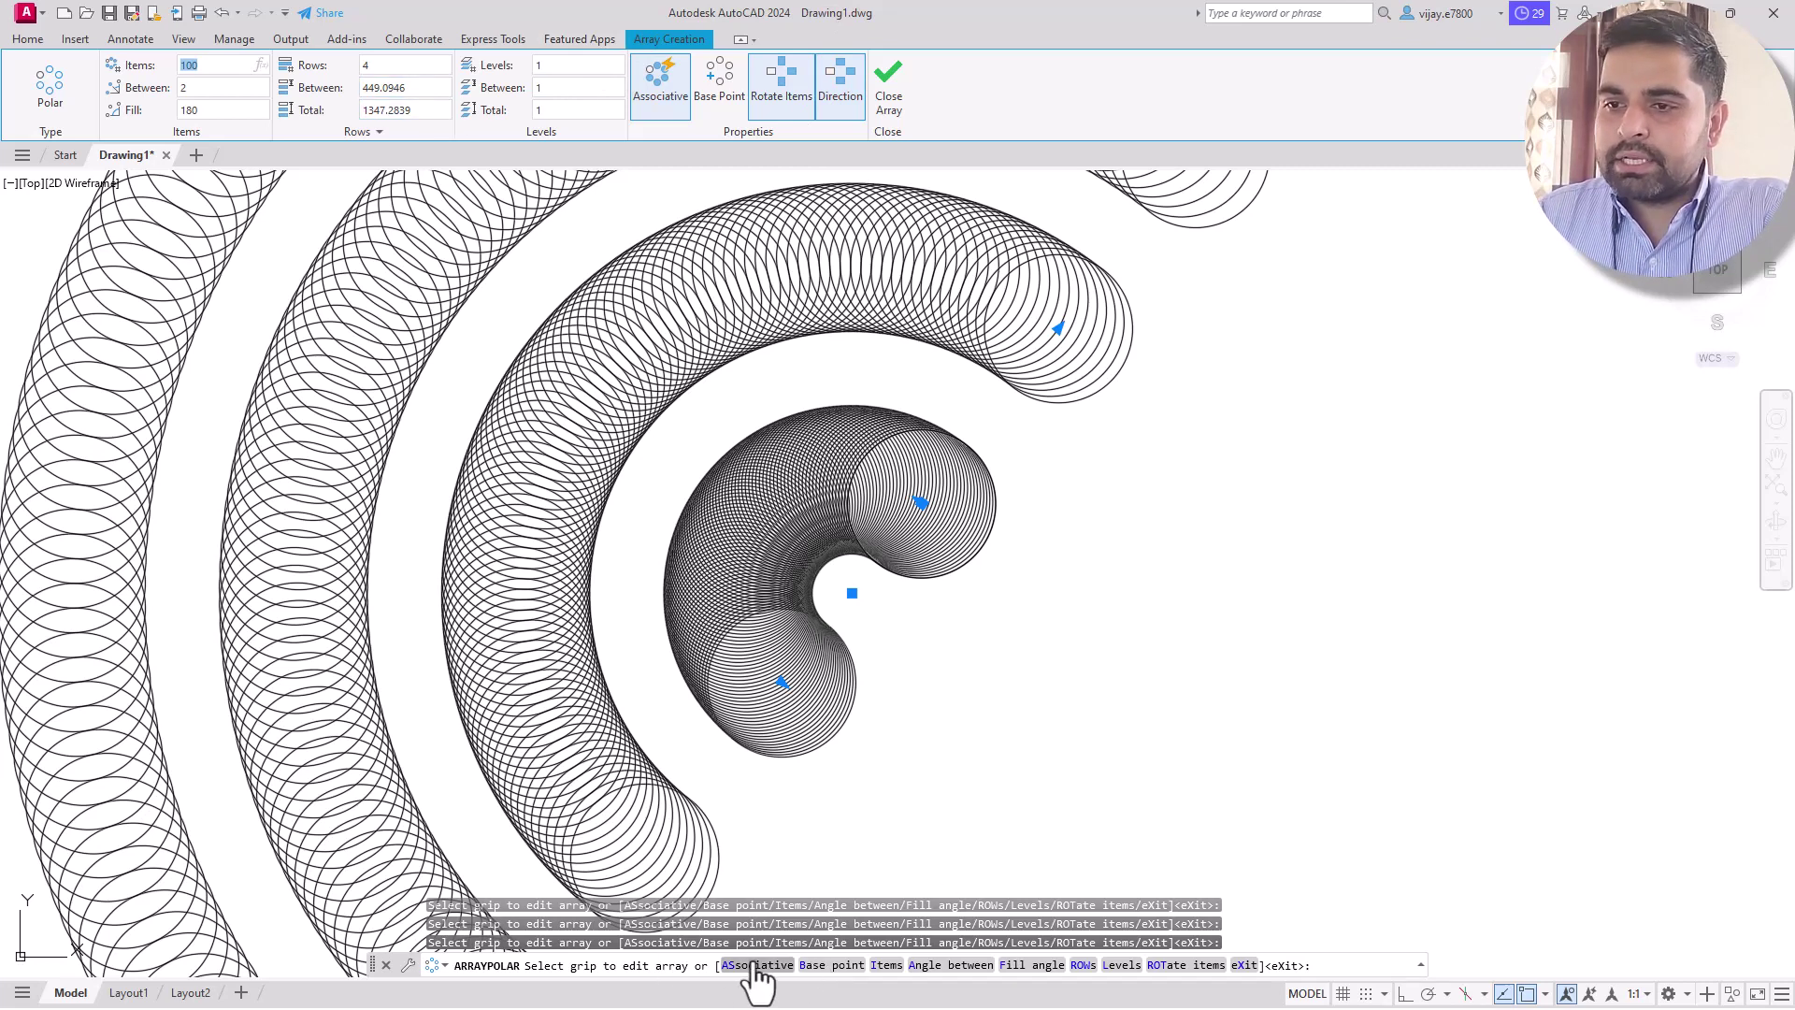
click(183, 86)
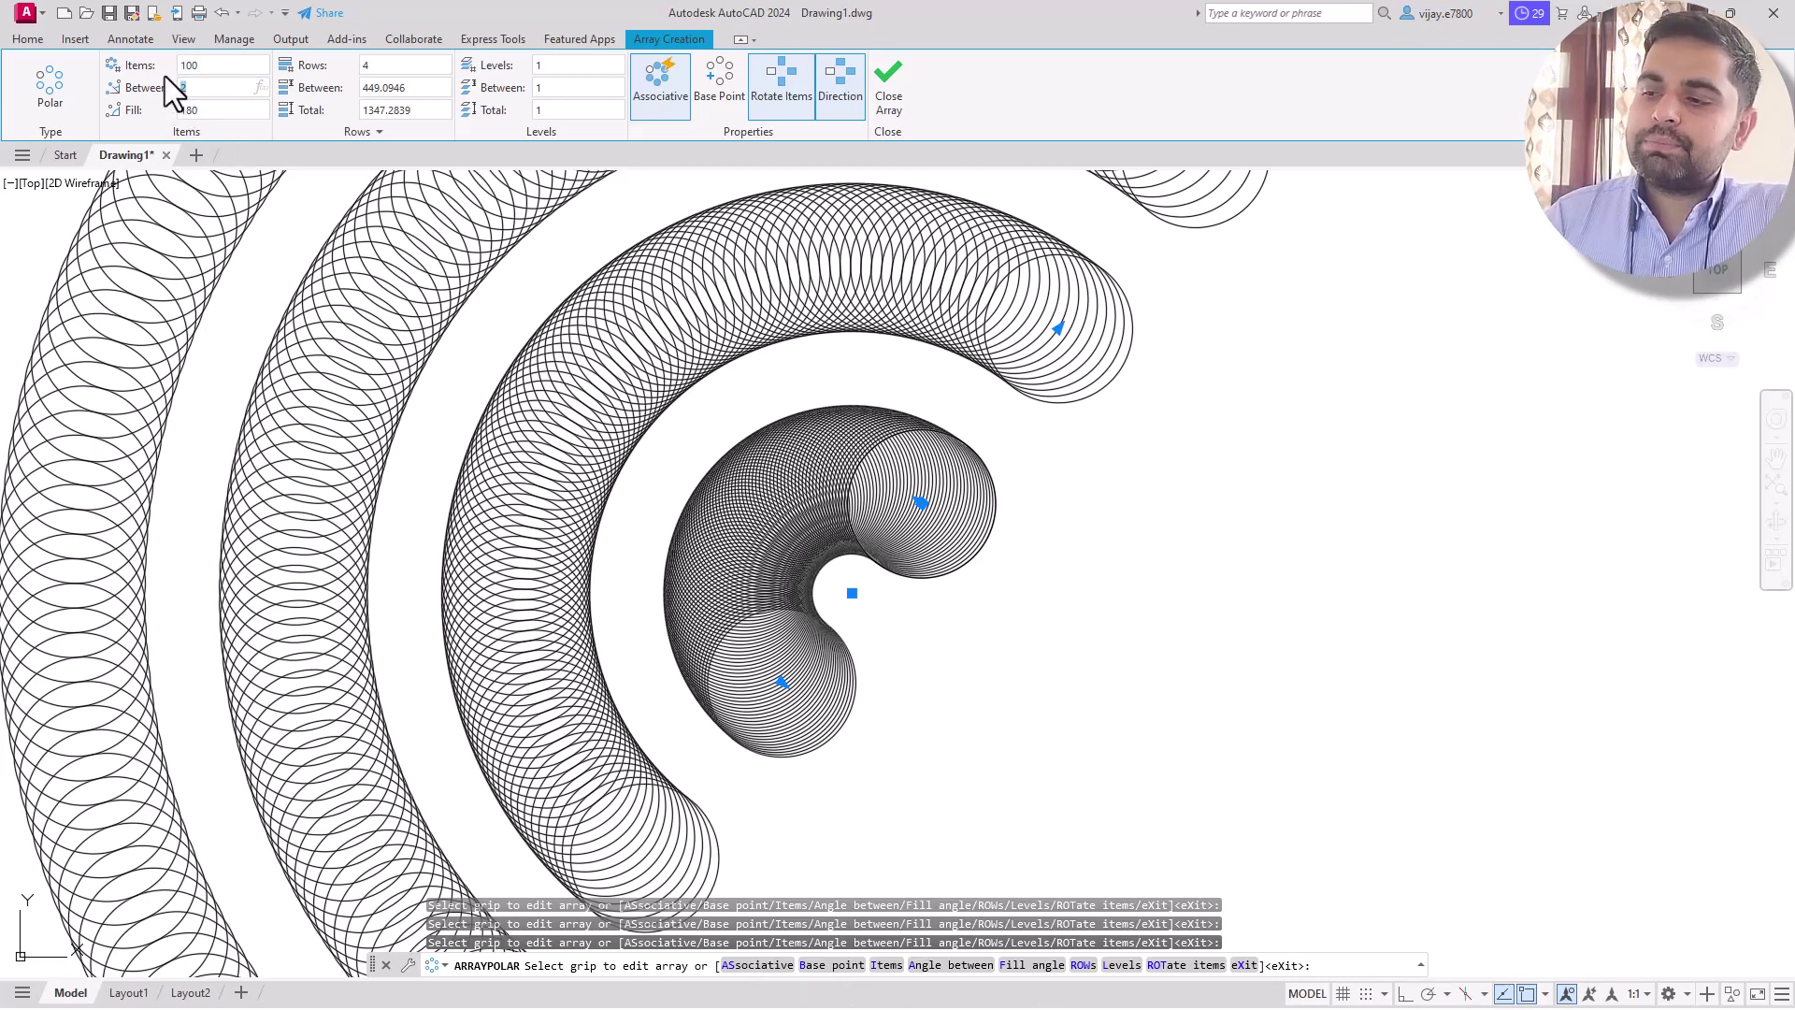
text(4)
key(Return)
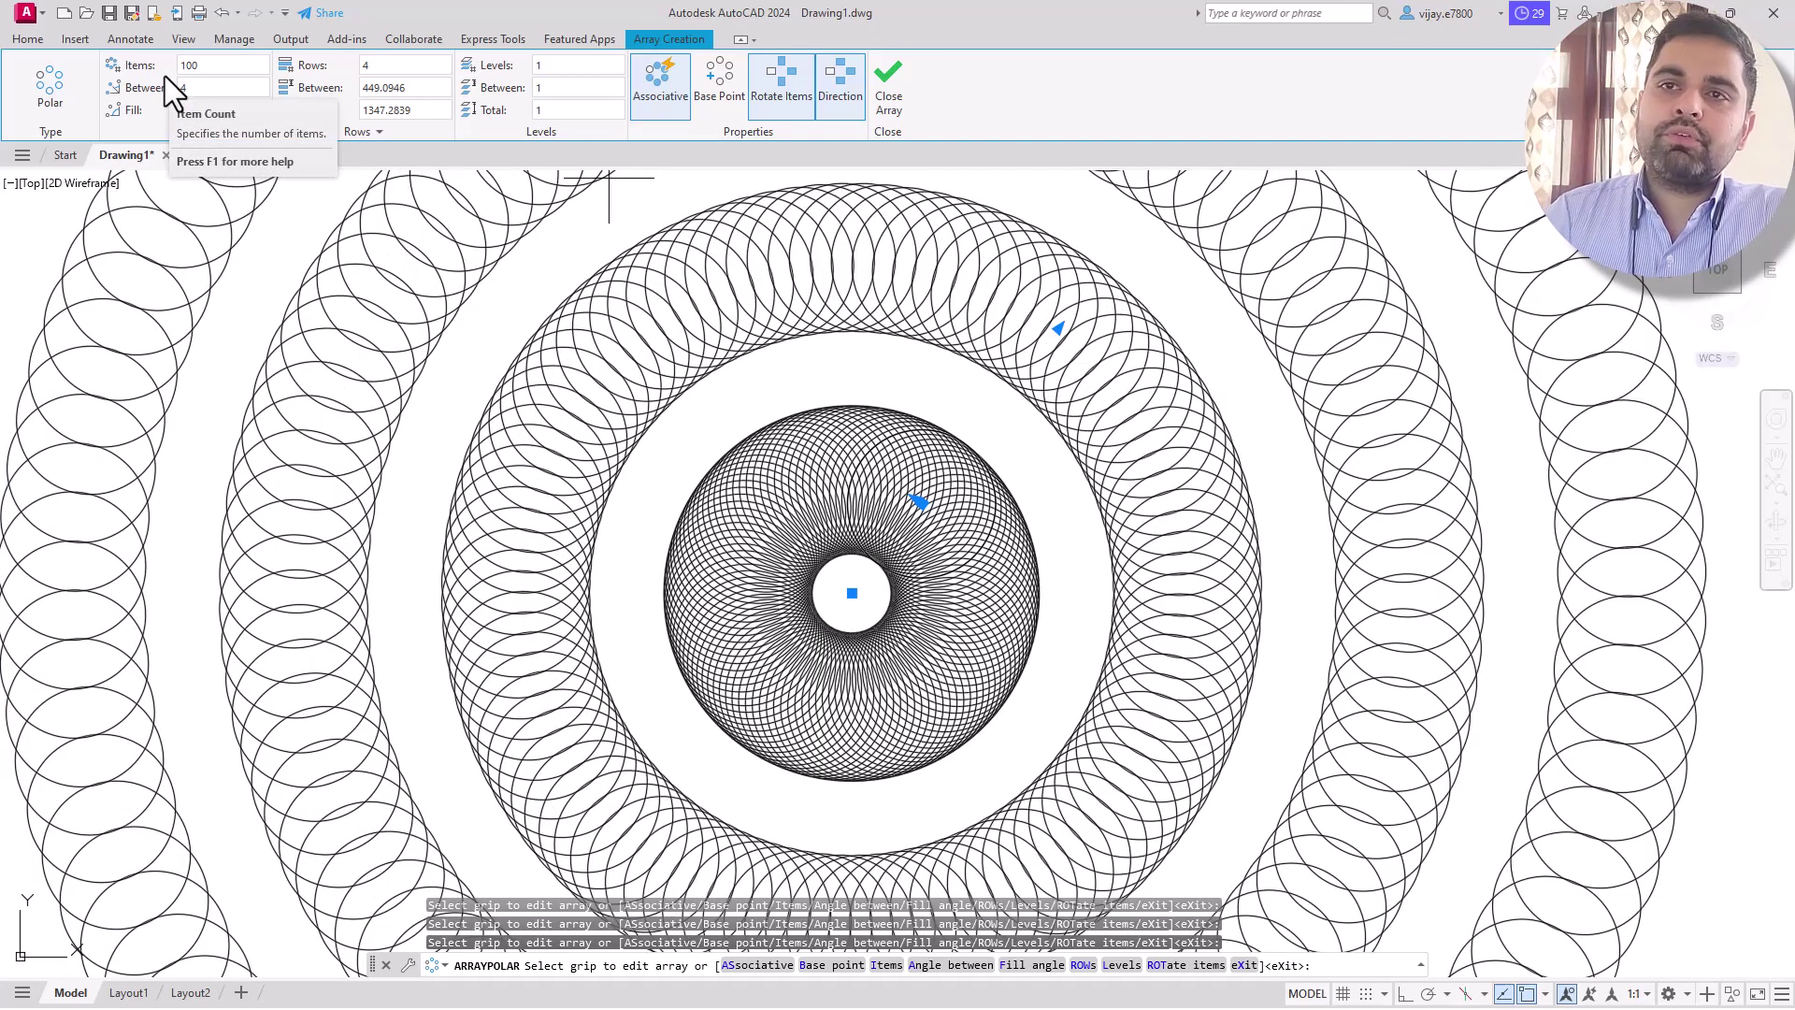
scroll(612, 416, down, 4)
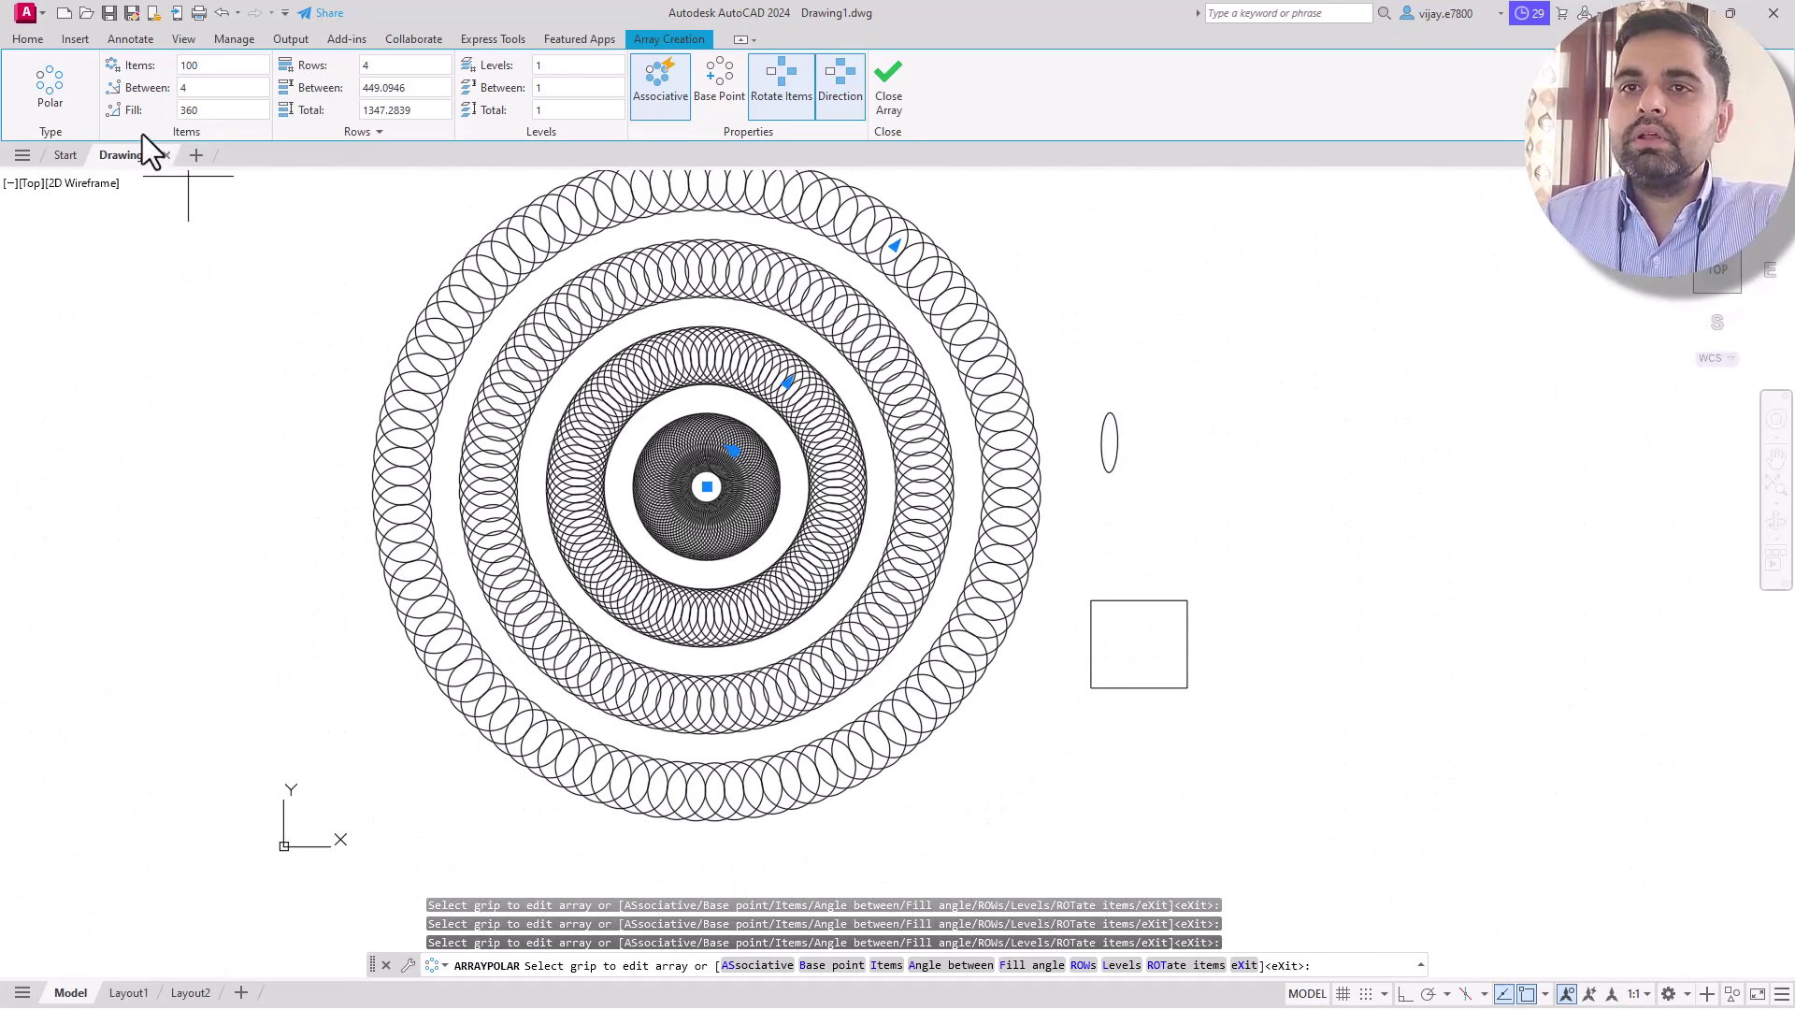
click(176, 88)
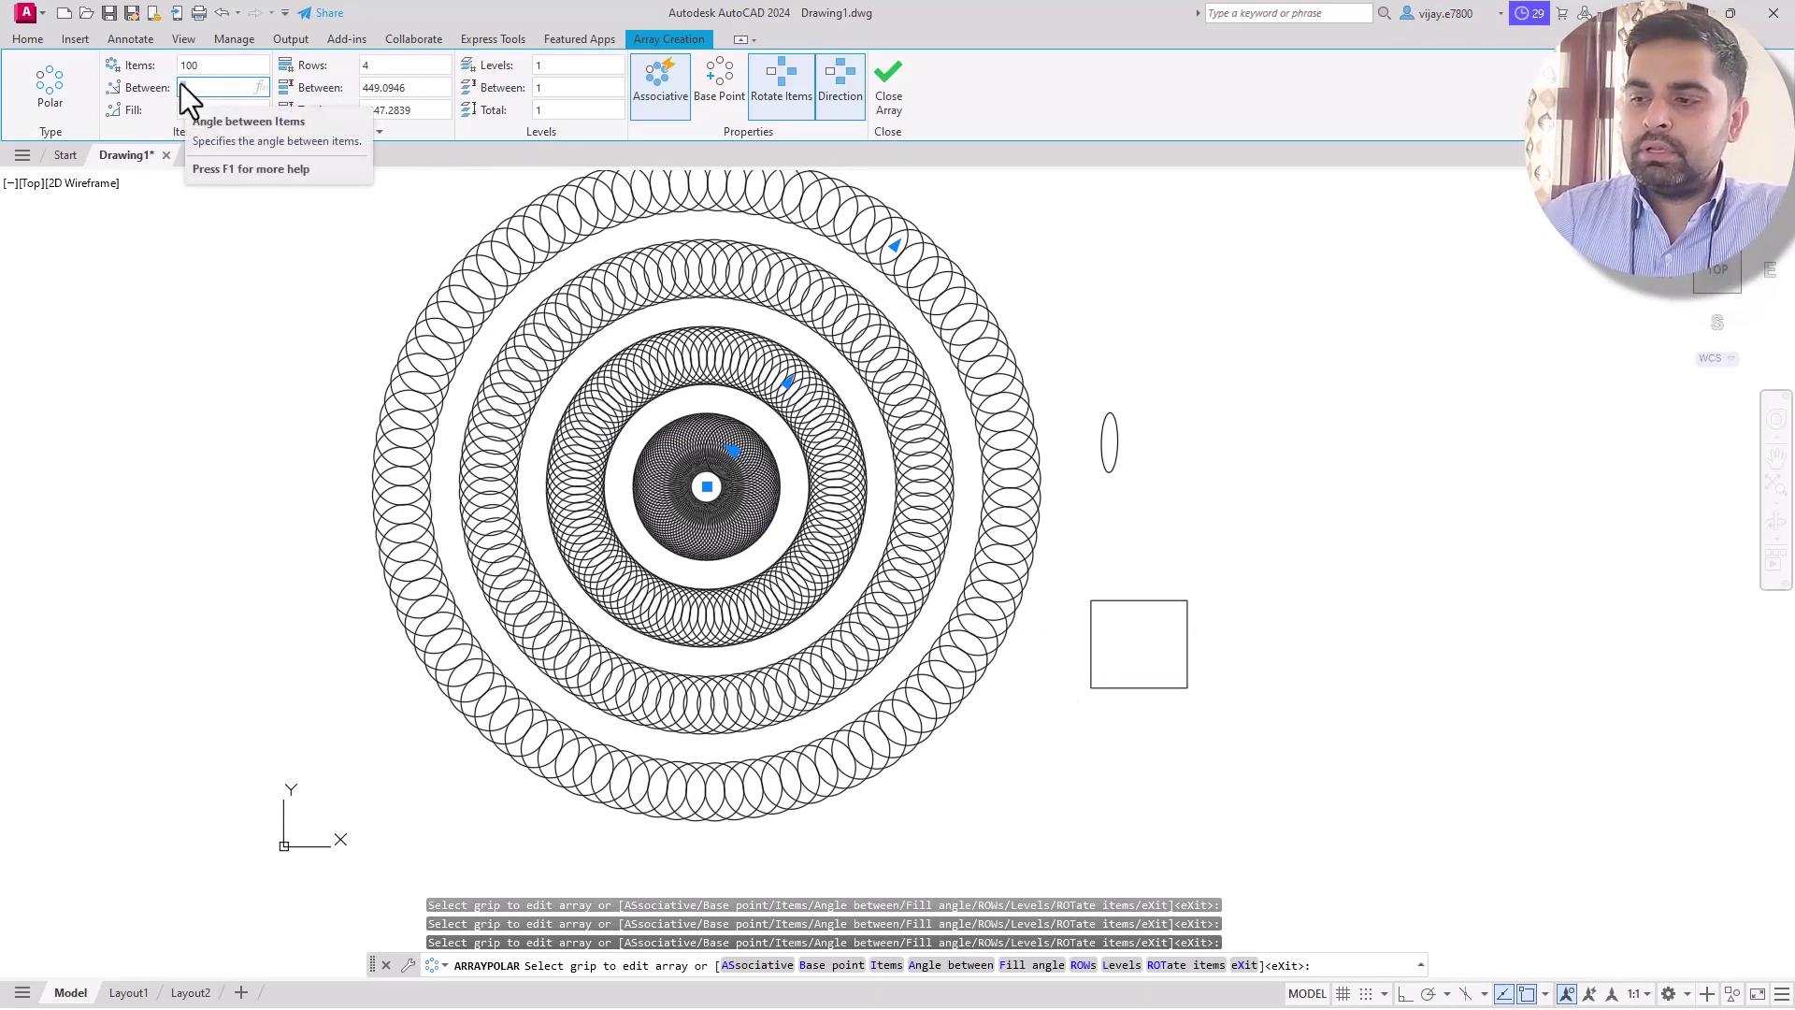
scroll(811, 432, up, 4)
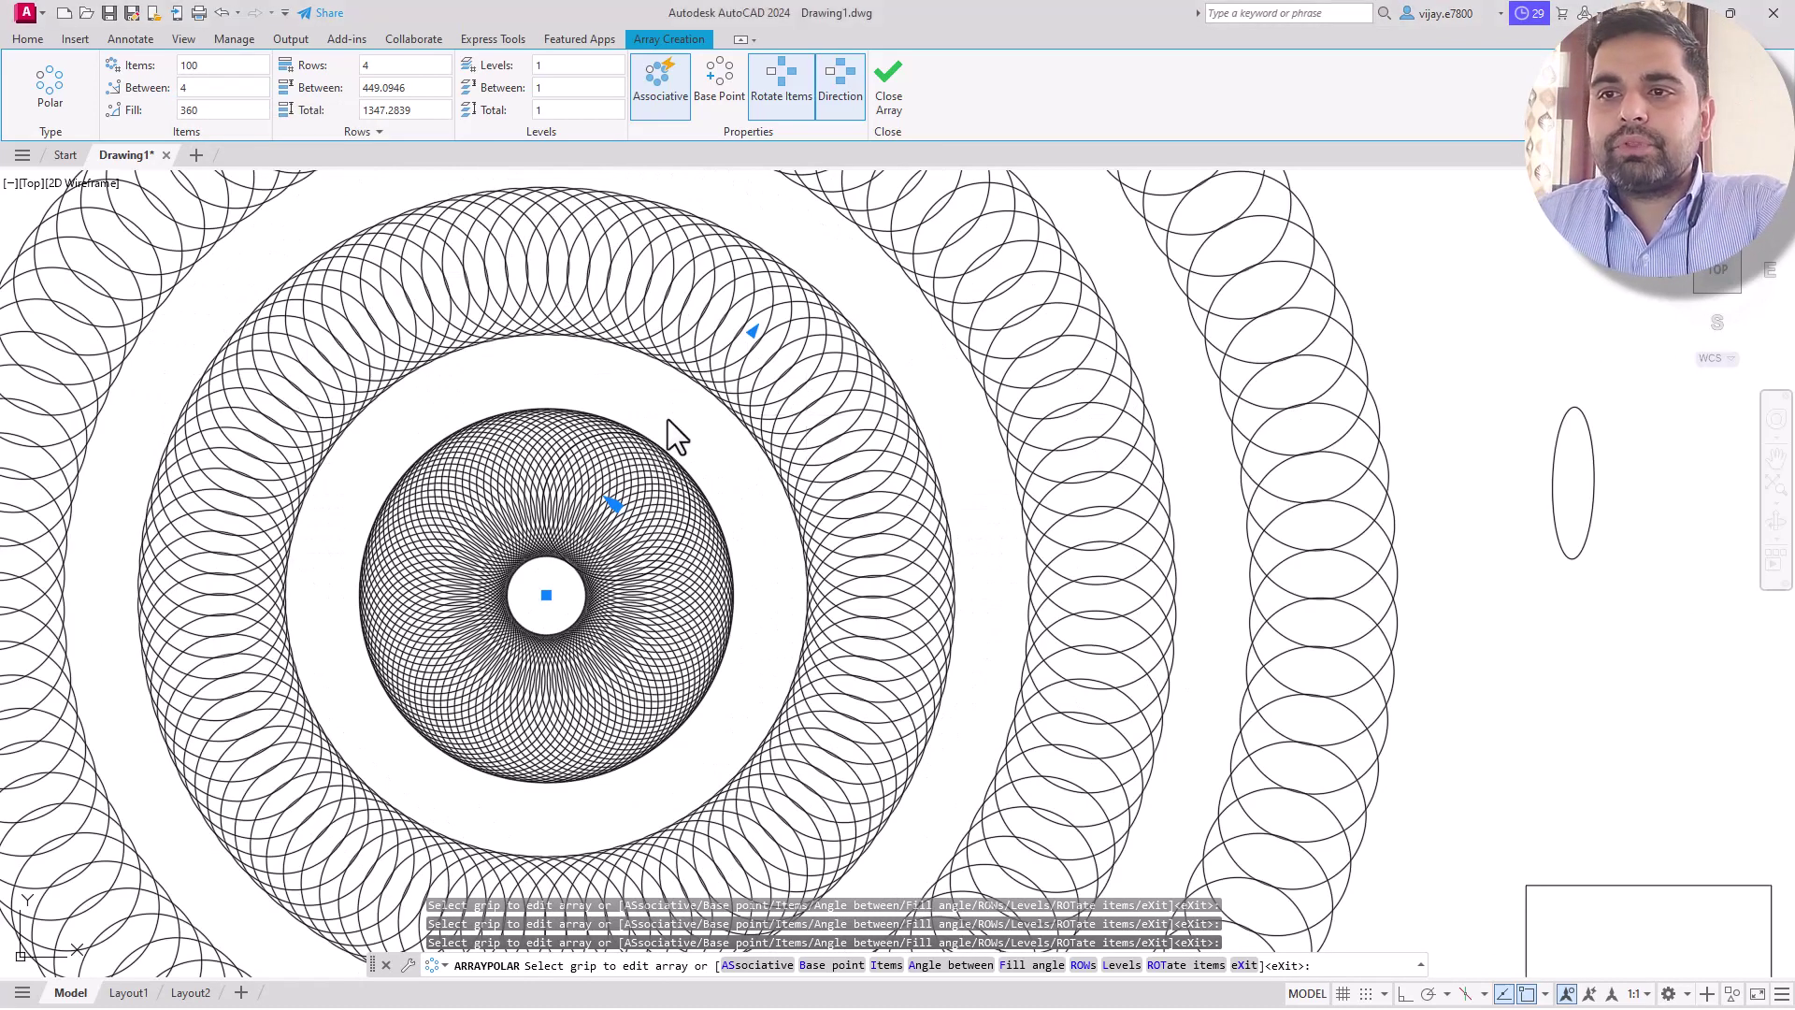
scroll(664, 426, down, 2)
click(208, 88)
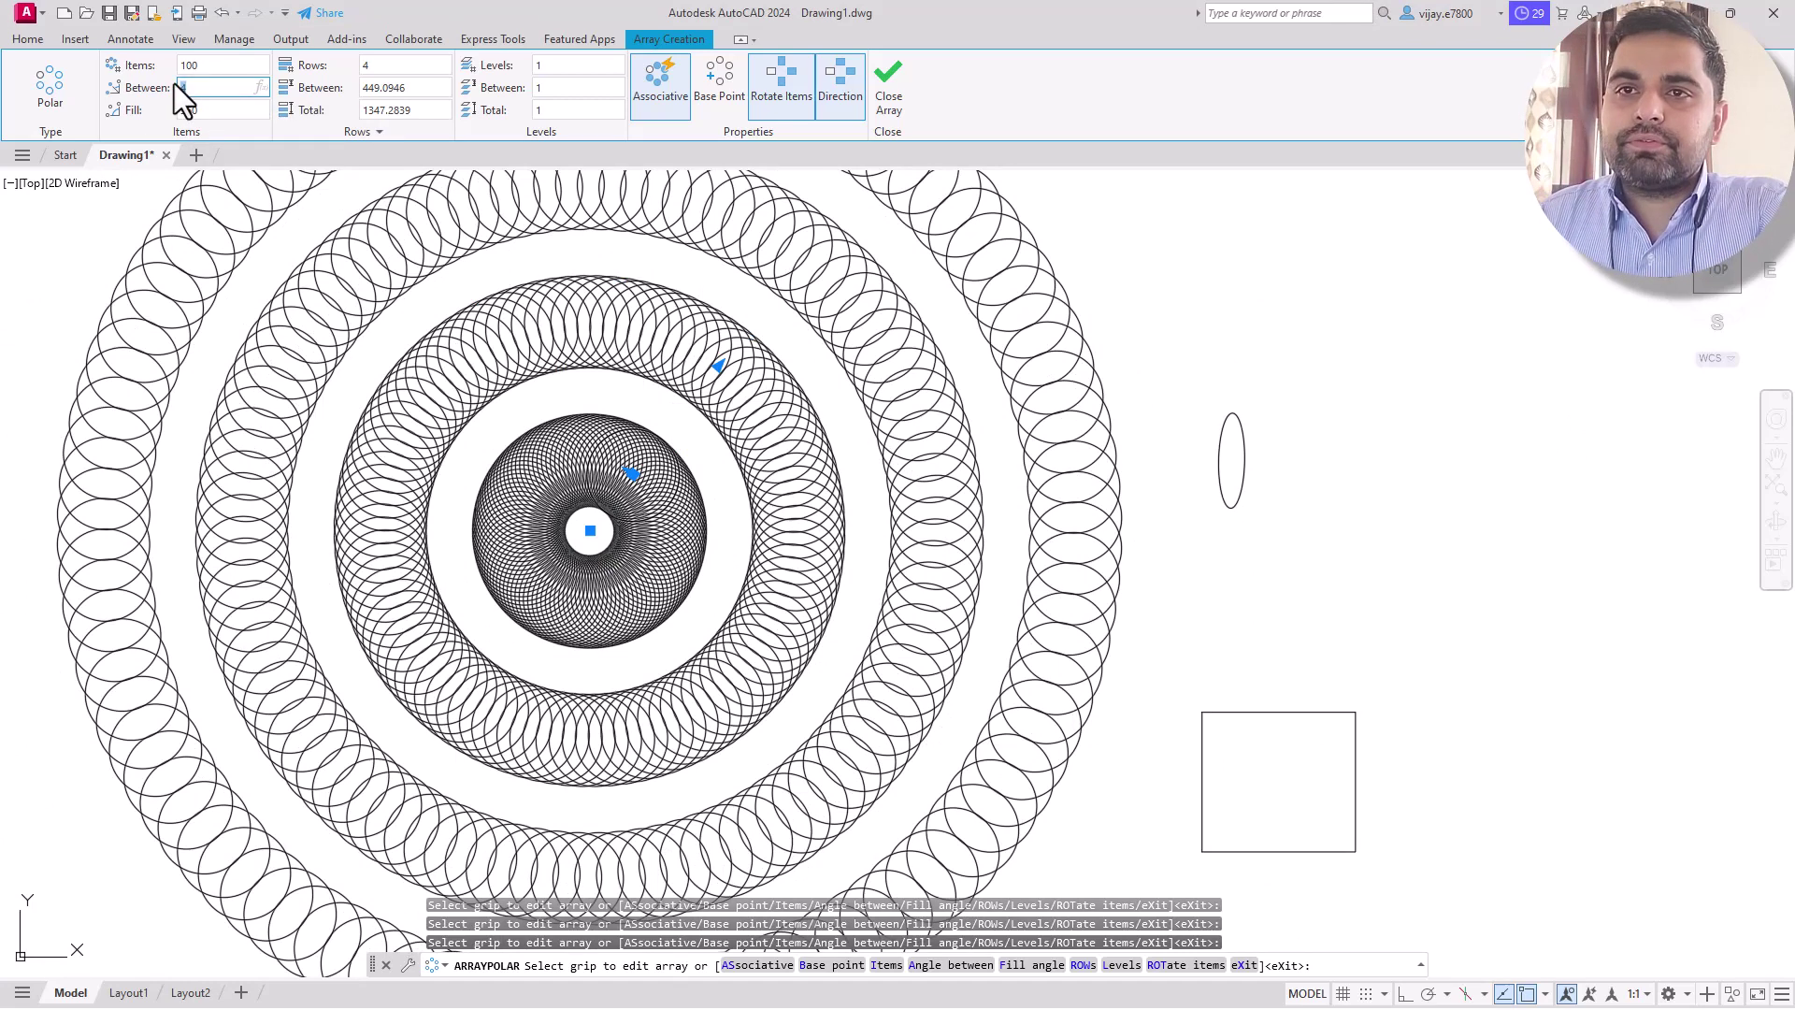
key(Escape)
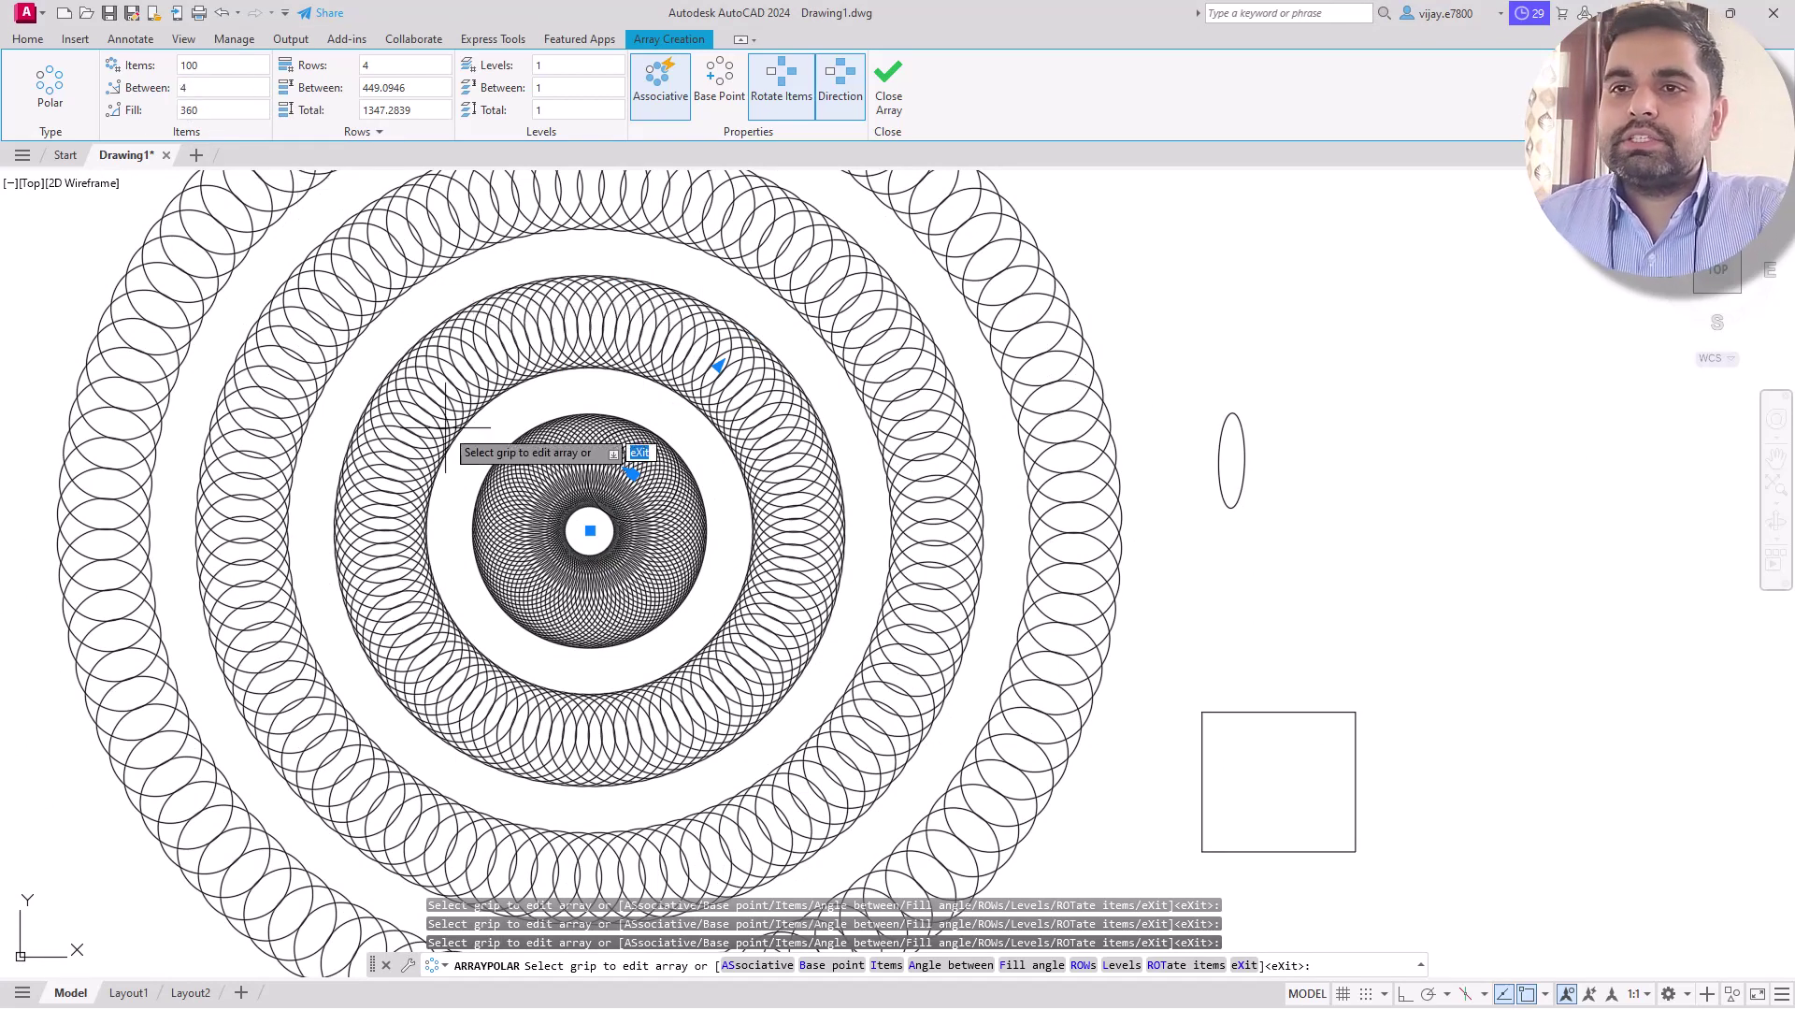
click(200, 88)
Set the polar array's item count to 200
click(221, 67)
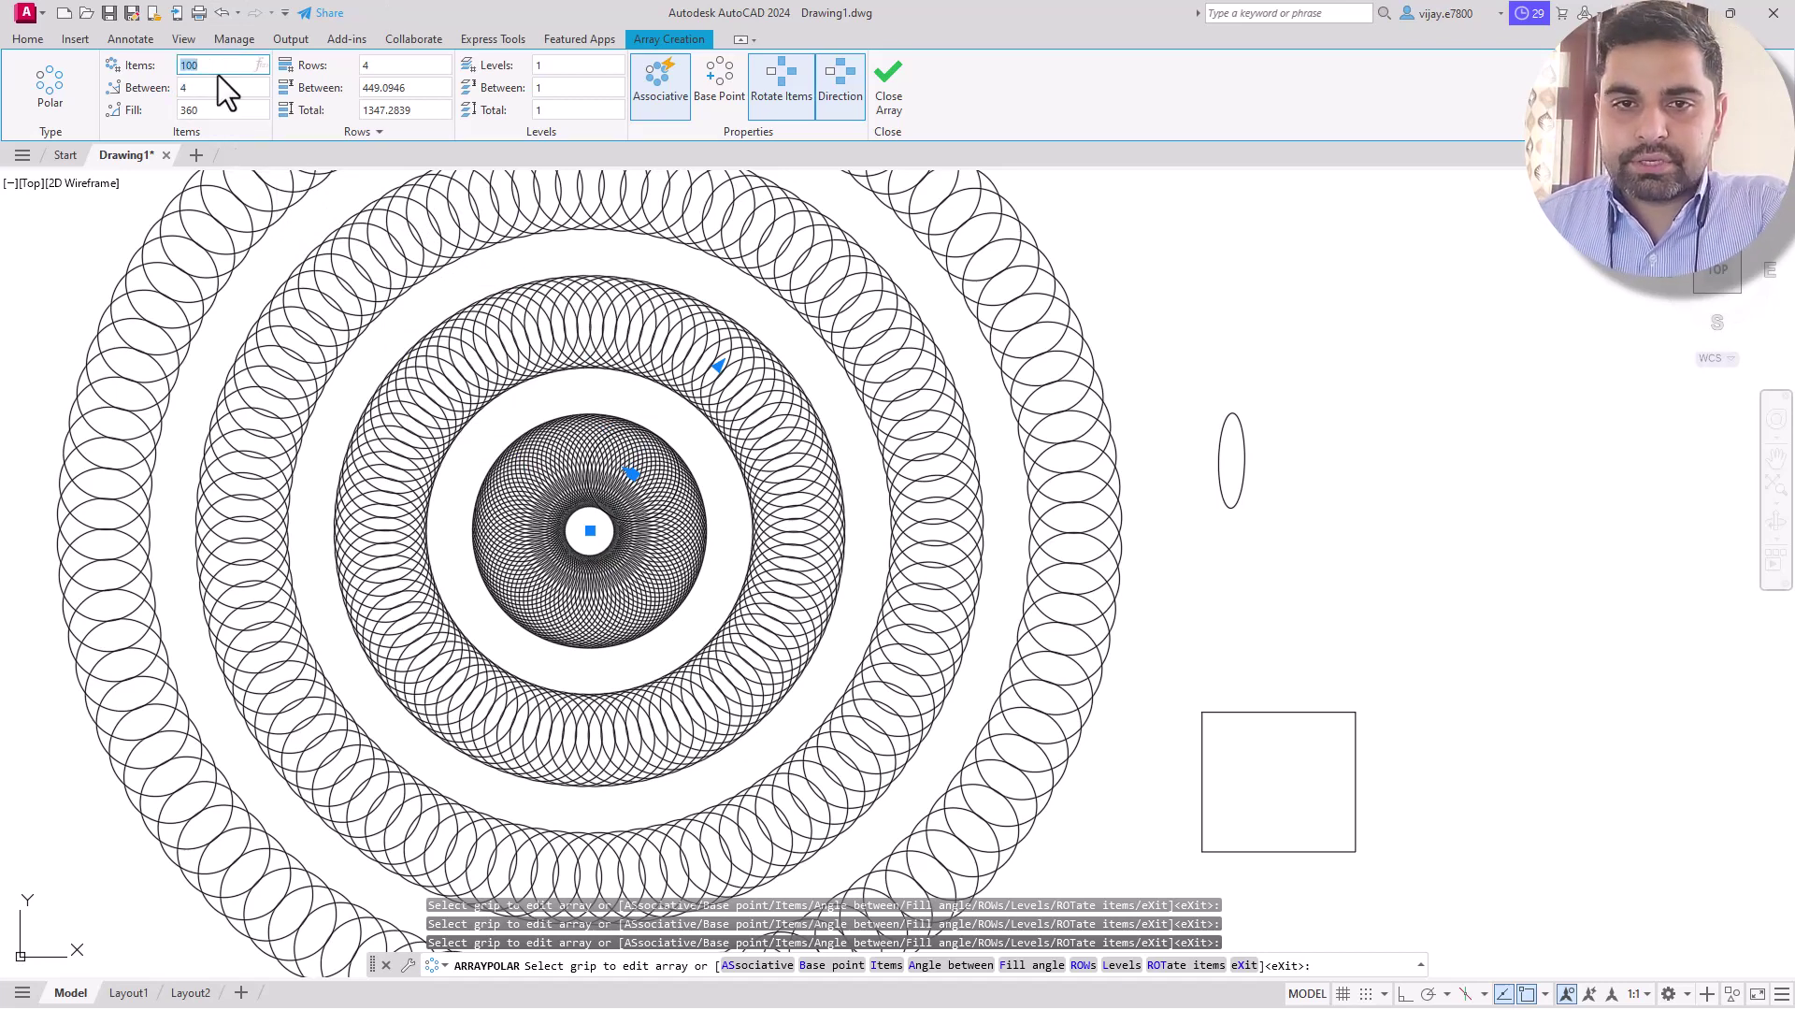
text(200)
key(Return)
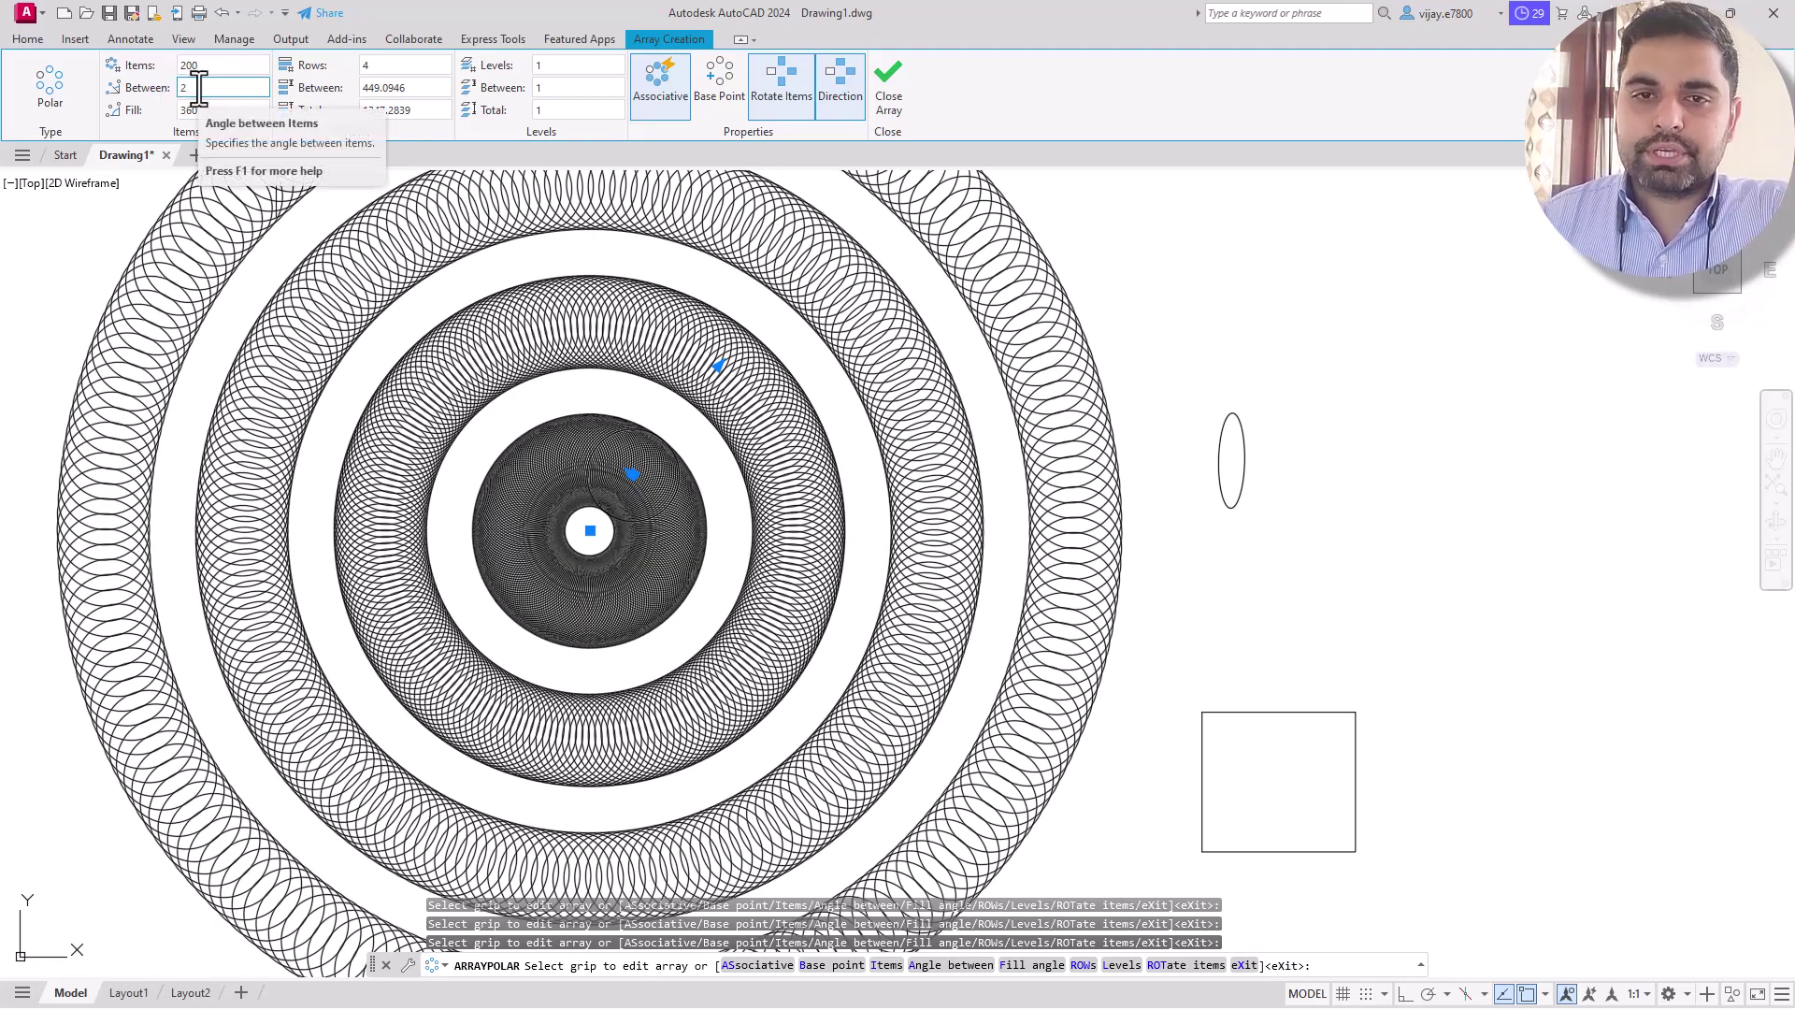
Finish the polar array and undo it, leaving only the original circle
click(889, 107)
key(ctrl+z)
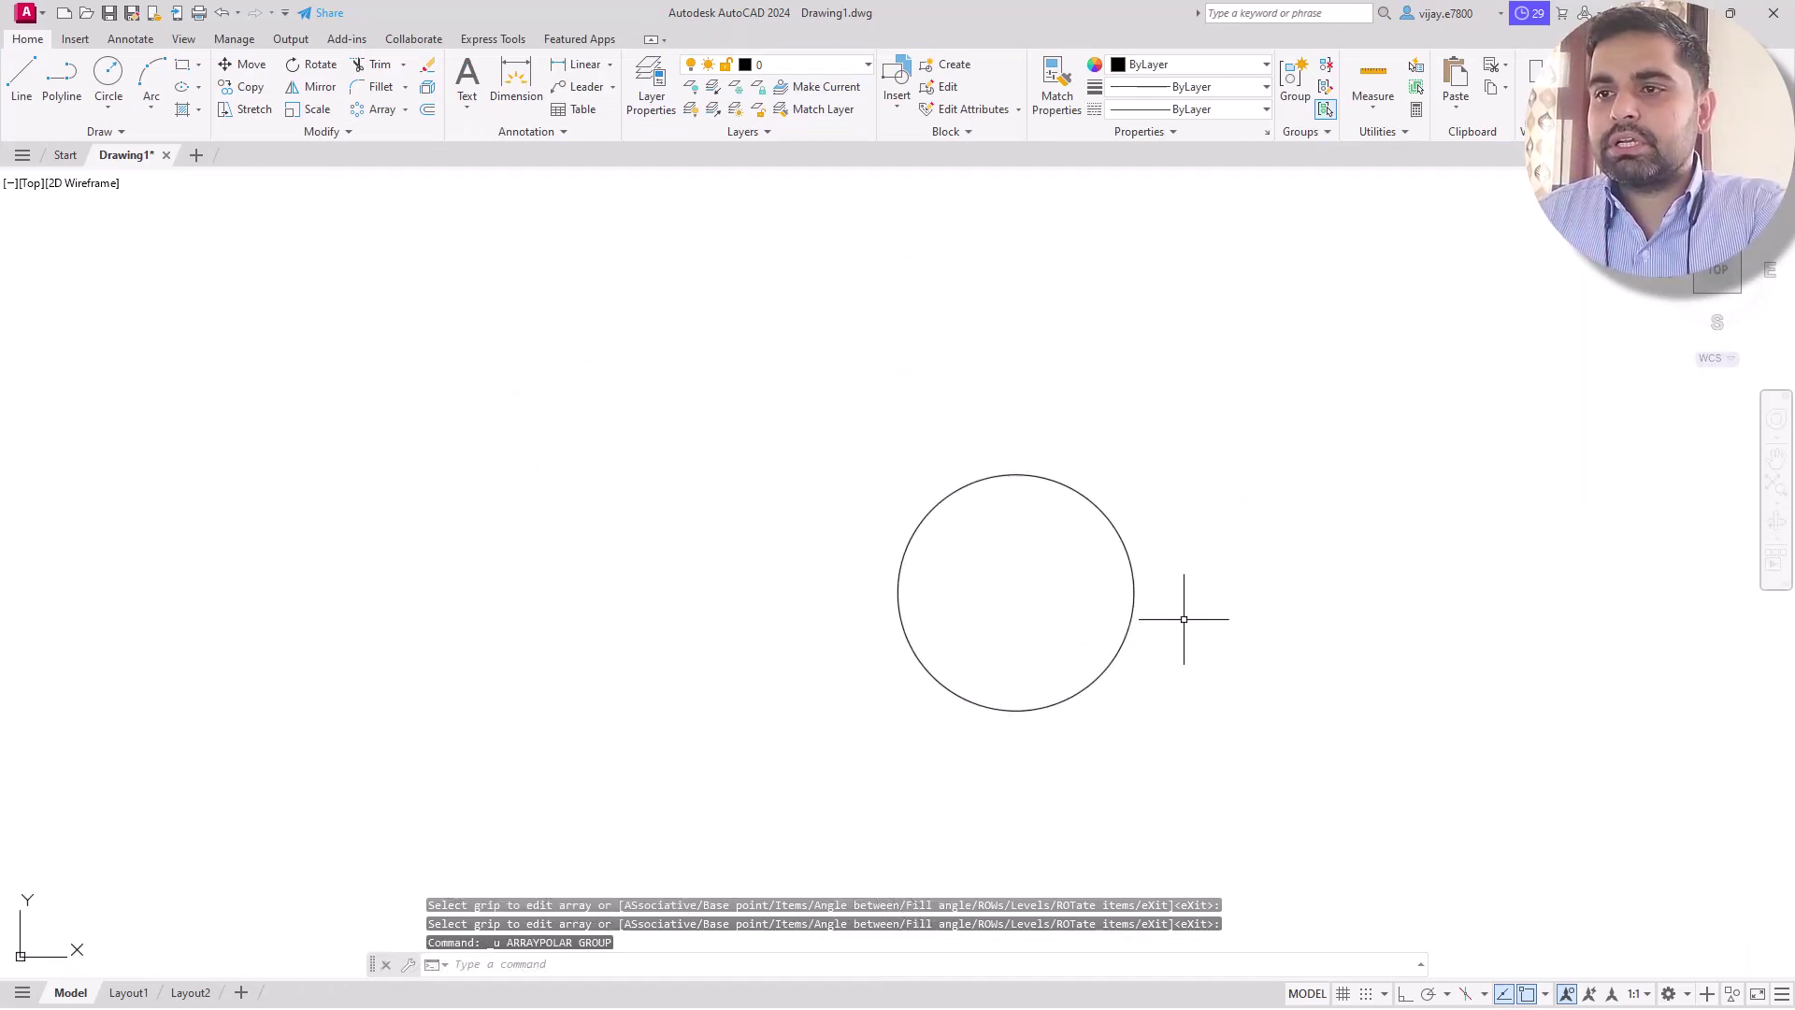
middle_drag(1050, 617, 815, 490)
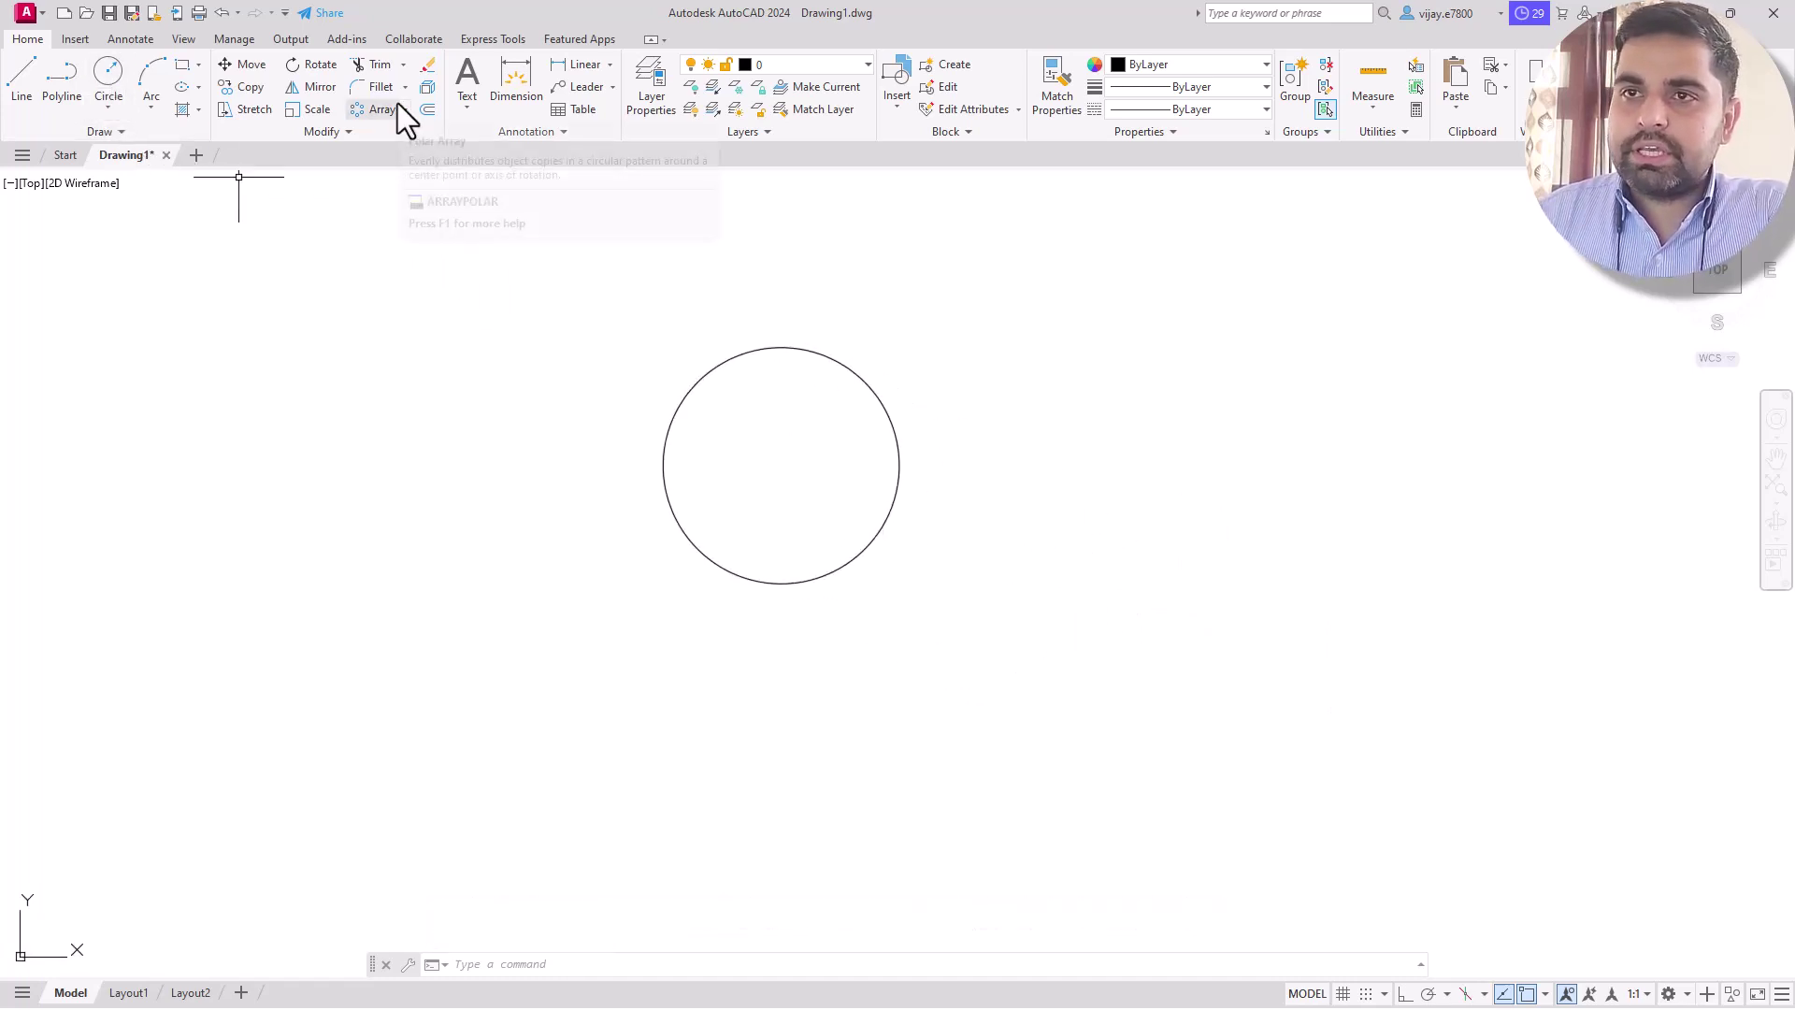
Create a polar array of the circle, centred on a point on the circle's lower-left edge
click(372, 115)
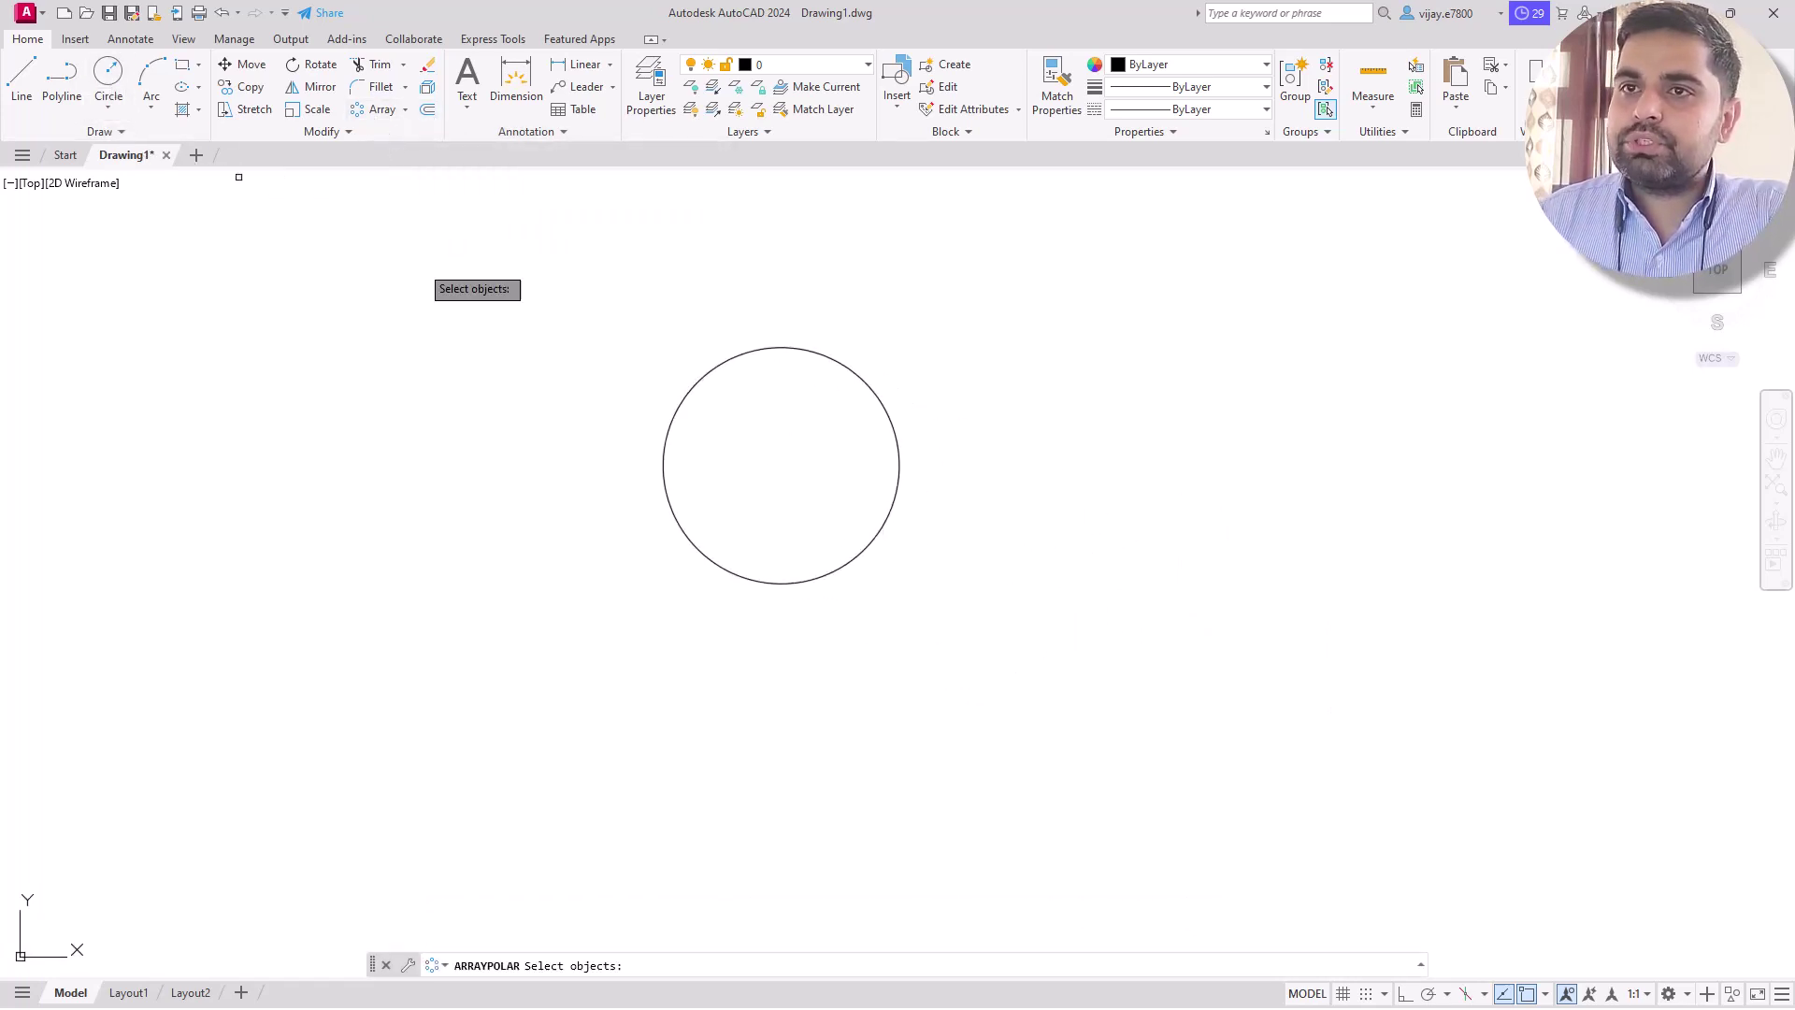
click(678, 517)
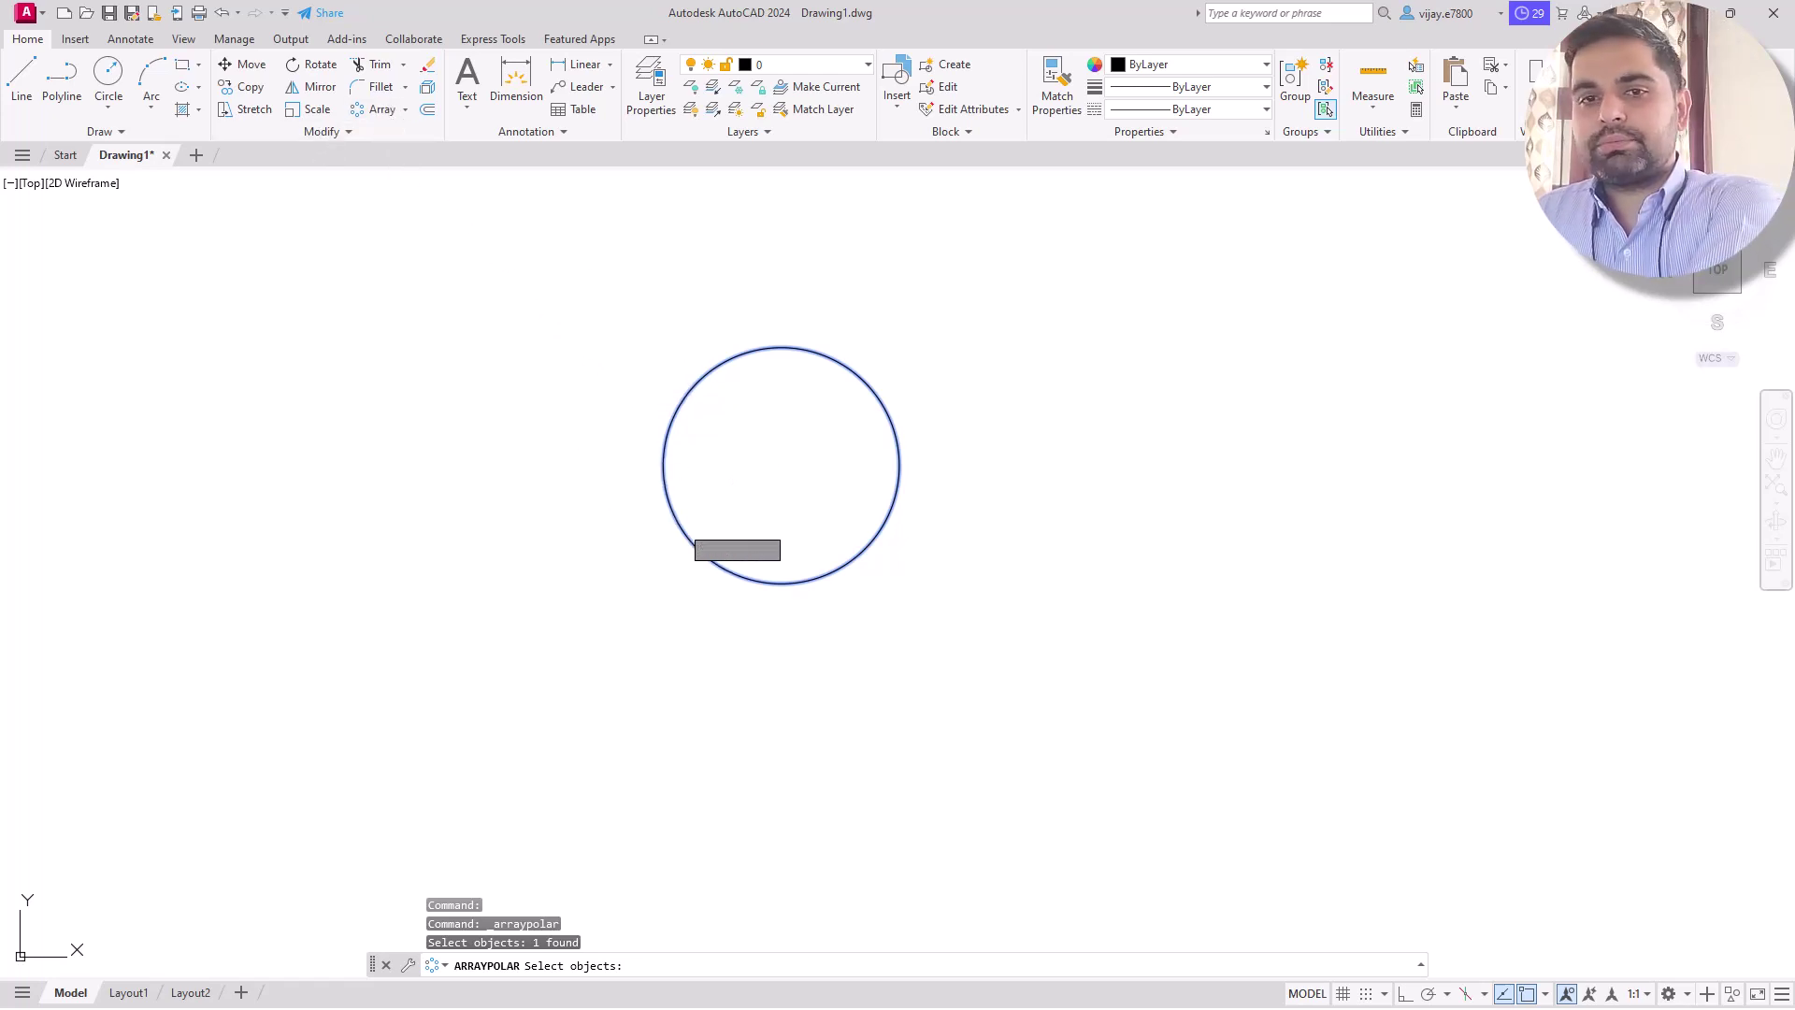
key(Return)
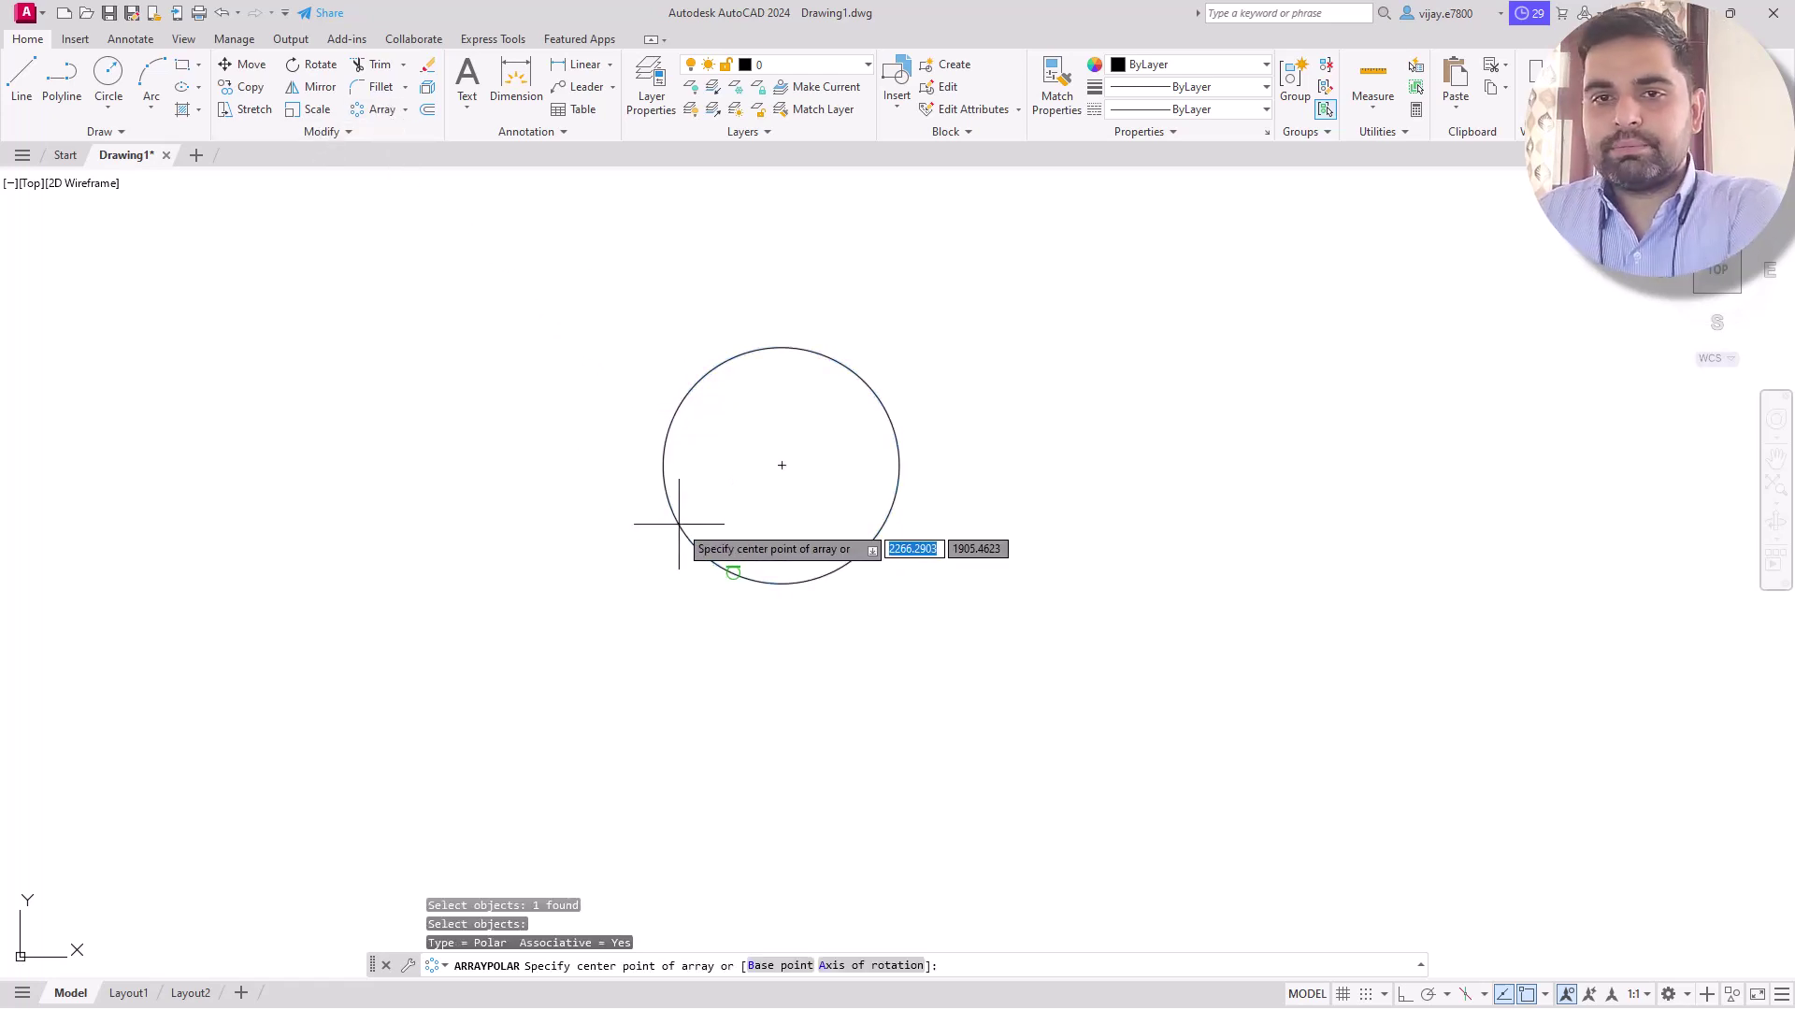
click(733, 572)
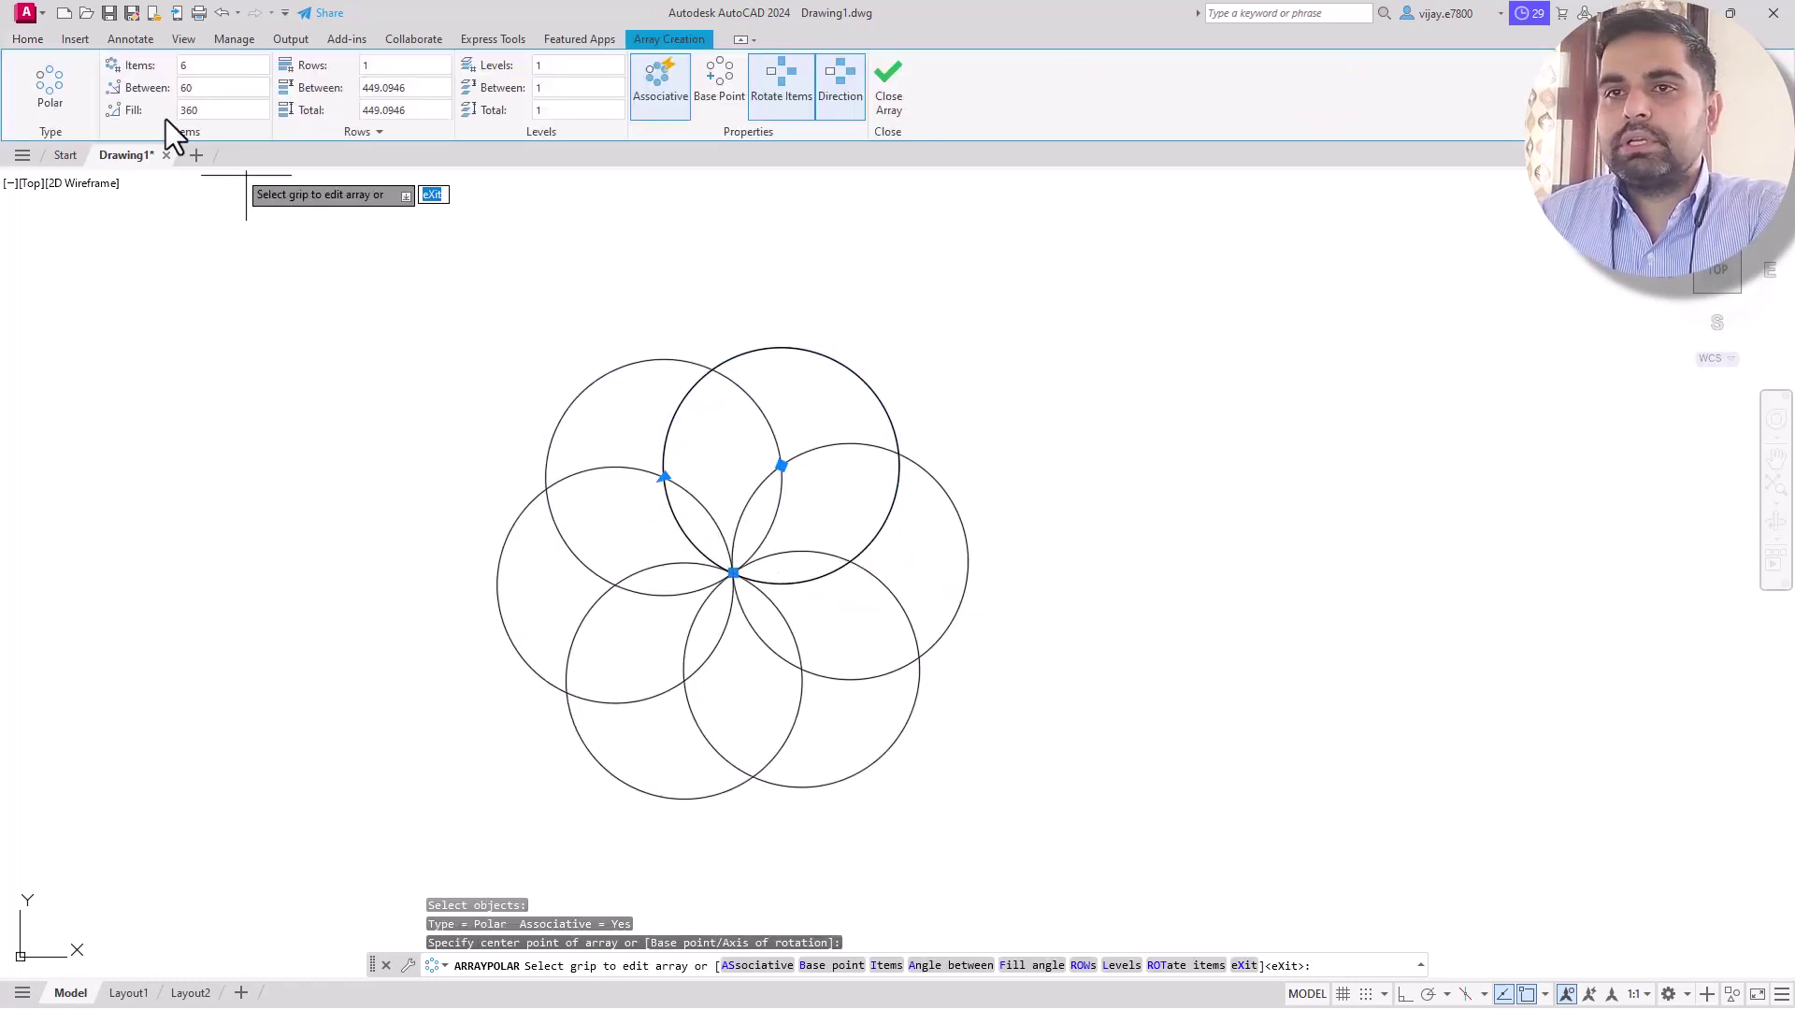
Set the circle array's item count to 50 and finish the array
click(199, 66)
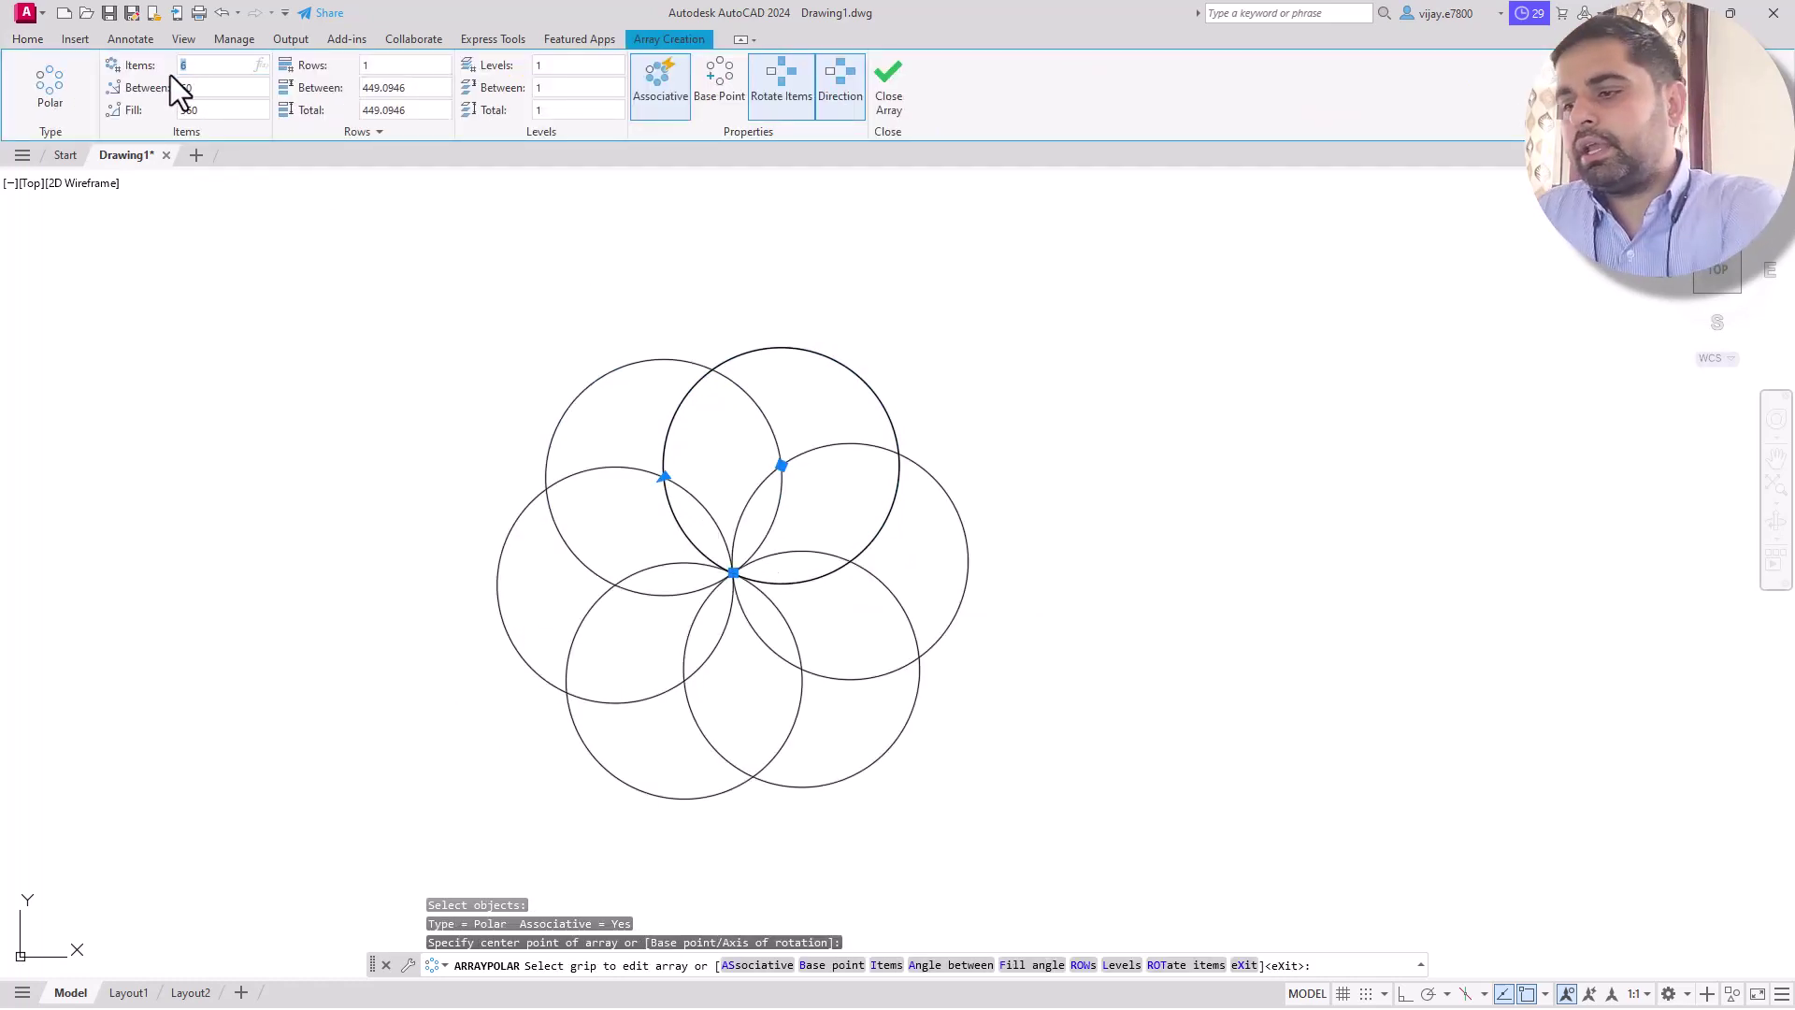
text(50)
key(Return)
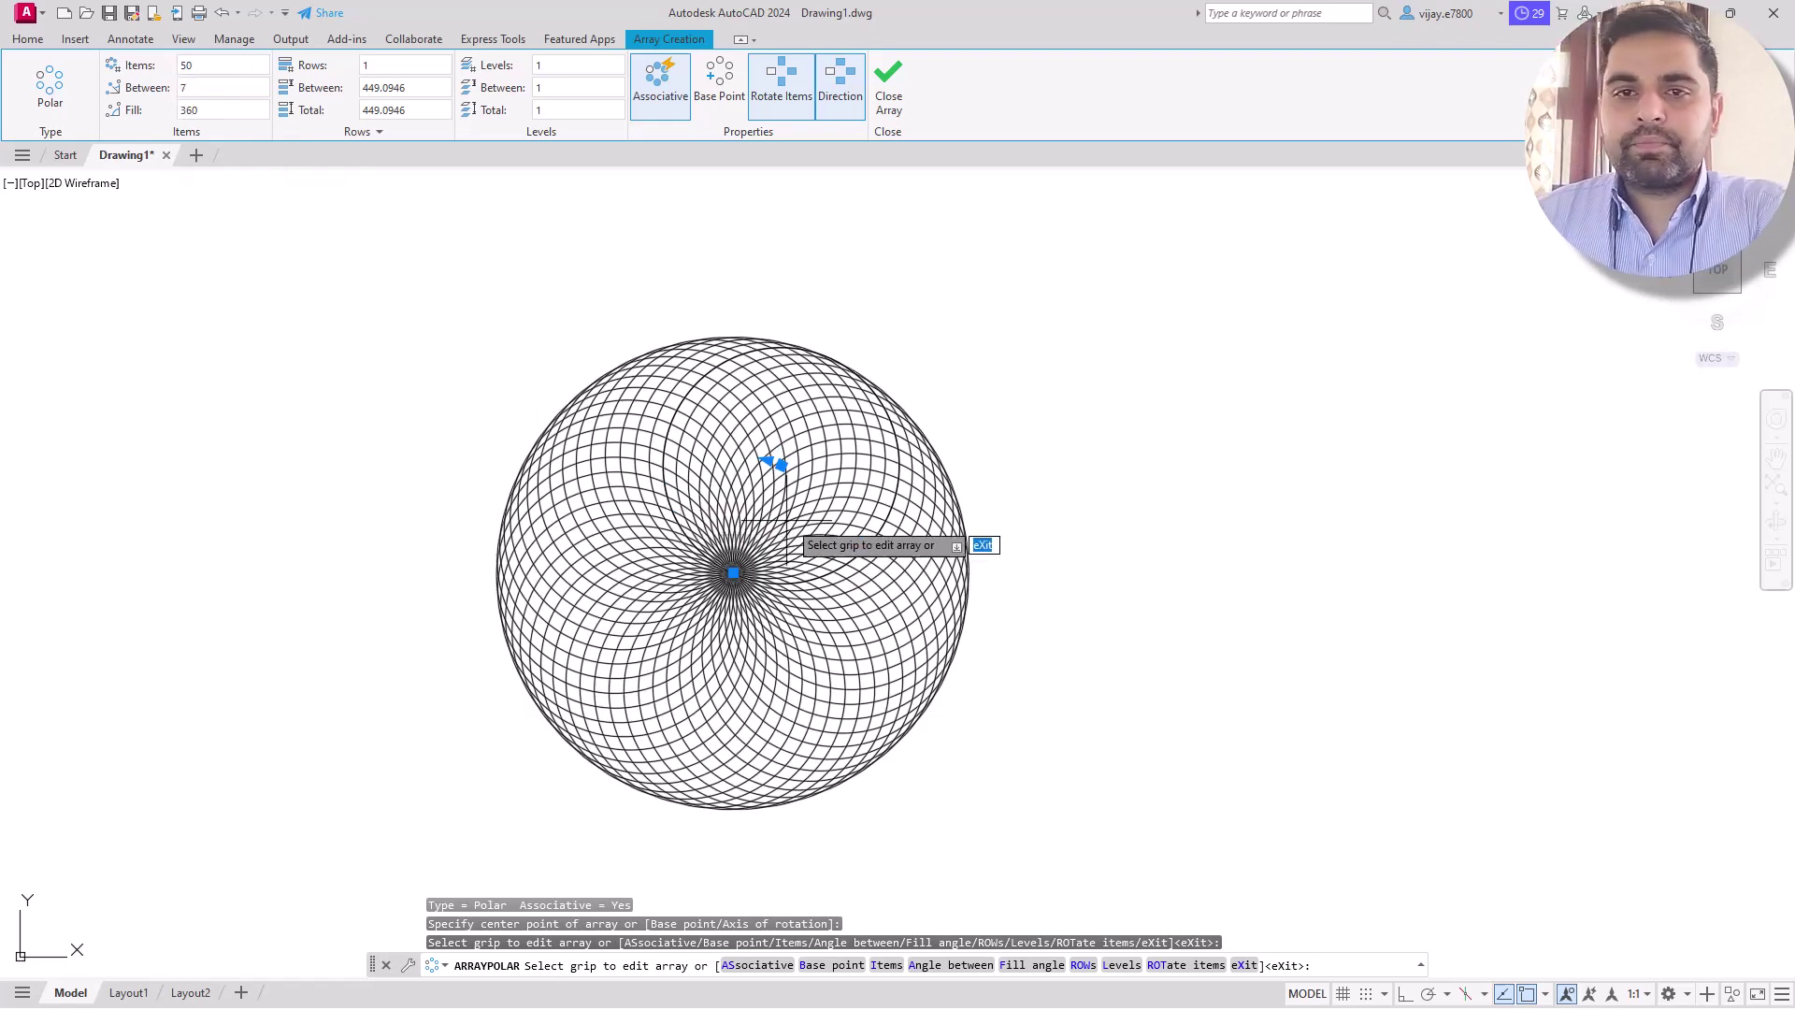
scroll(786, 521, up, 2)
middle_drag(787, 520, 509, 457)
scroll(804, 497, down, 2)
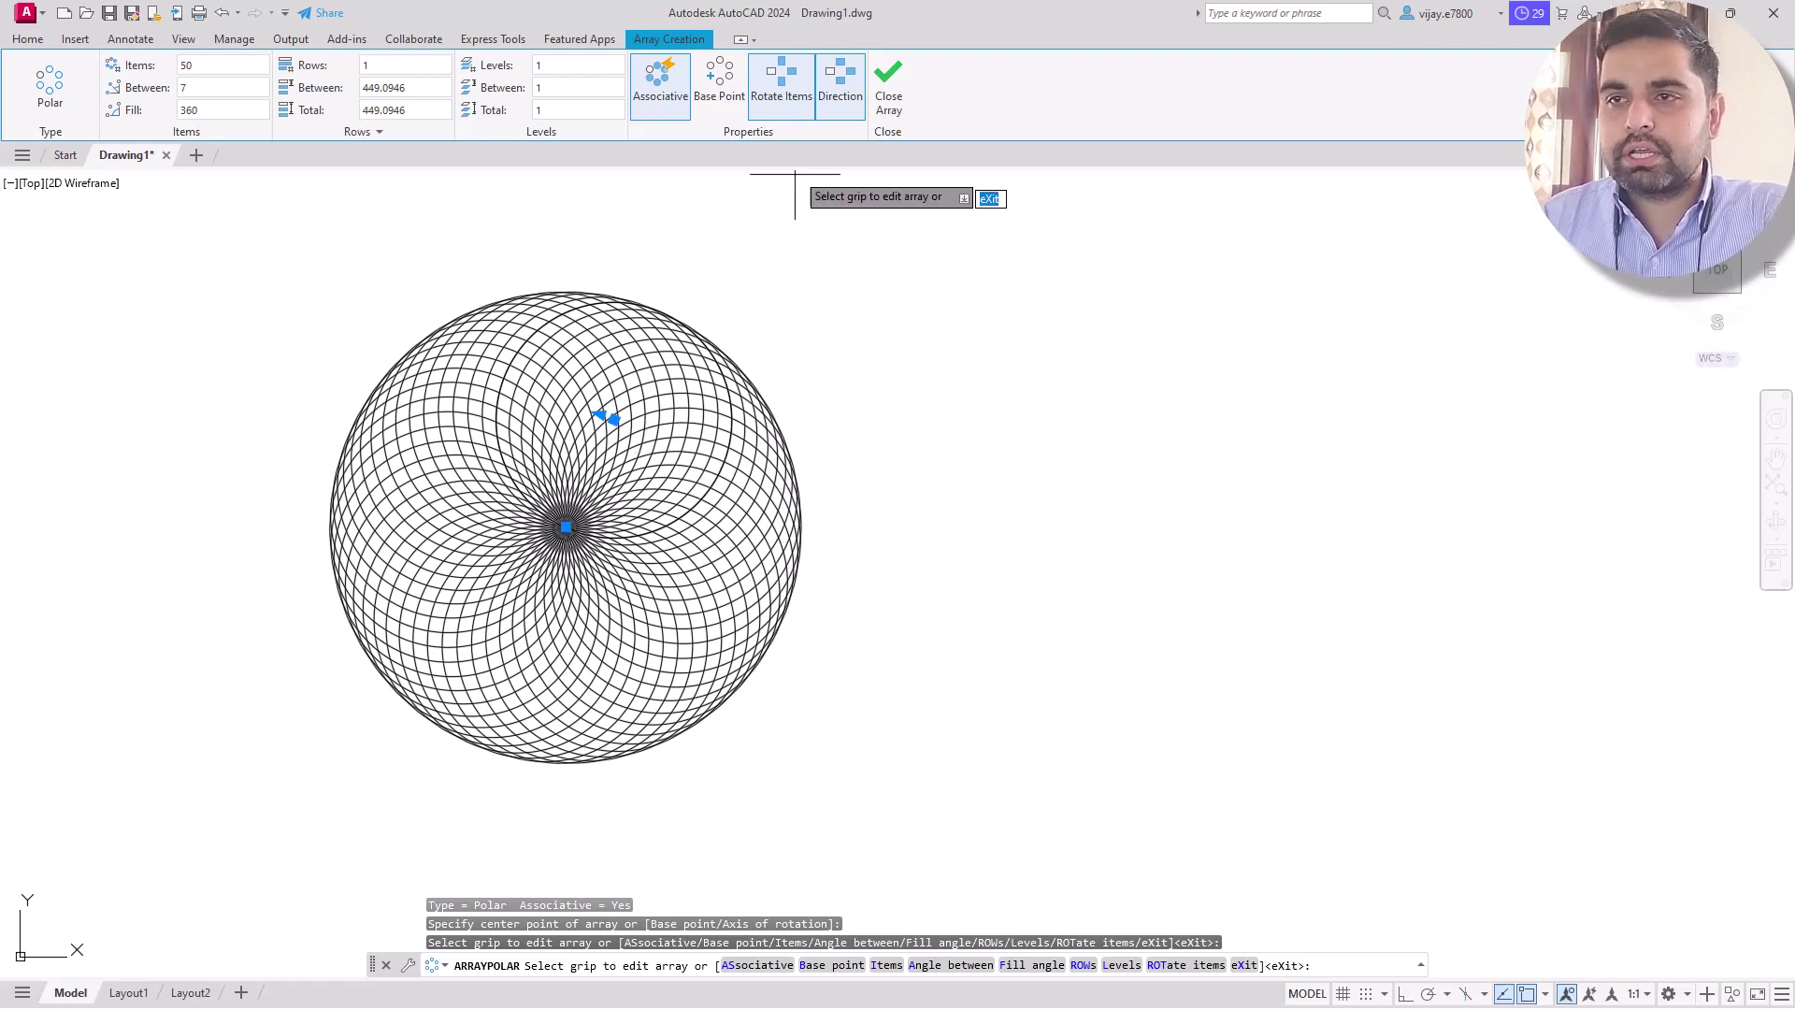
click(881, 110)
Create a polar array of the tall ellipse, centred on a point on its lower-left edge
scroll(1075, 533, down, 2)
middle_drag(1075, 534, 578, 514)
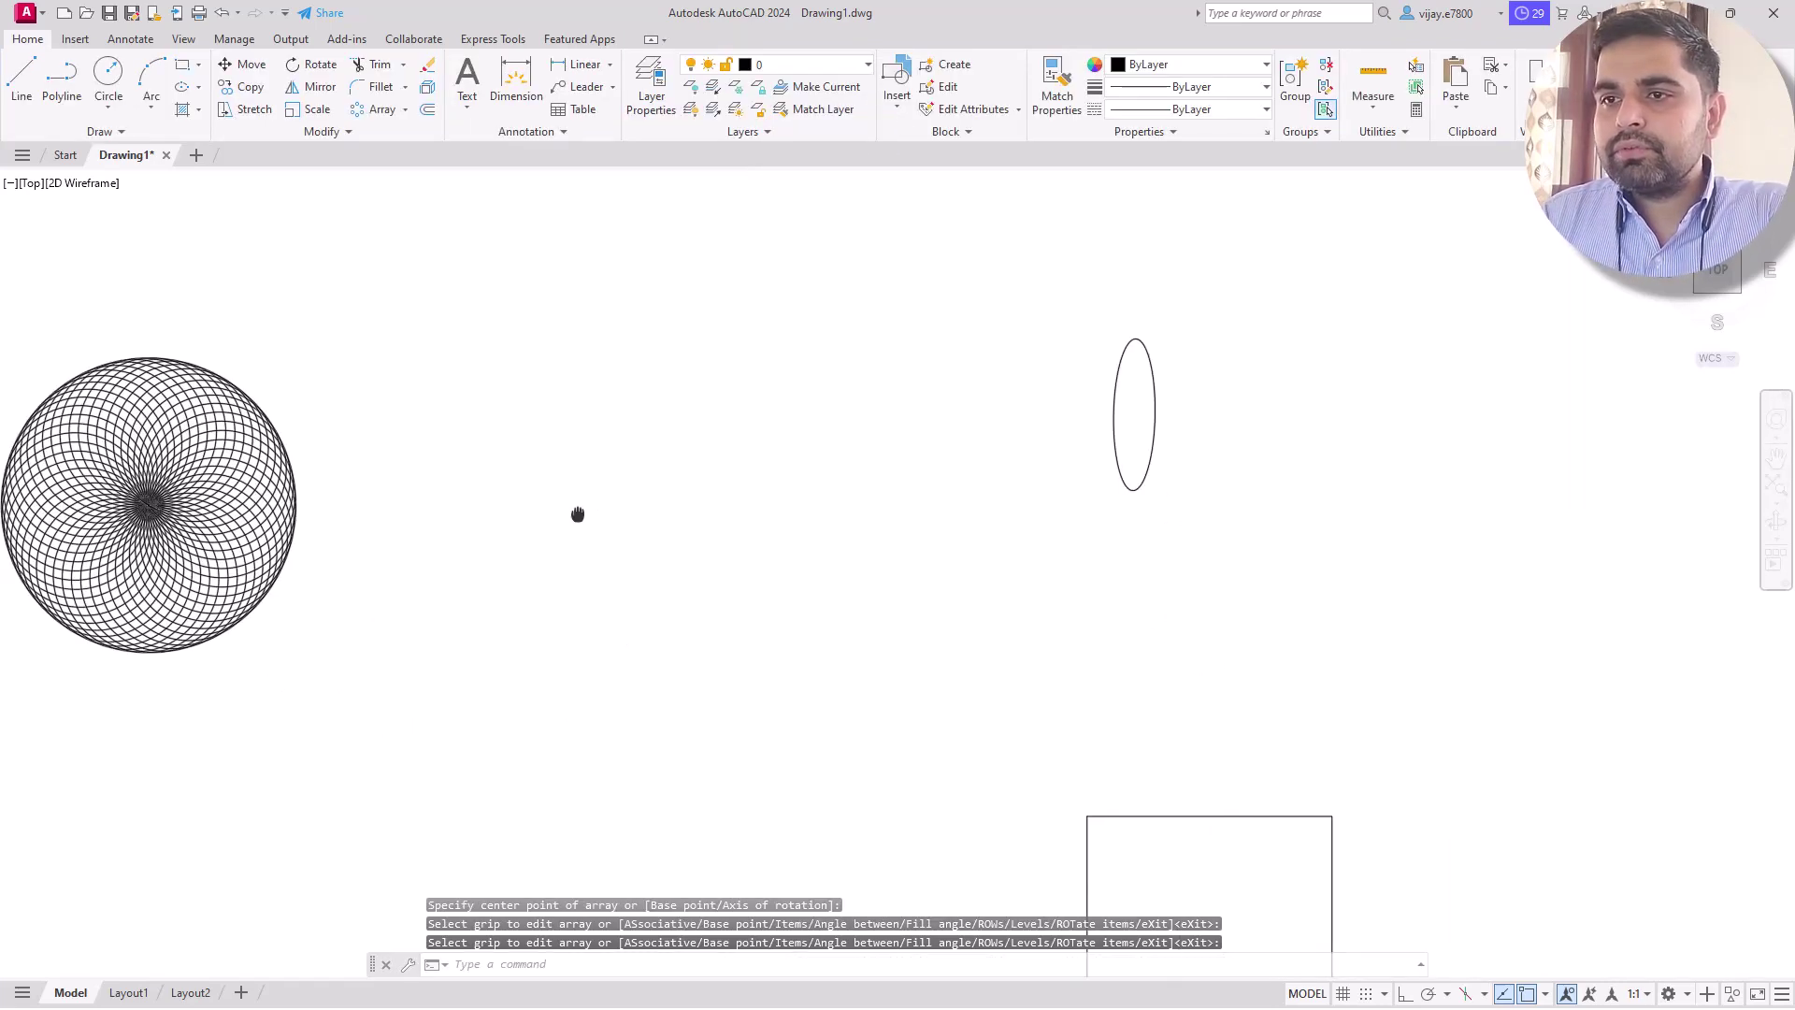
scroll(1113, 473, up, 5)
middle_drag(1082, 533, 828, 757)
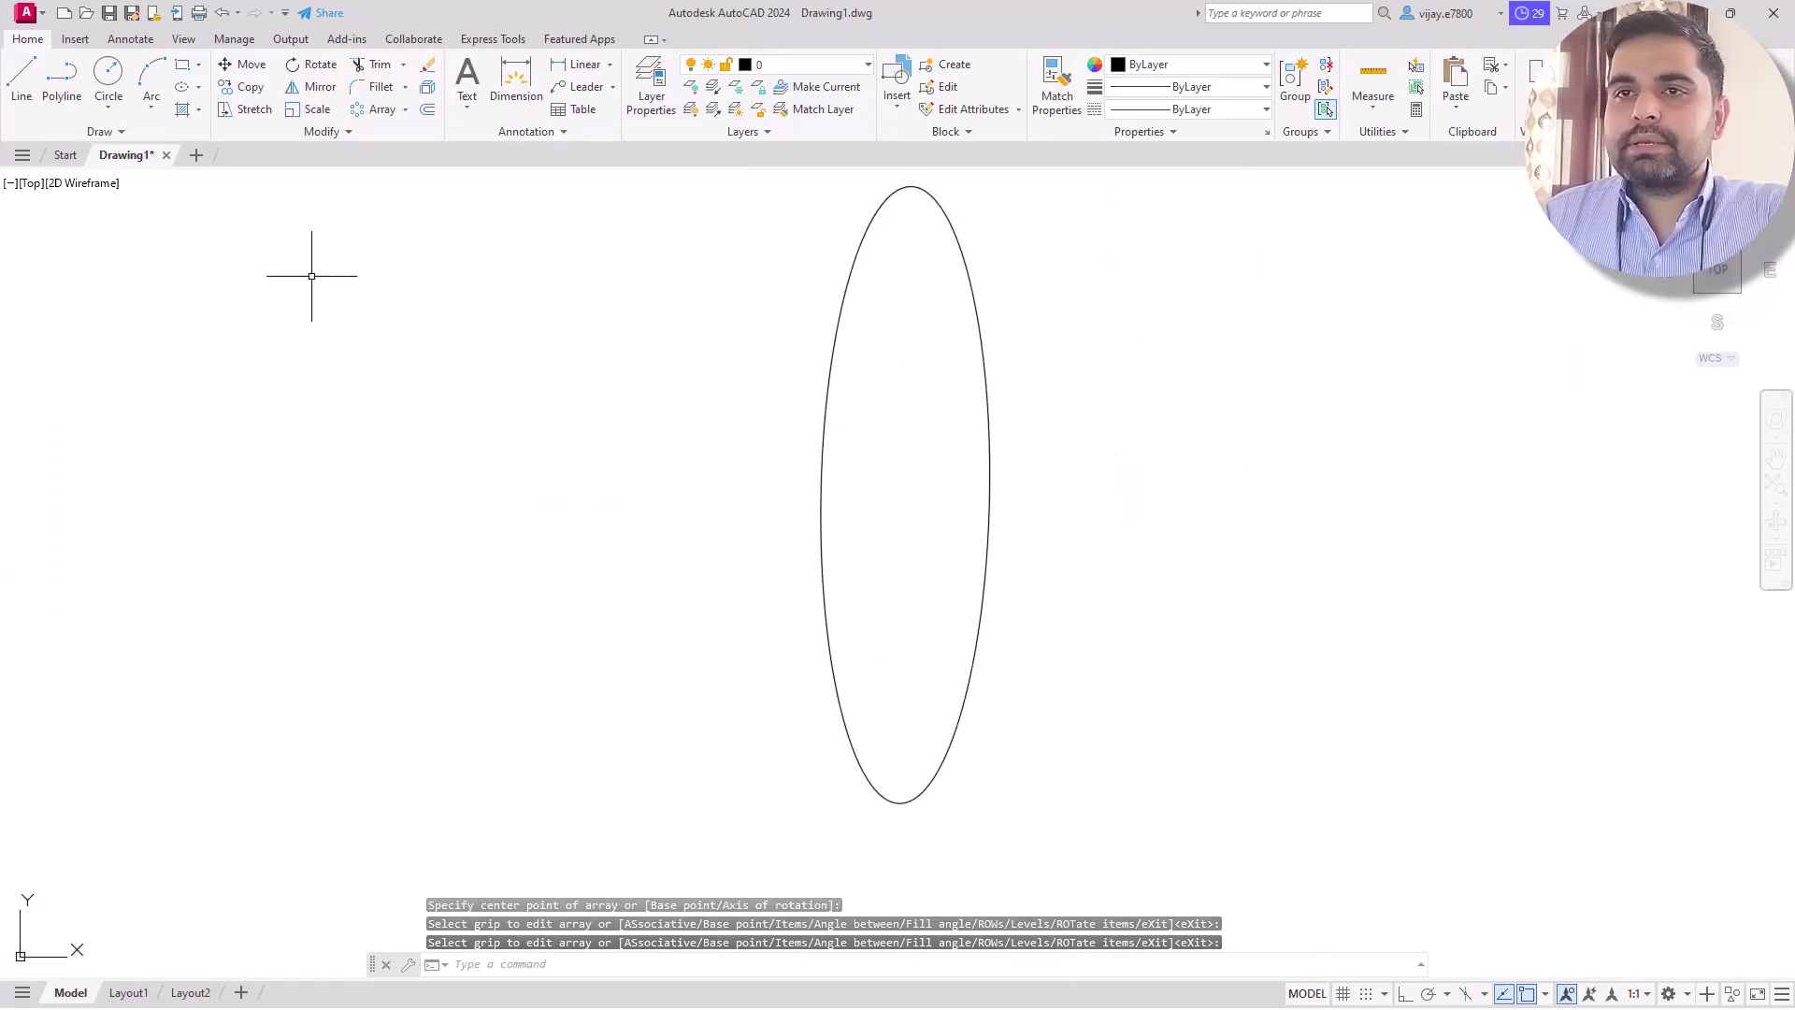
click(356, 109)
click(861, 400)
click(776, 361)
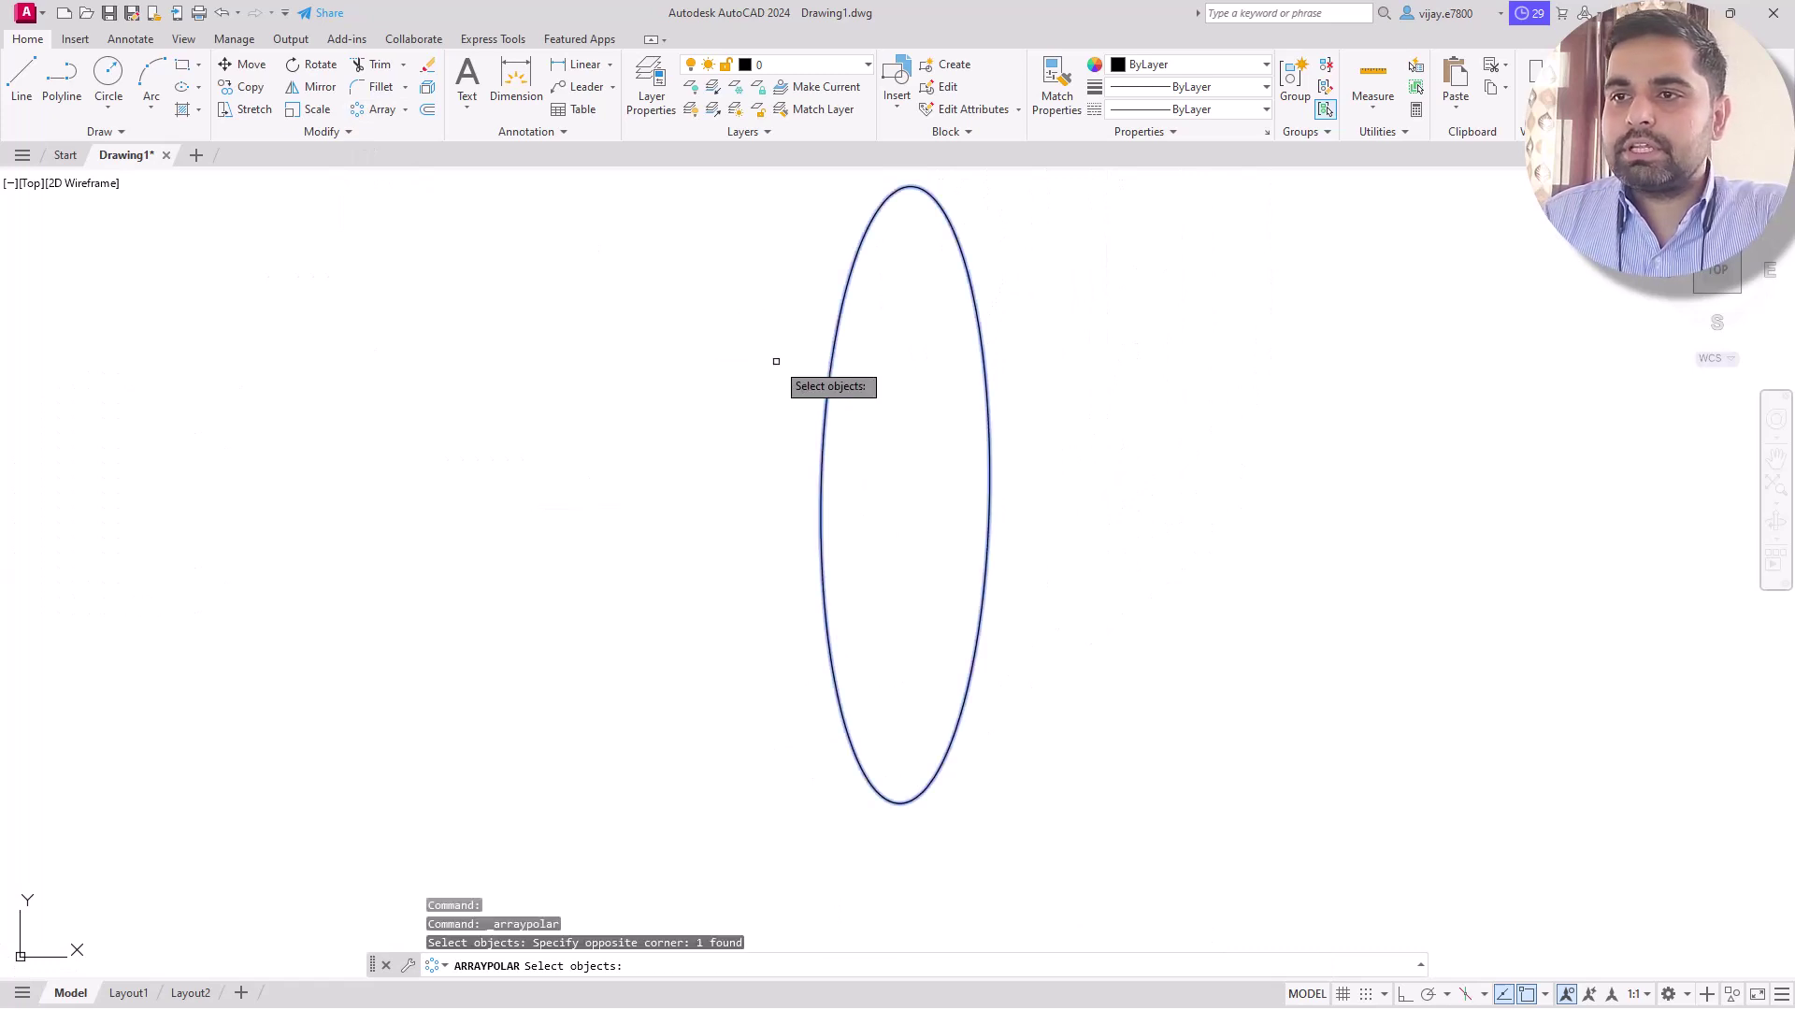
key(Return)
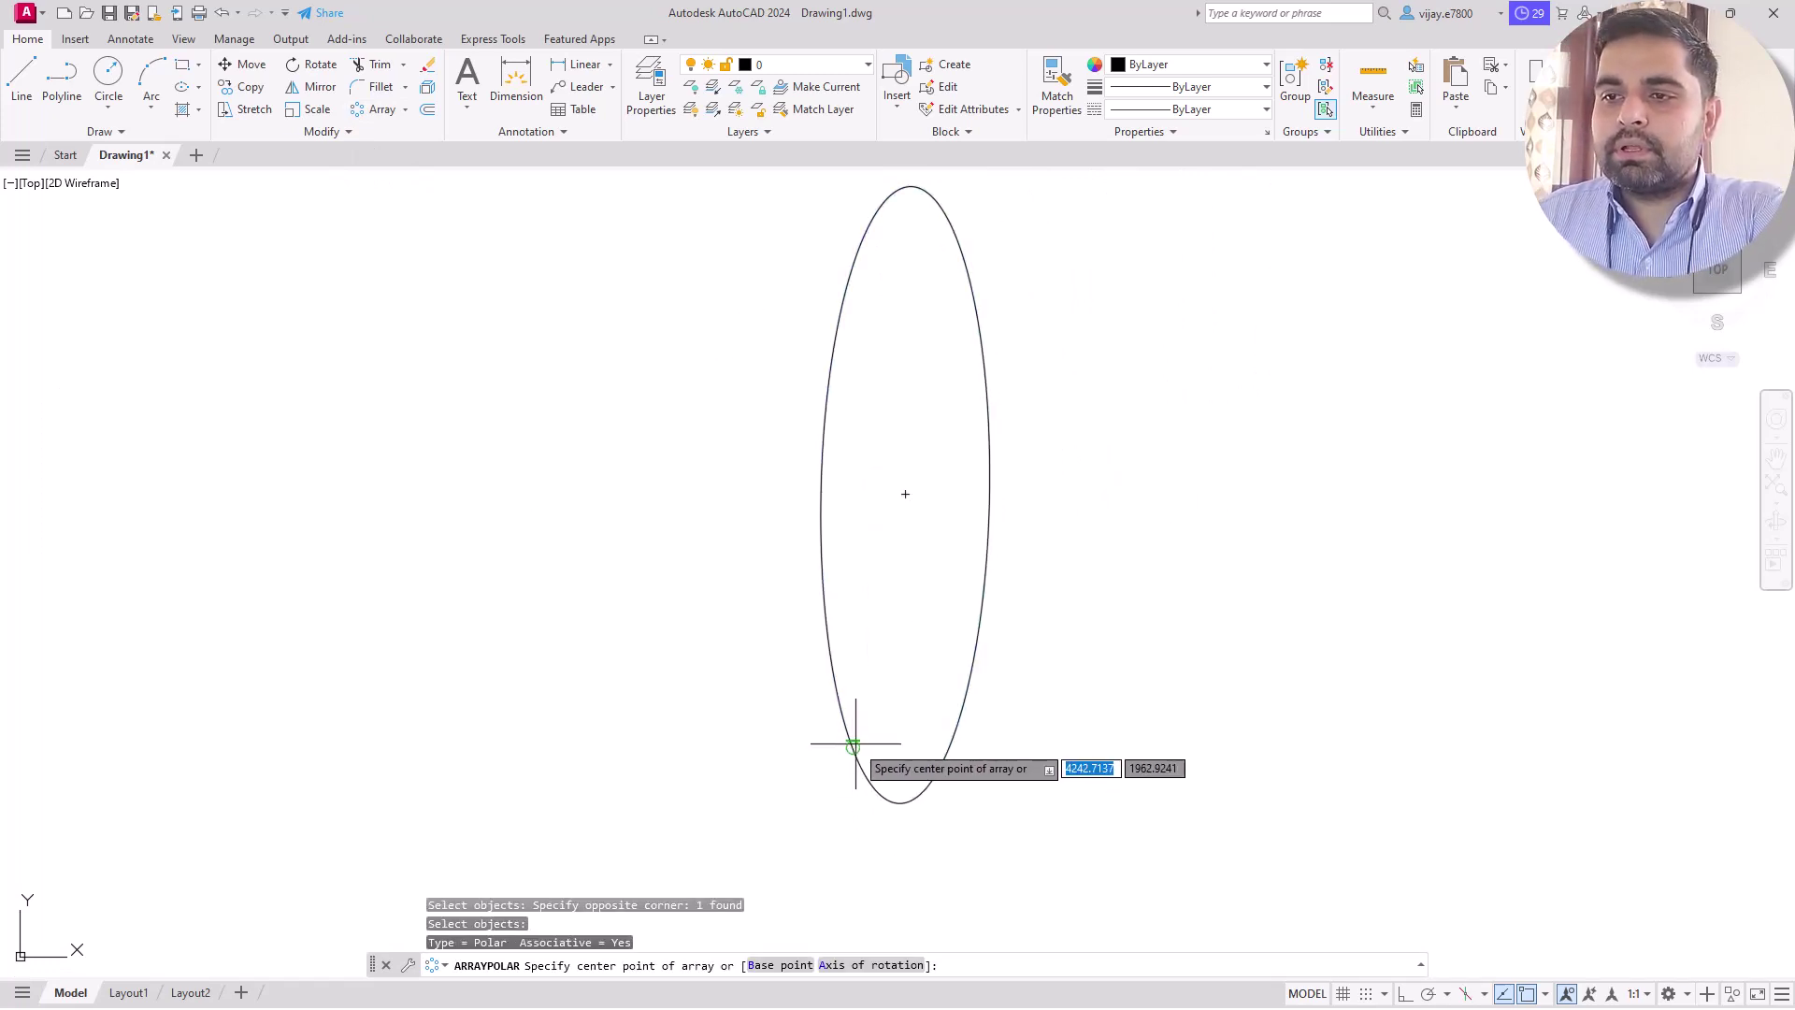
click(855, 742)
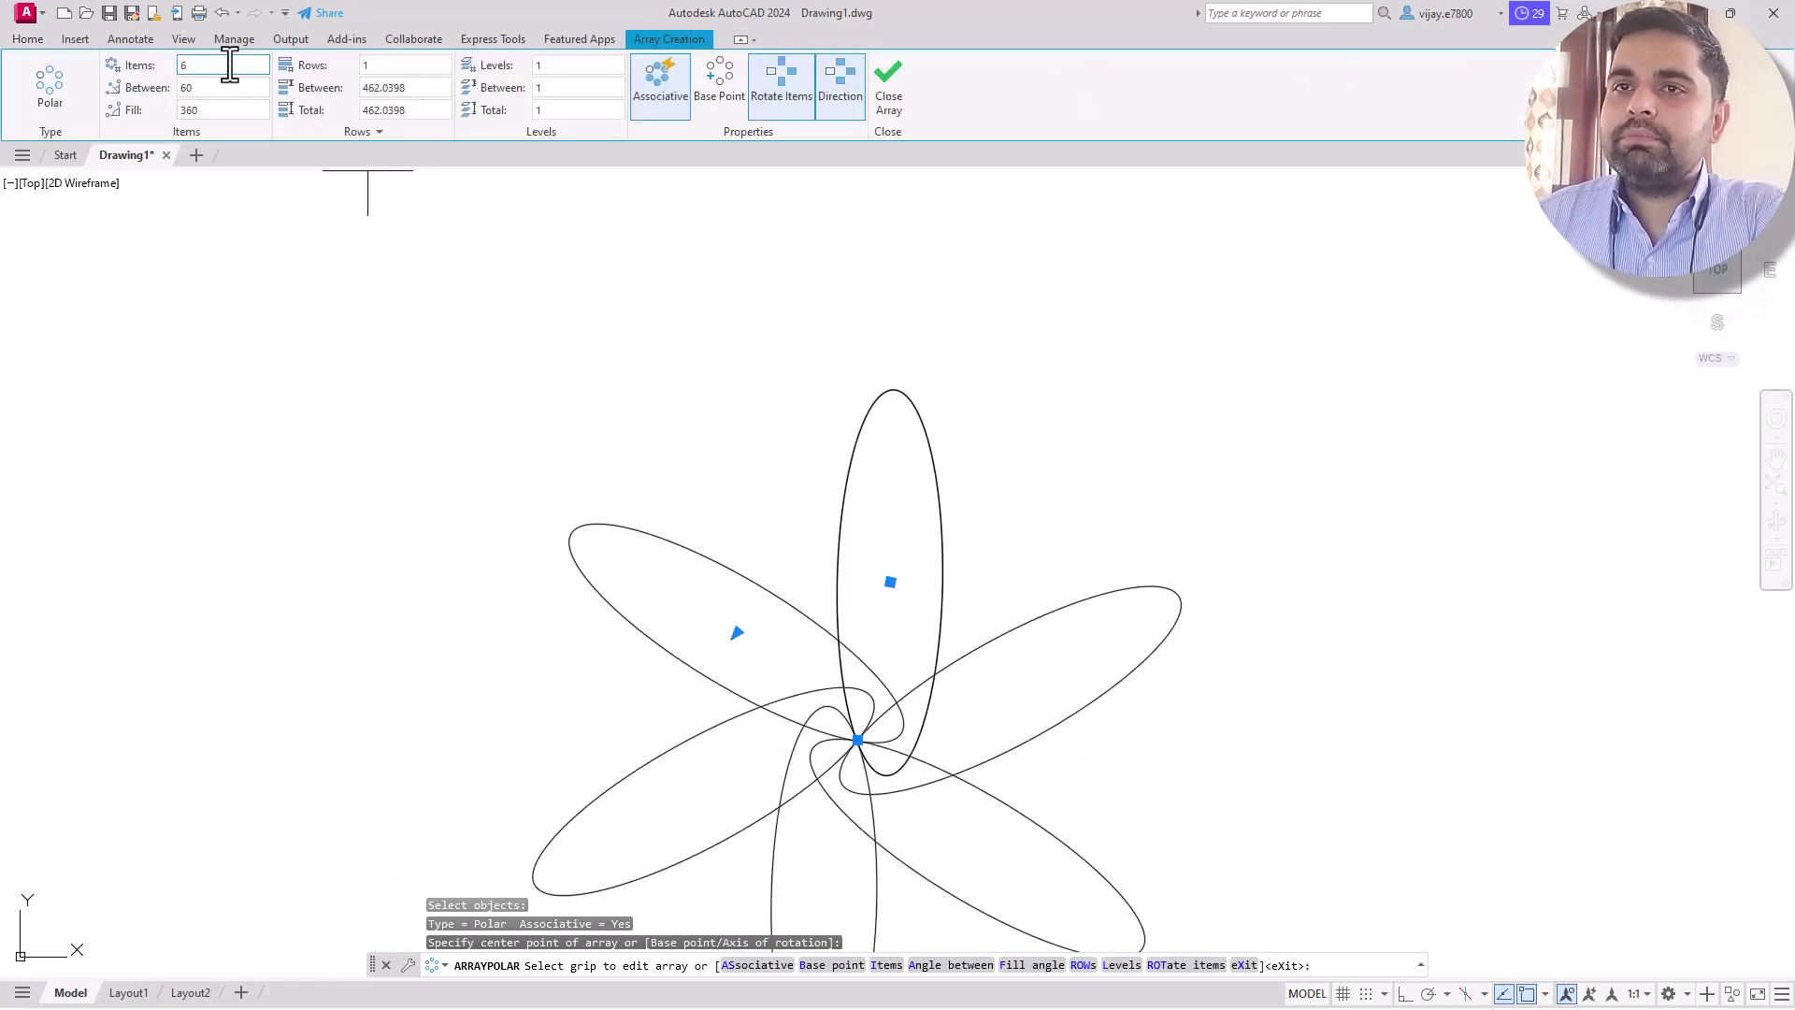
Set the ellipse array's item count to 100 and finish the array
drag(229, 66, 154, 64)
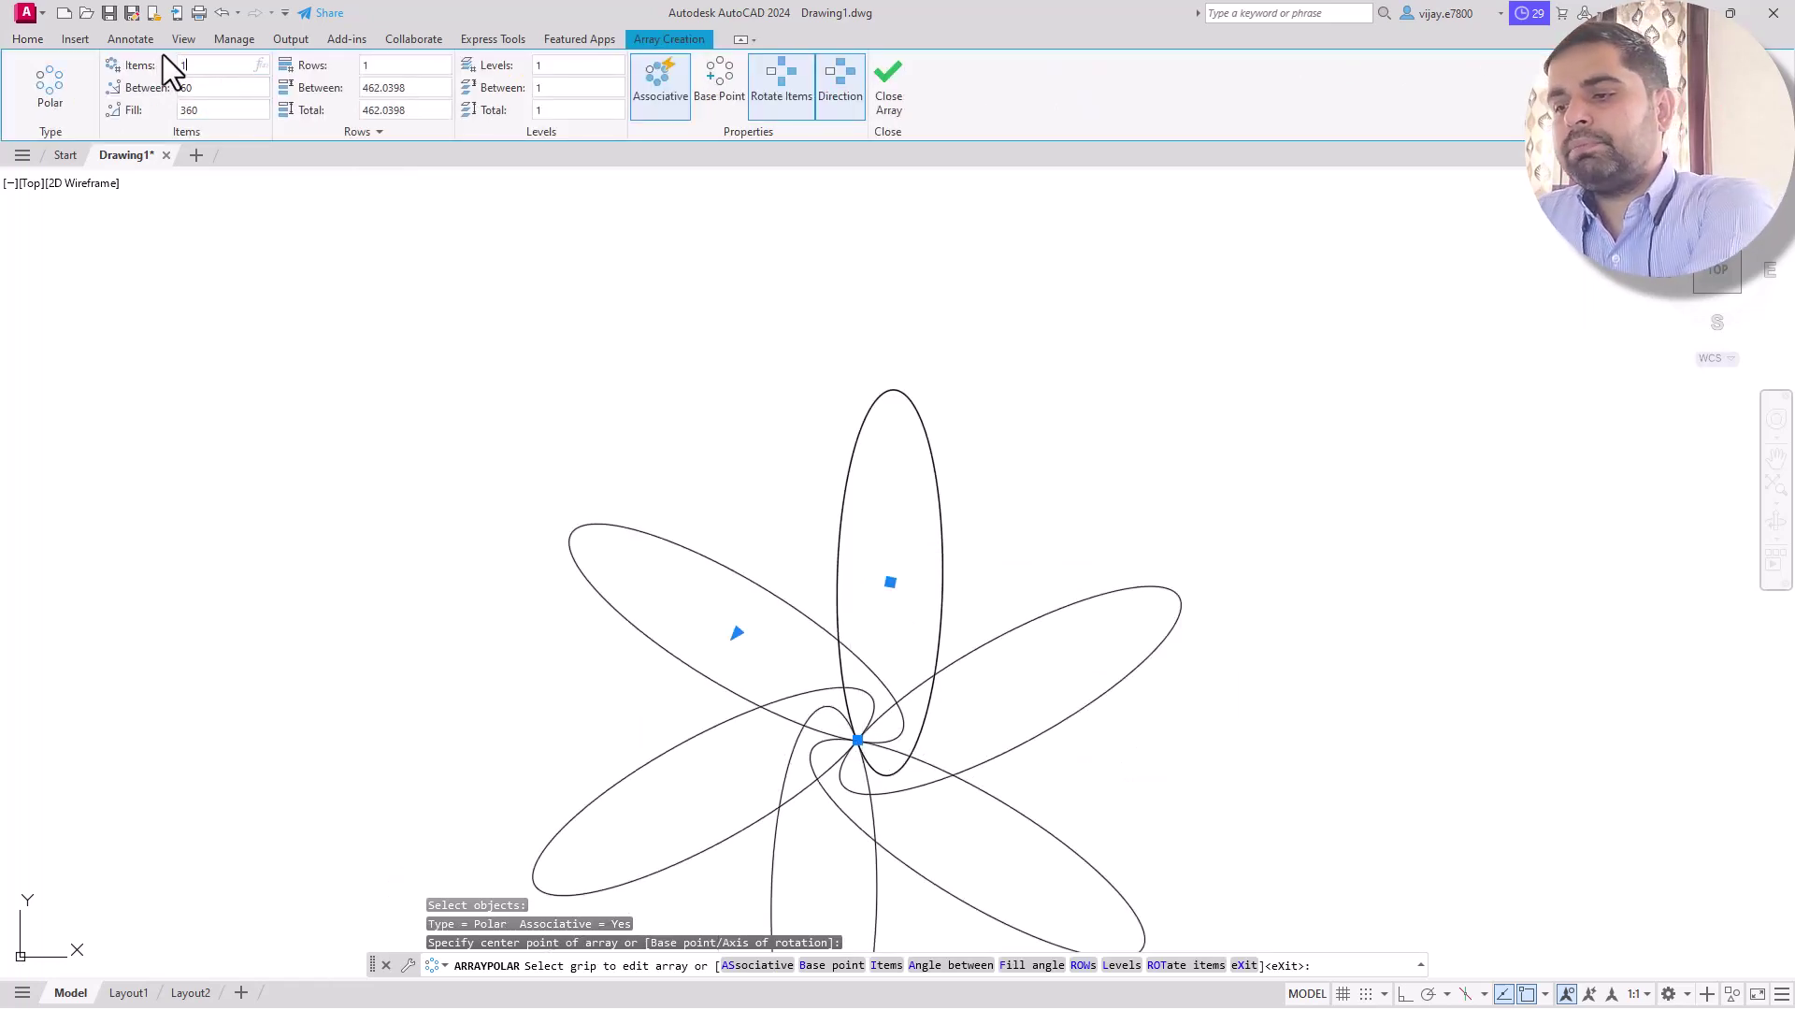
text(100)
key(Return)
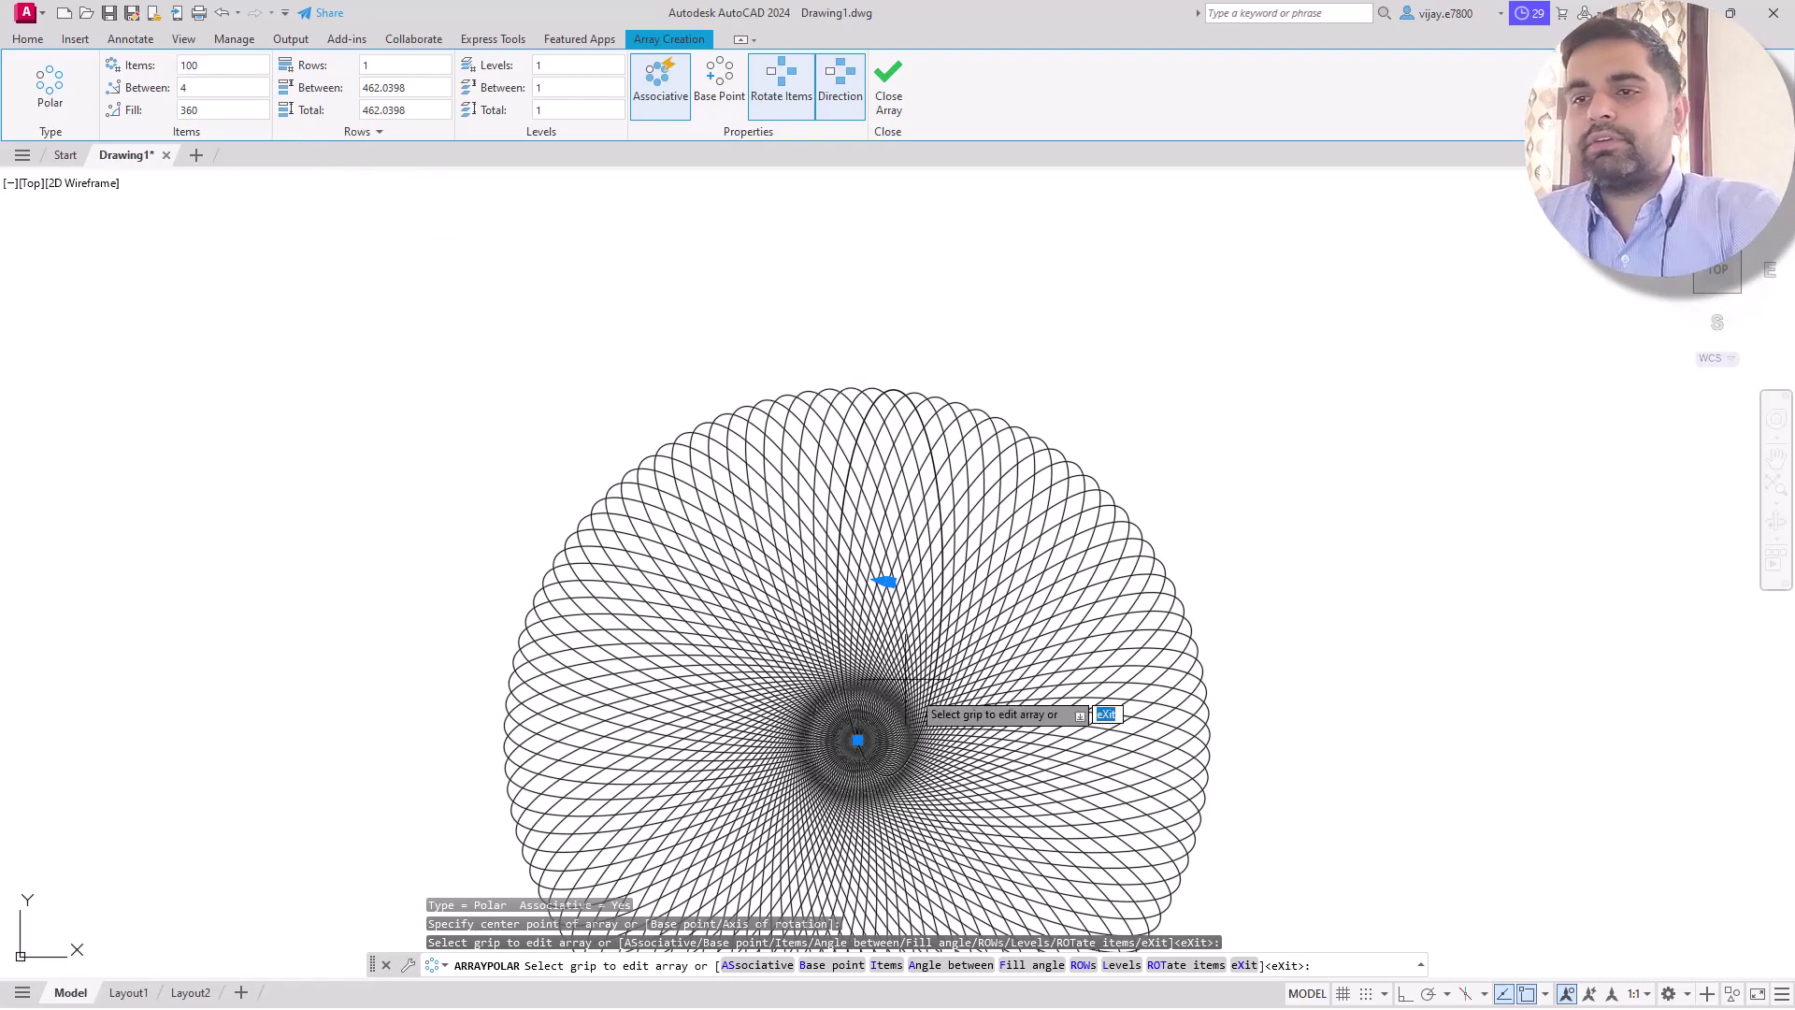
scroll(859, 697, up, 5)
scroll(857, 695, down, 4)
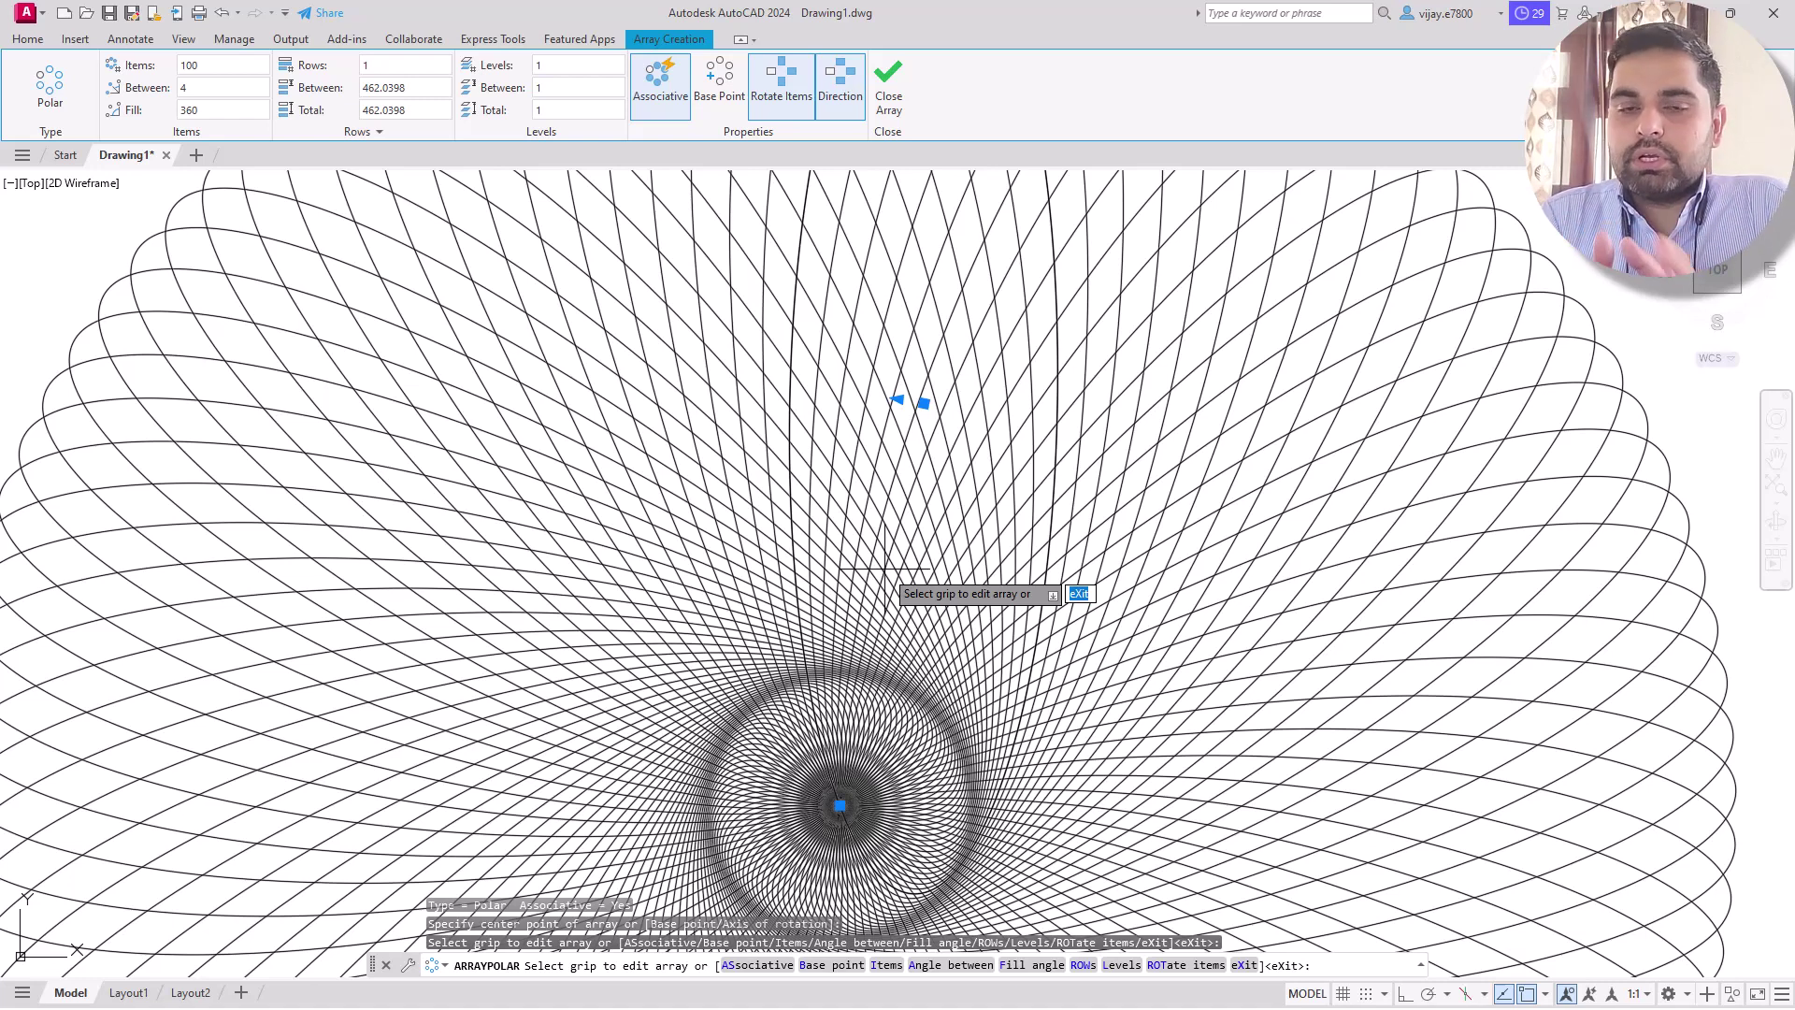
scroll(977, 505, down, 6)
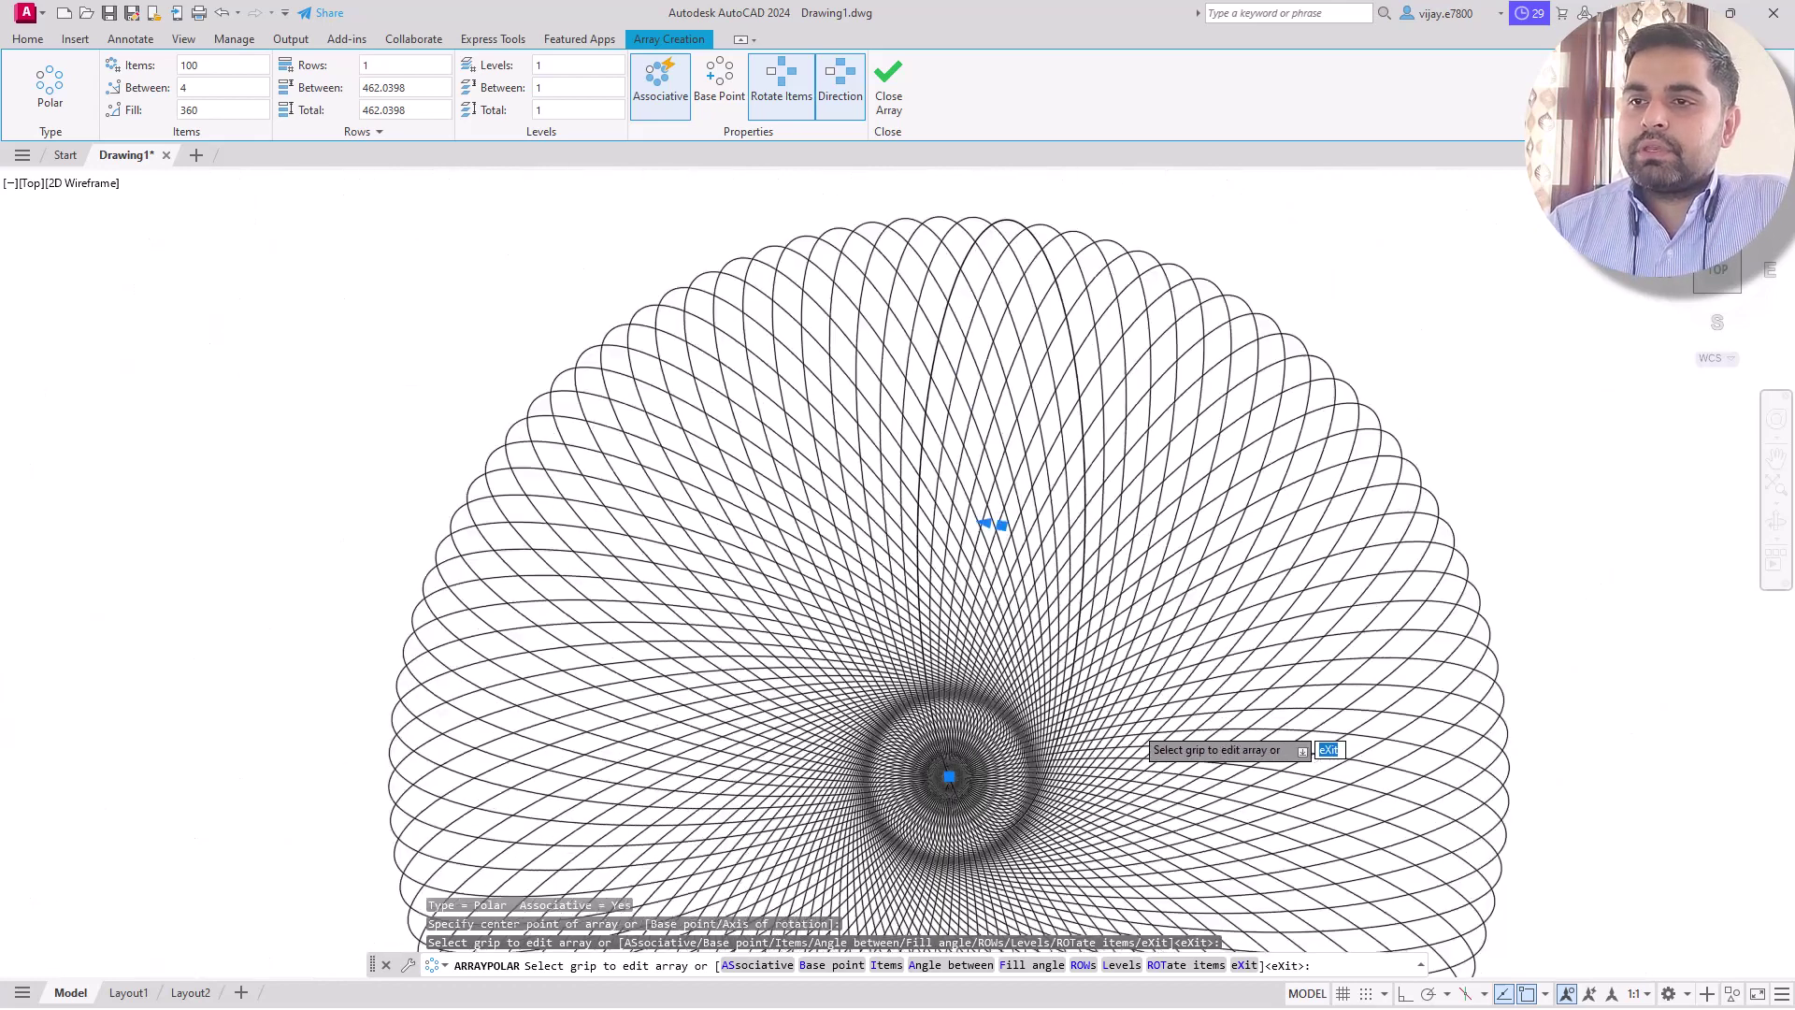
middle_drag(1258, 753, 749, 561)
scroll(744, 557, down, 5)
scroll(800, 723, up, 5)
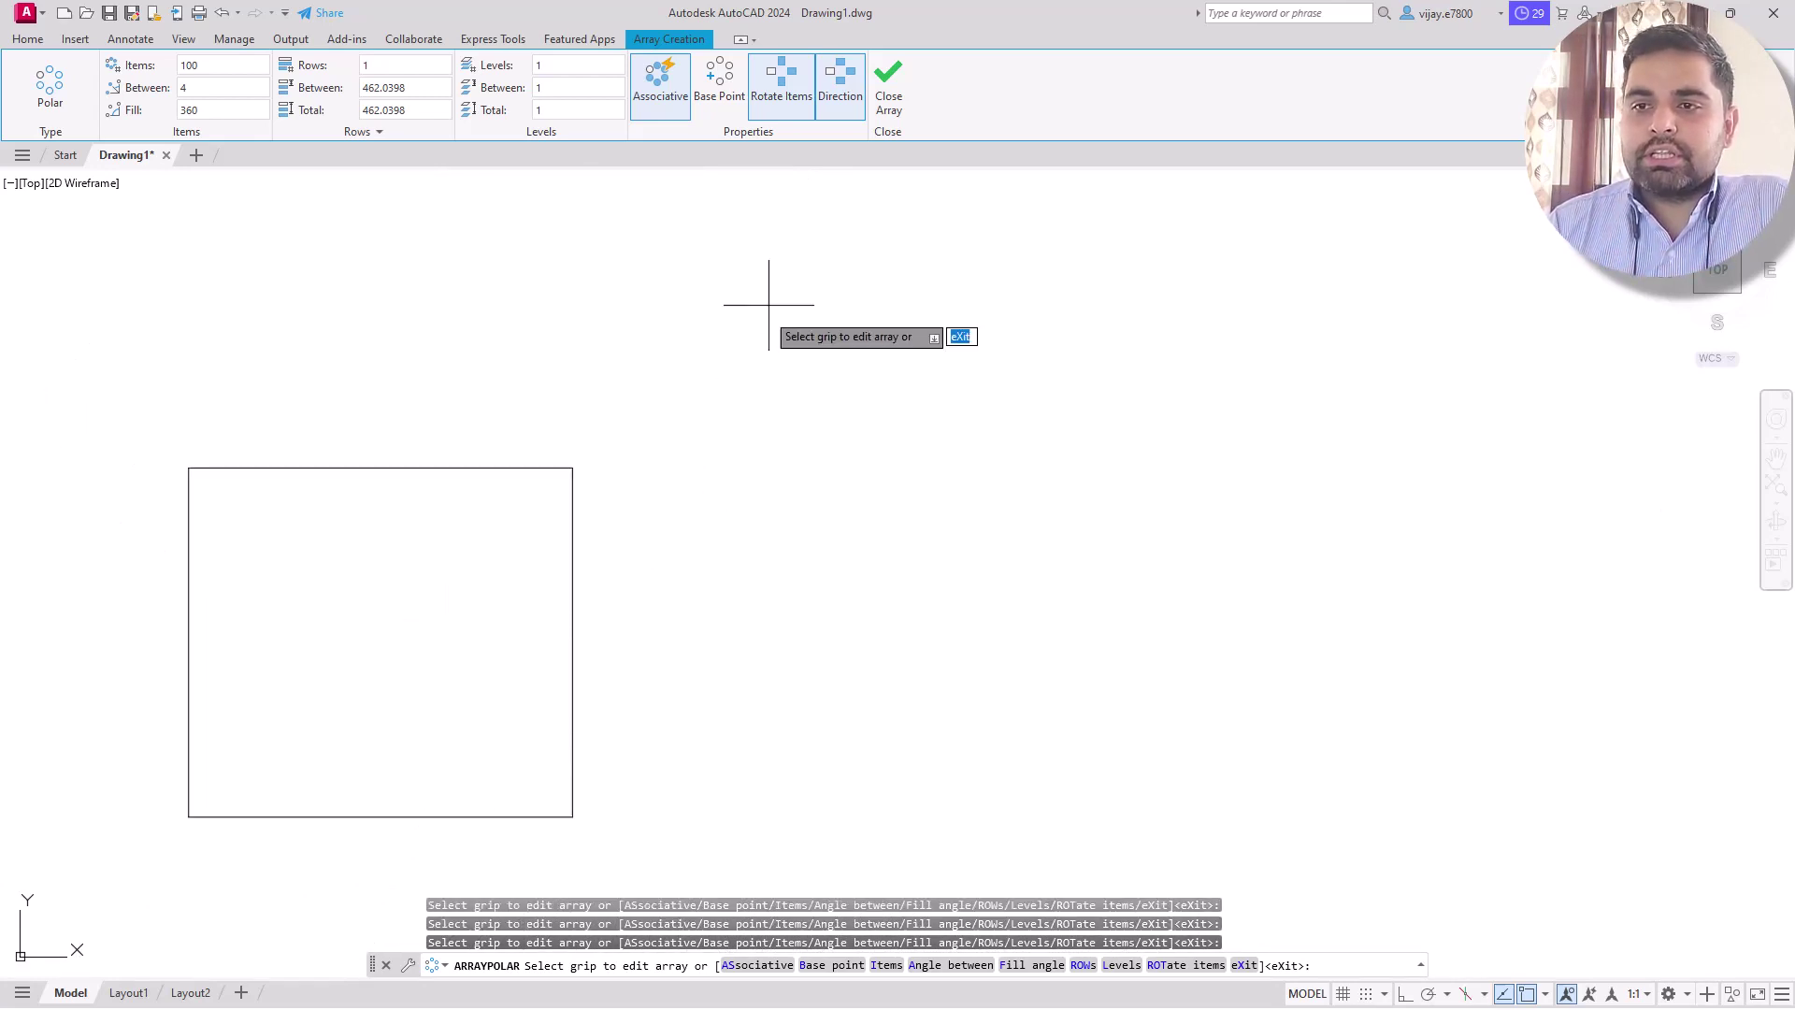
click(889, 98)
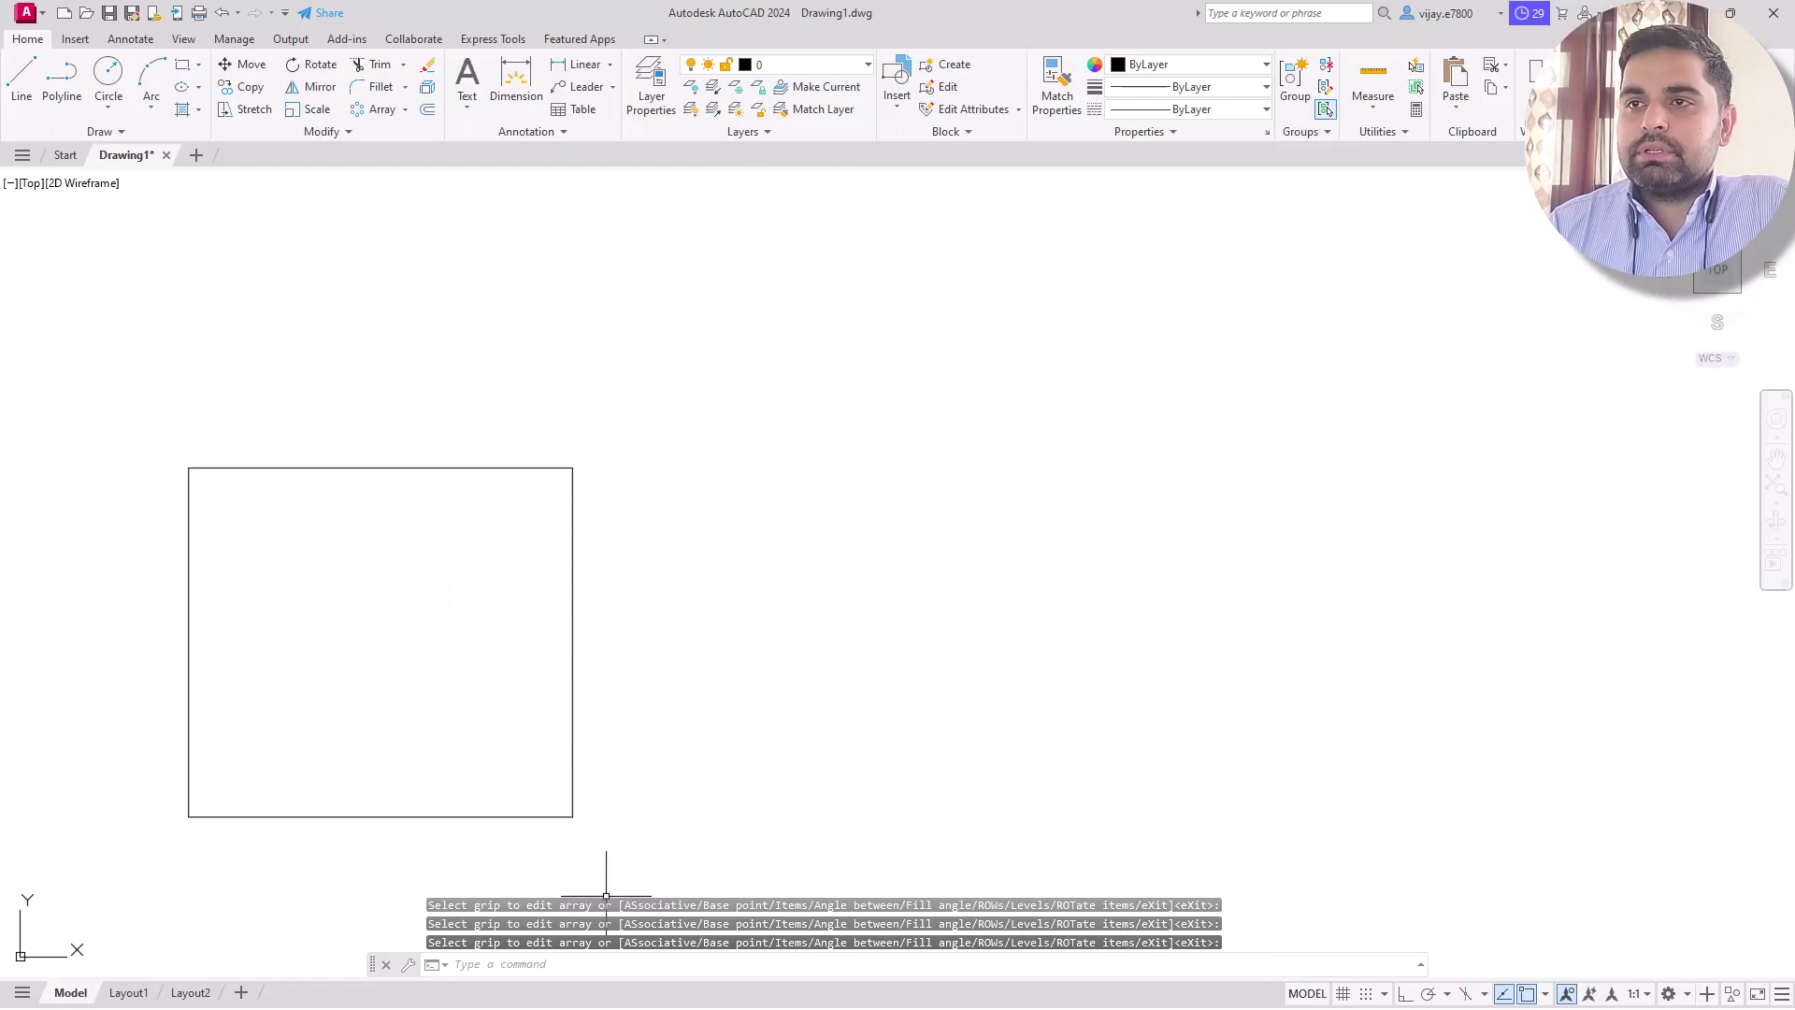
Create a polar array of the rectangle around its lower-right corner
click(649, 681)
click(361, 561)
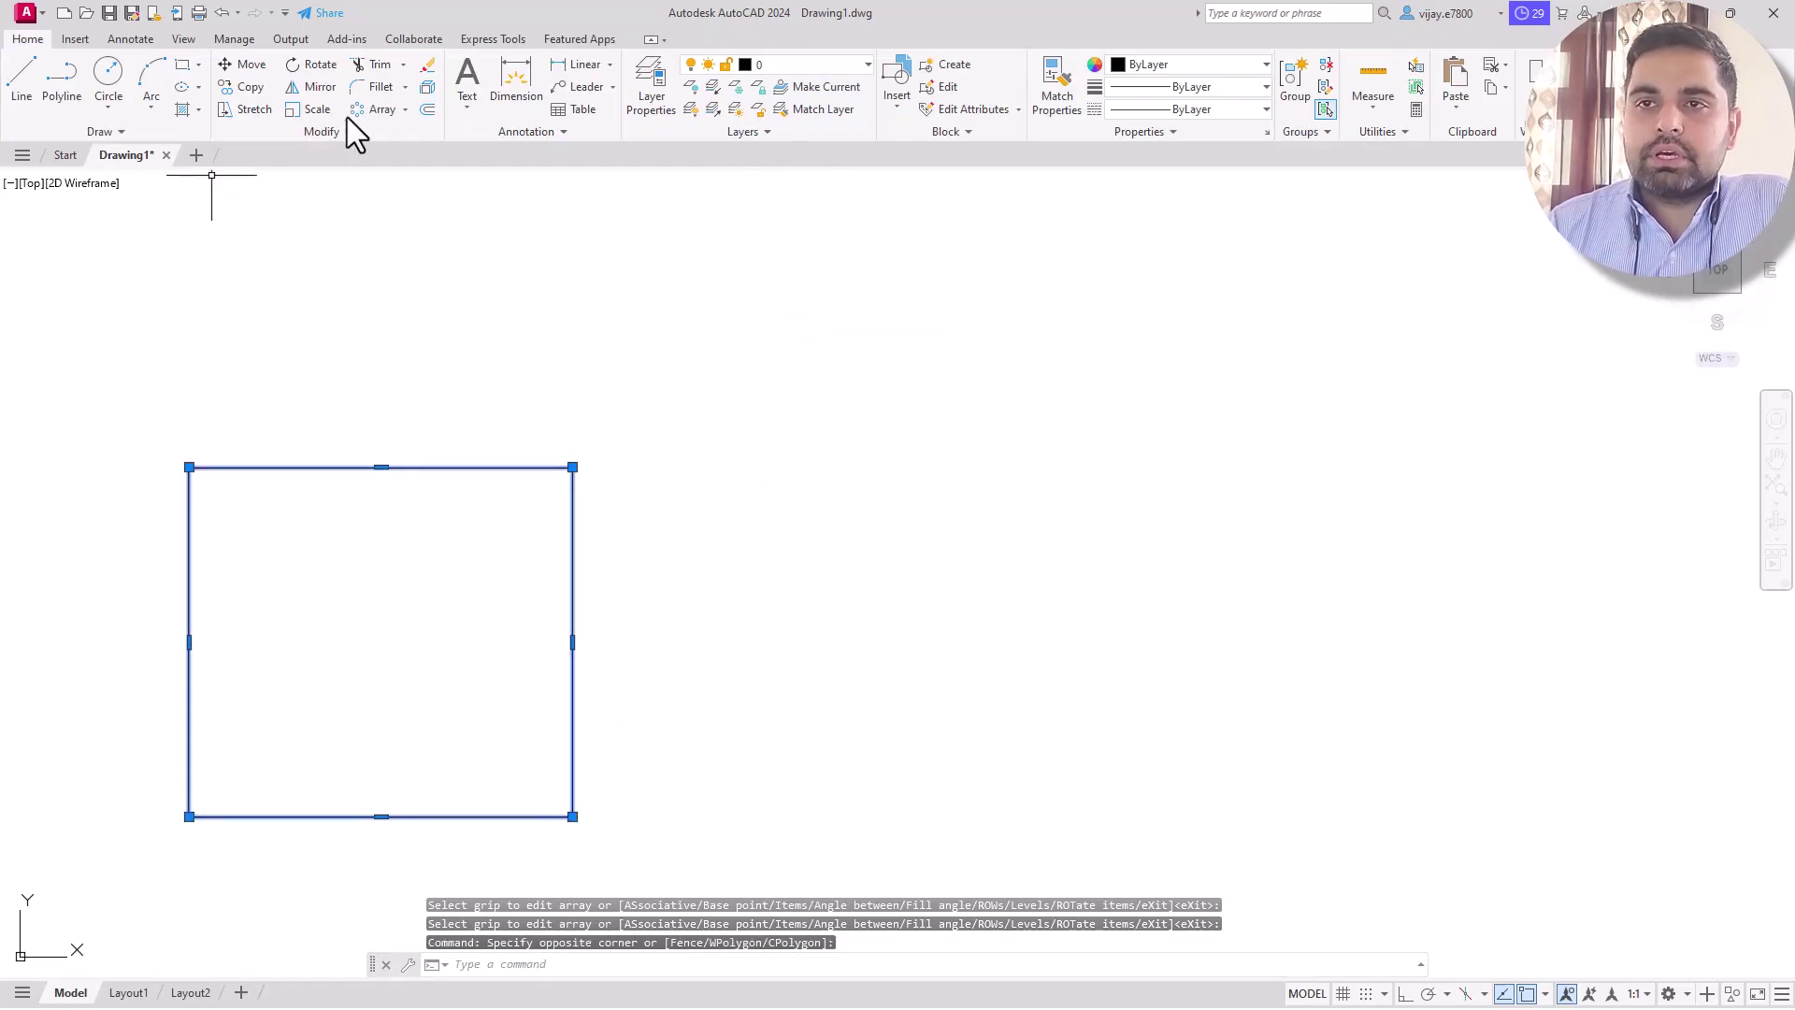
click(374, 109)
click(572, 816)
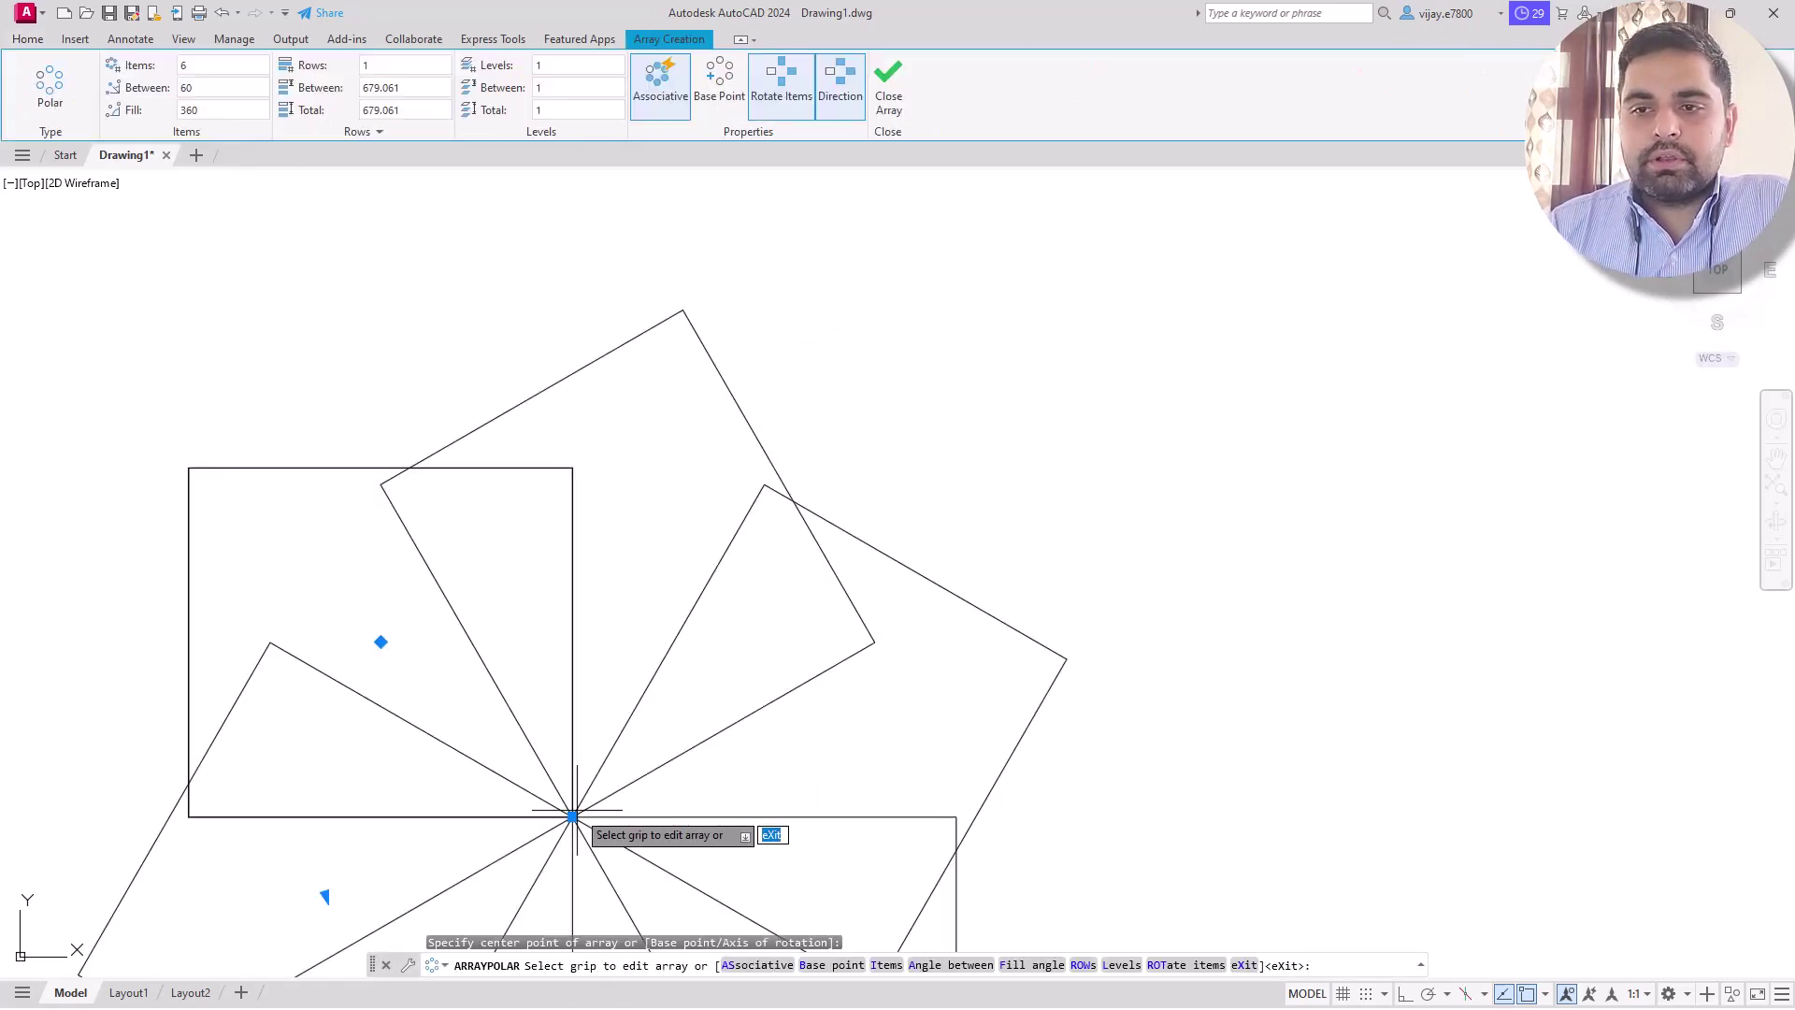
Set the rectangle array's item count to 100 and finish the array
scroll(559, 734, down, 2)
middle_drag(438, 716, 432, 499)
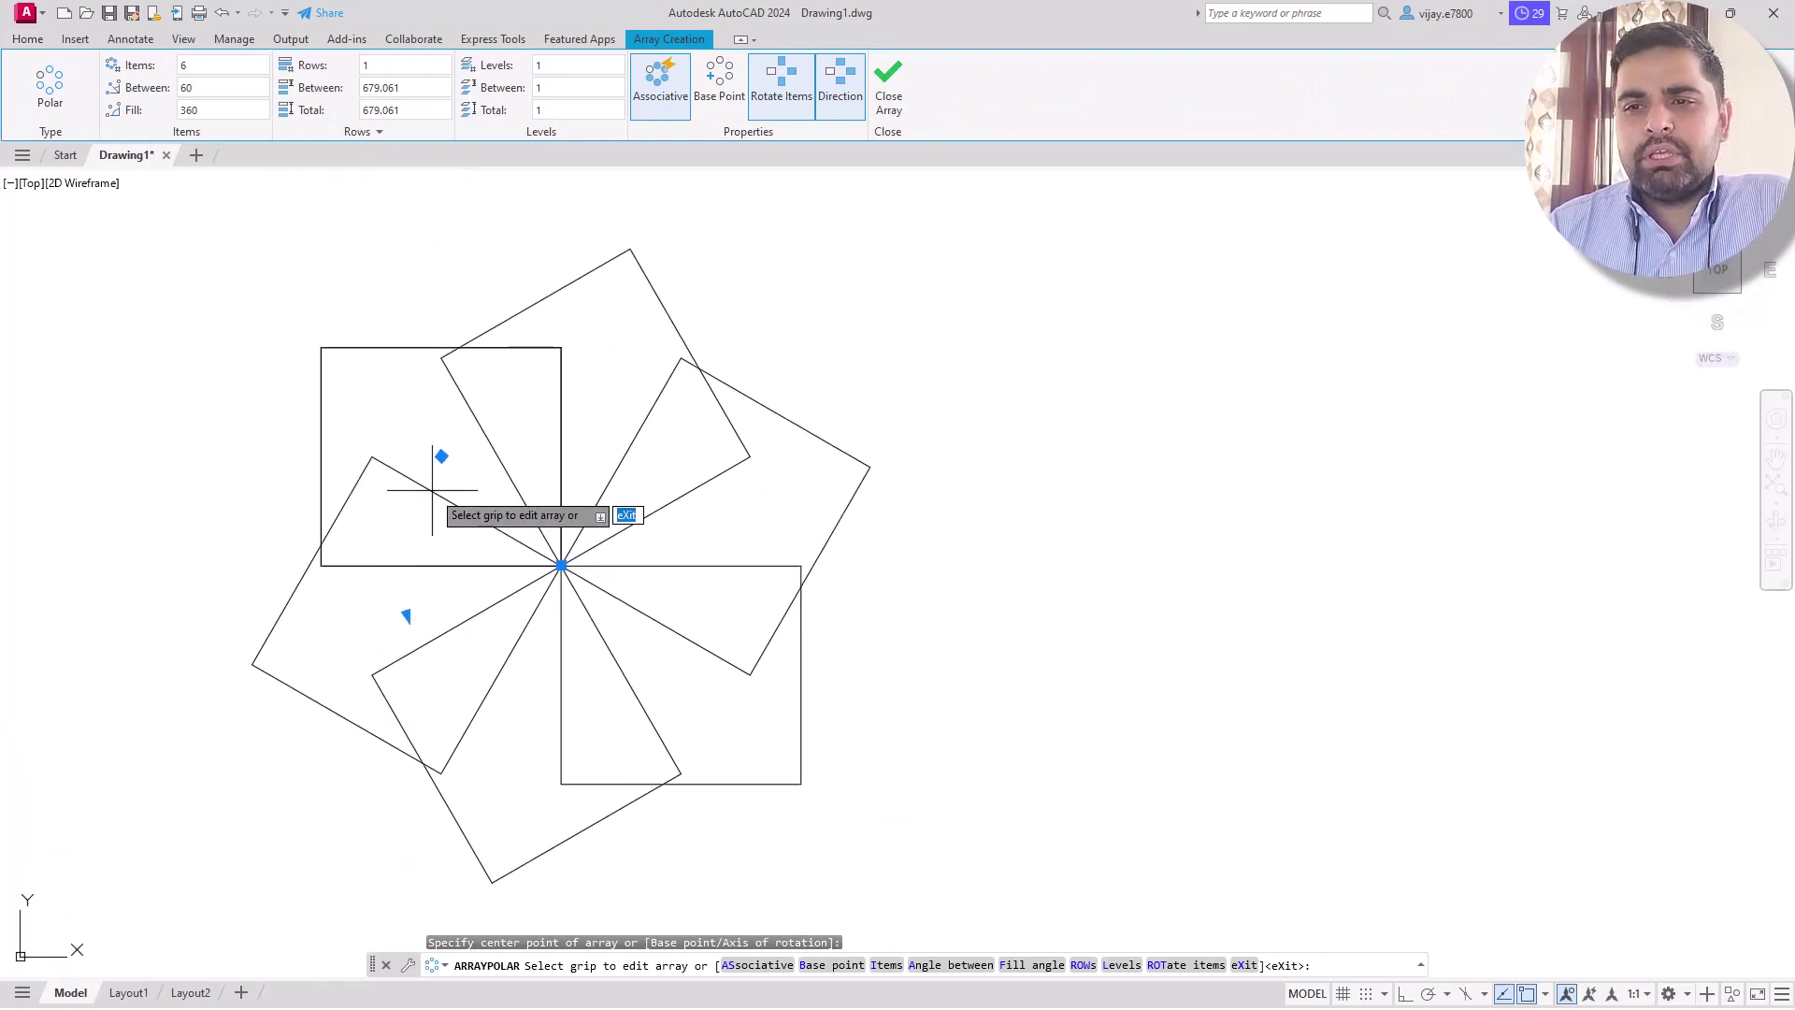
click(178, 73)
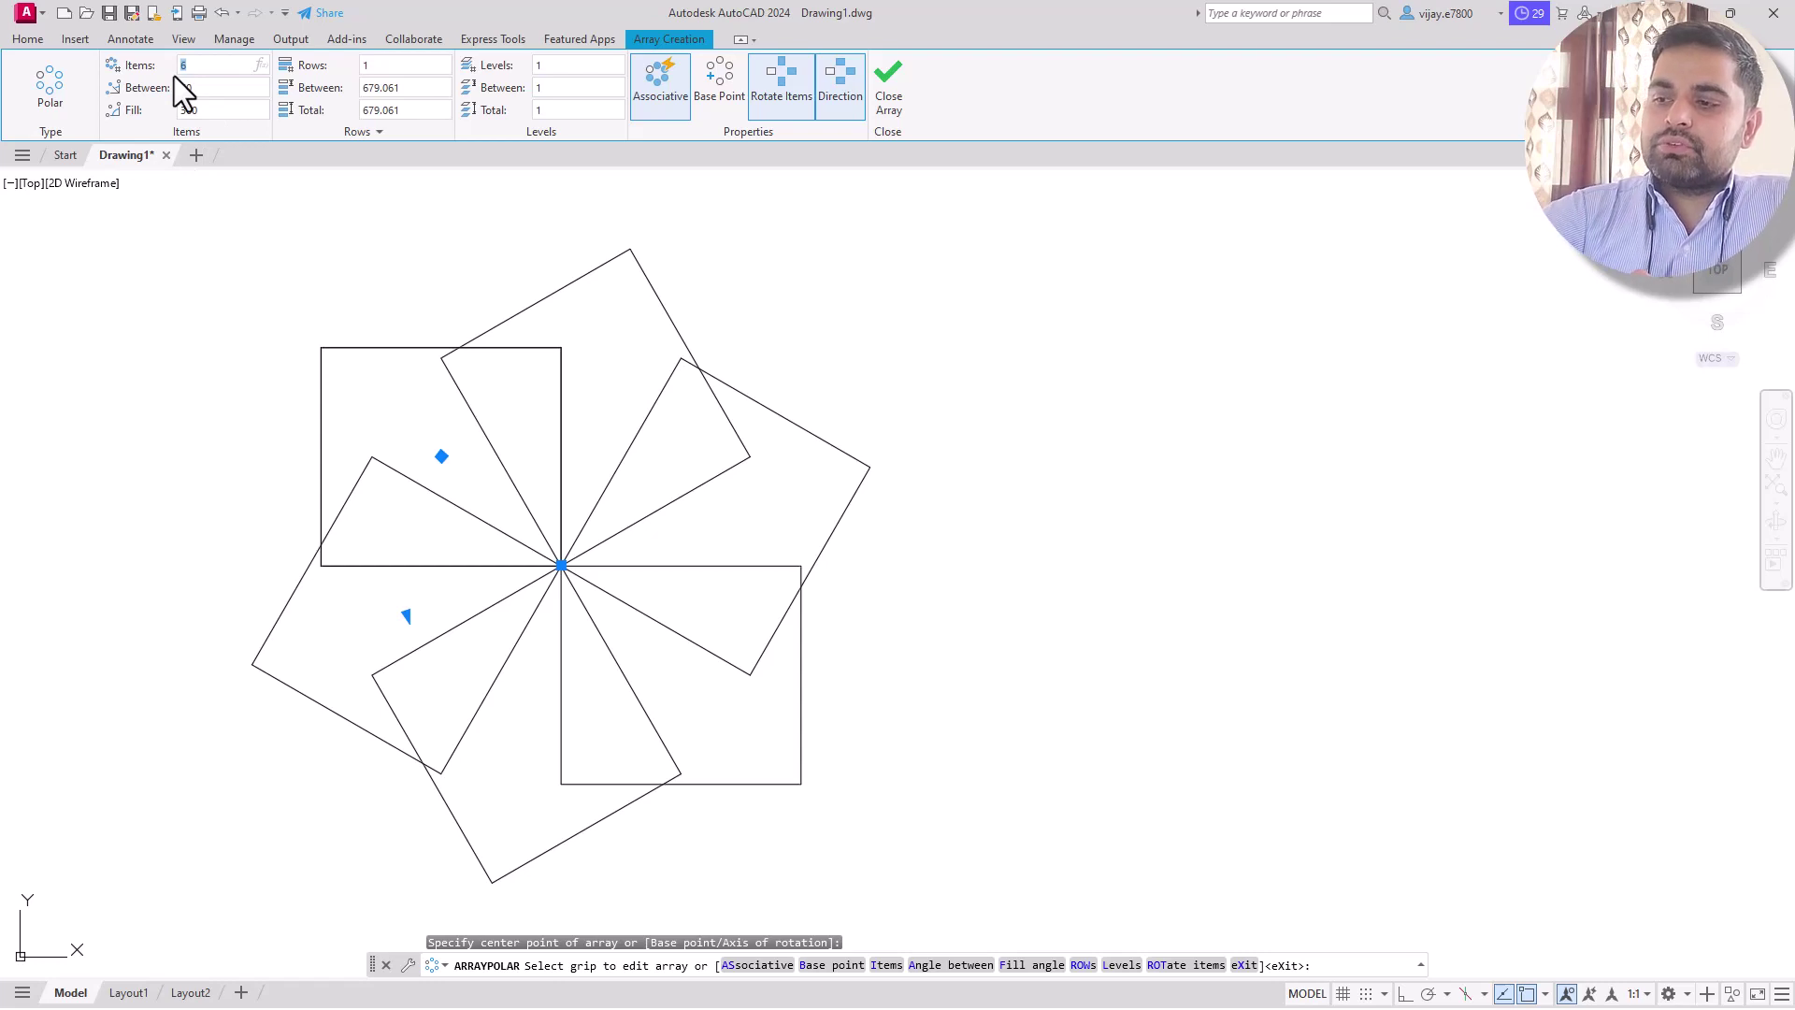
key(Return)
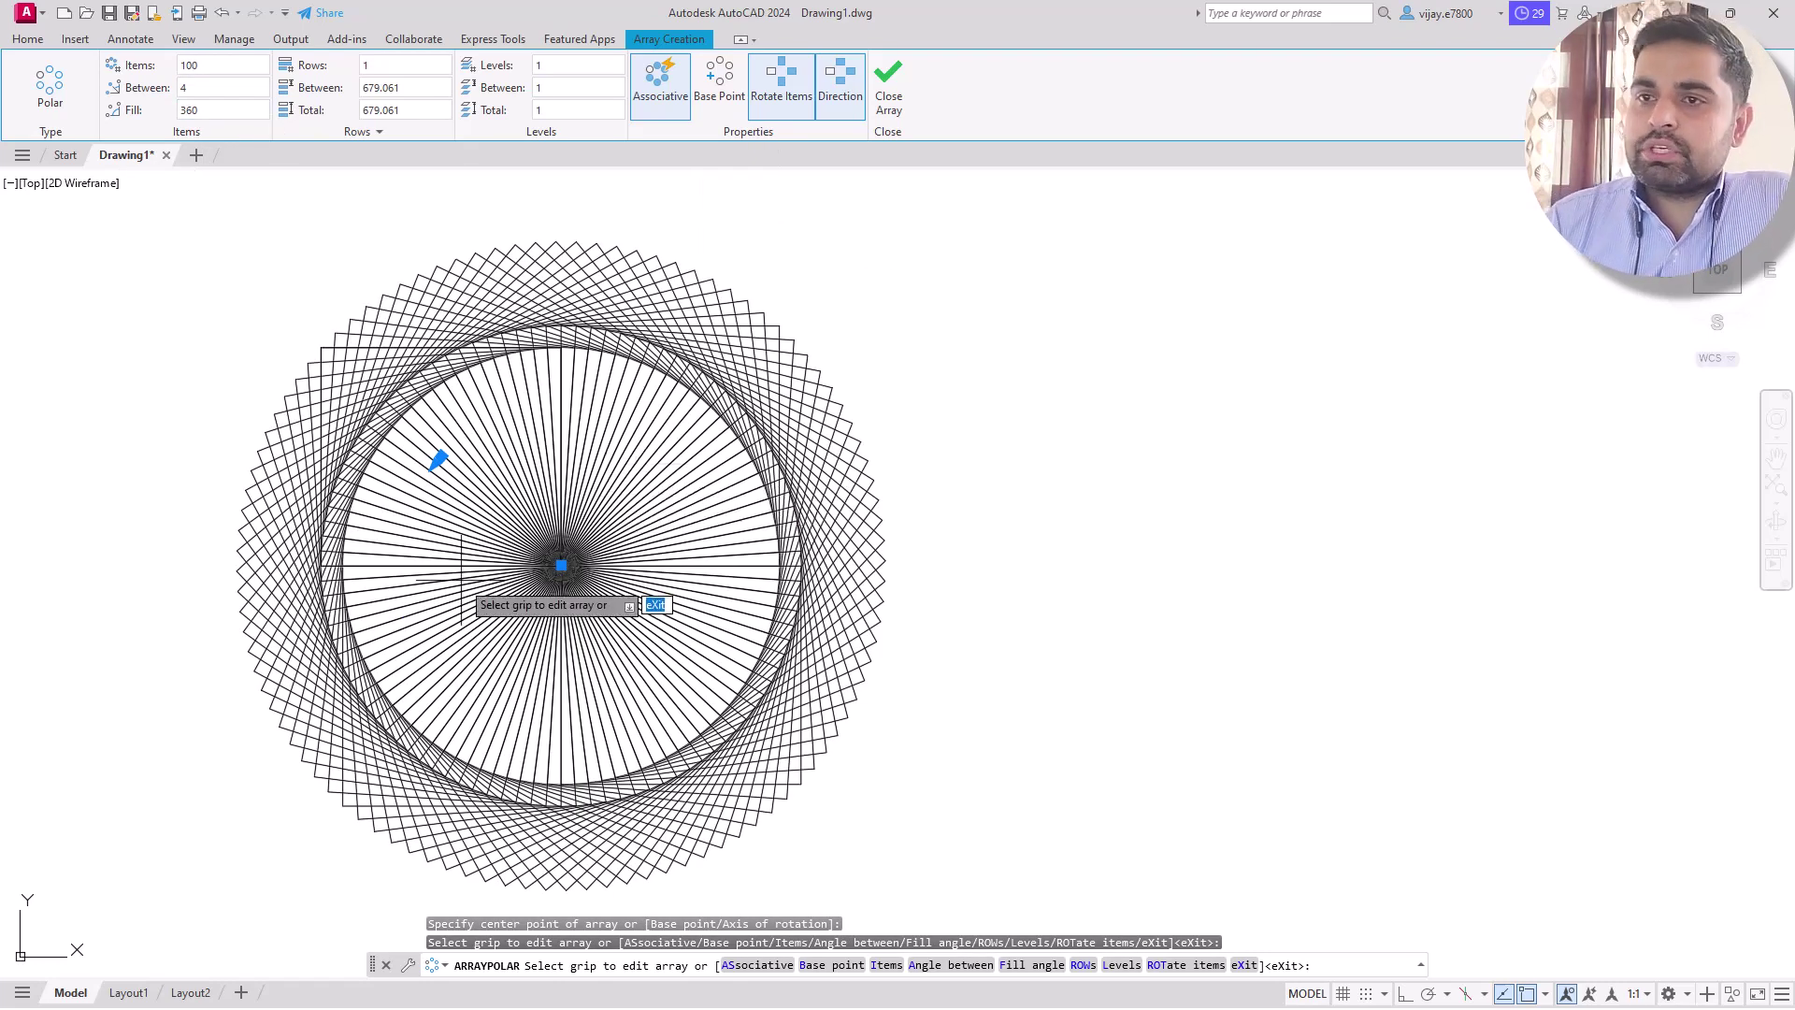
scroll(467, 566, down, 1)
scroll(697, 559, up, 1)
drag(698, 560, 259, 561)
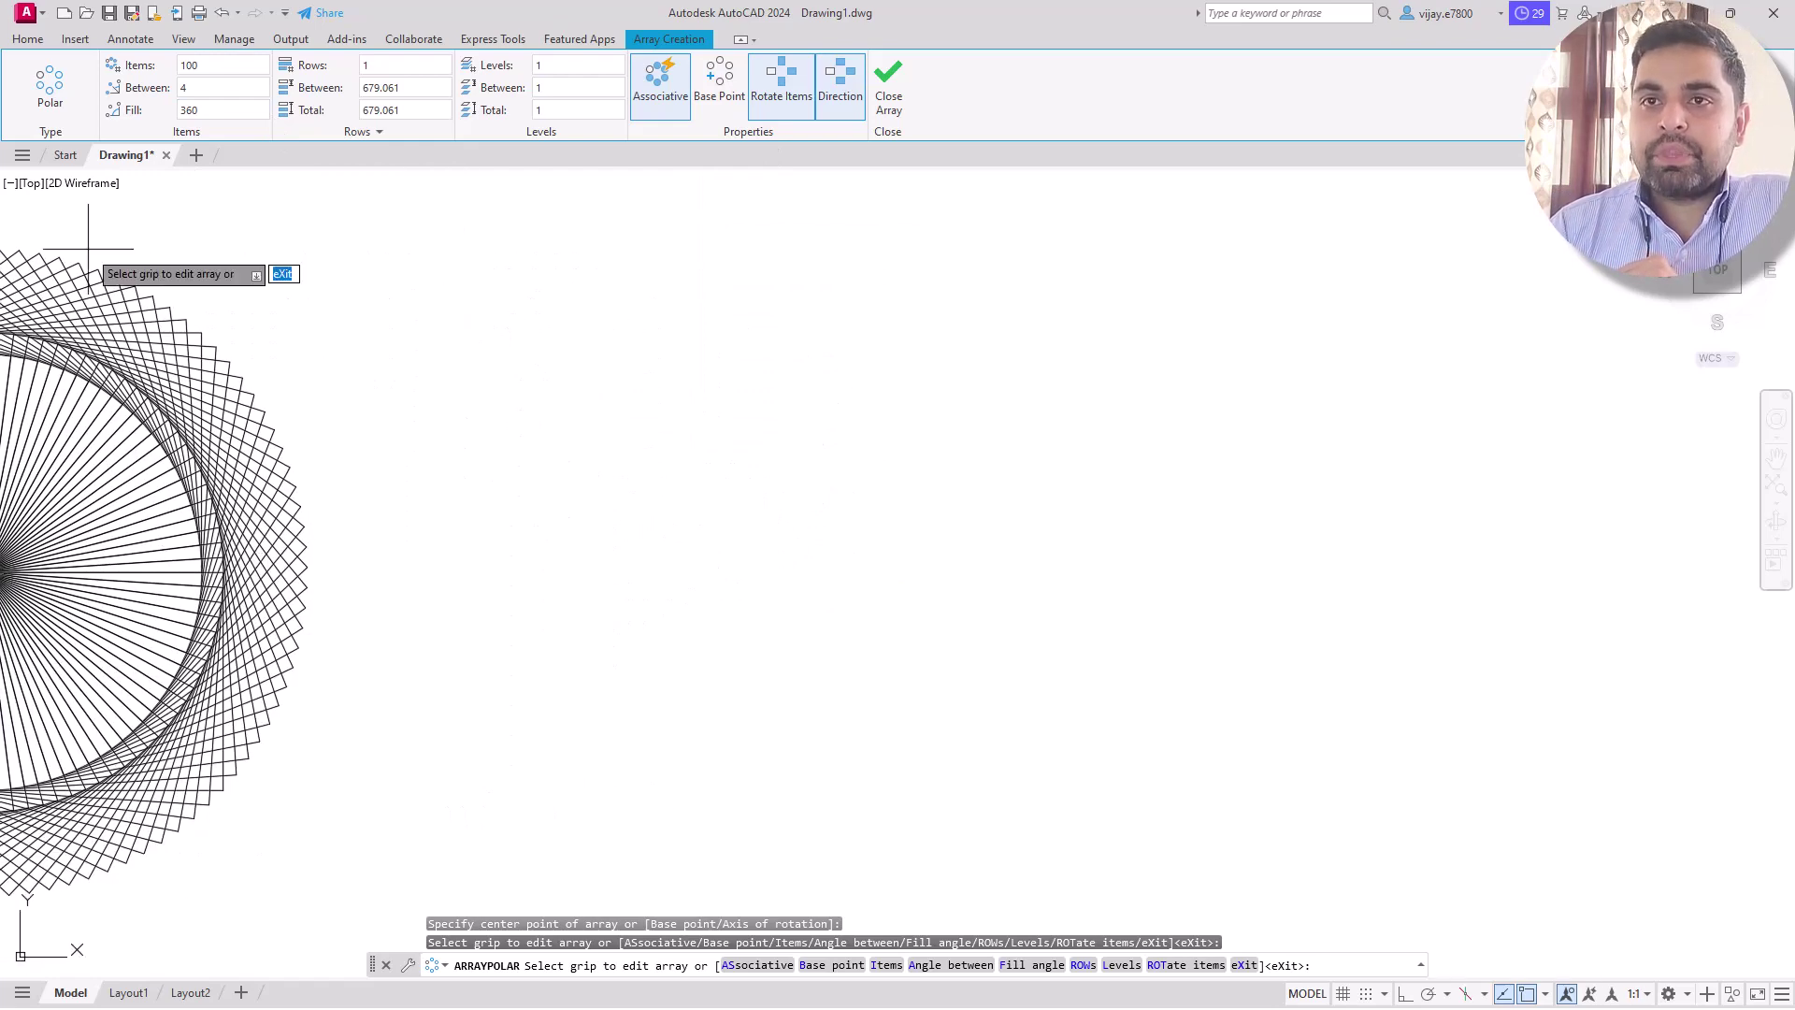
click(885, 85)
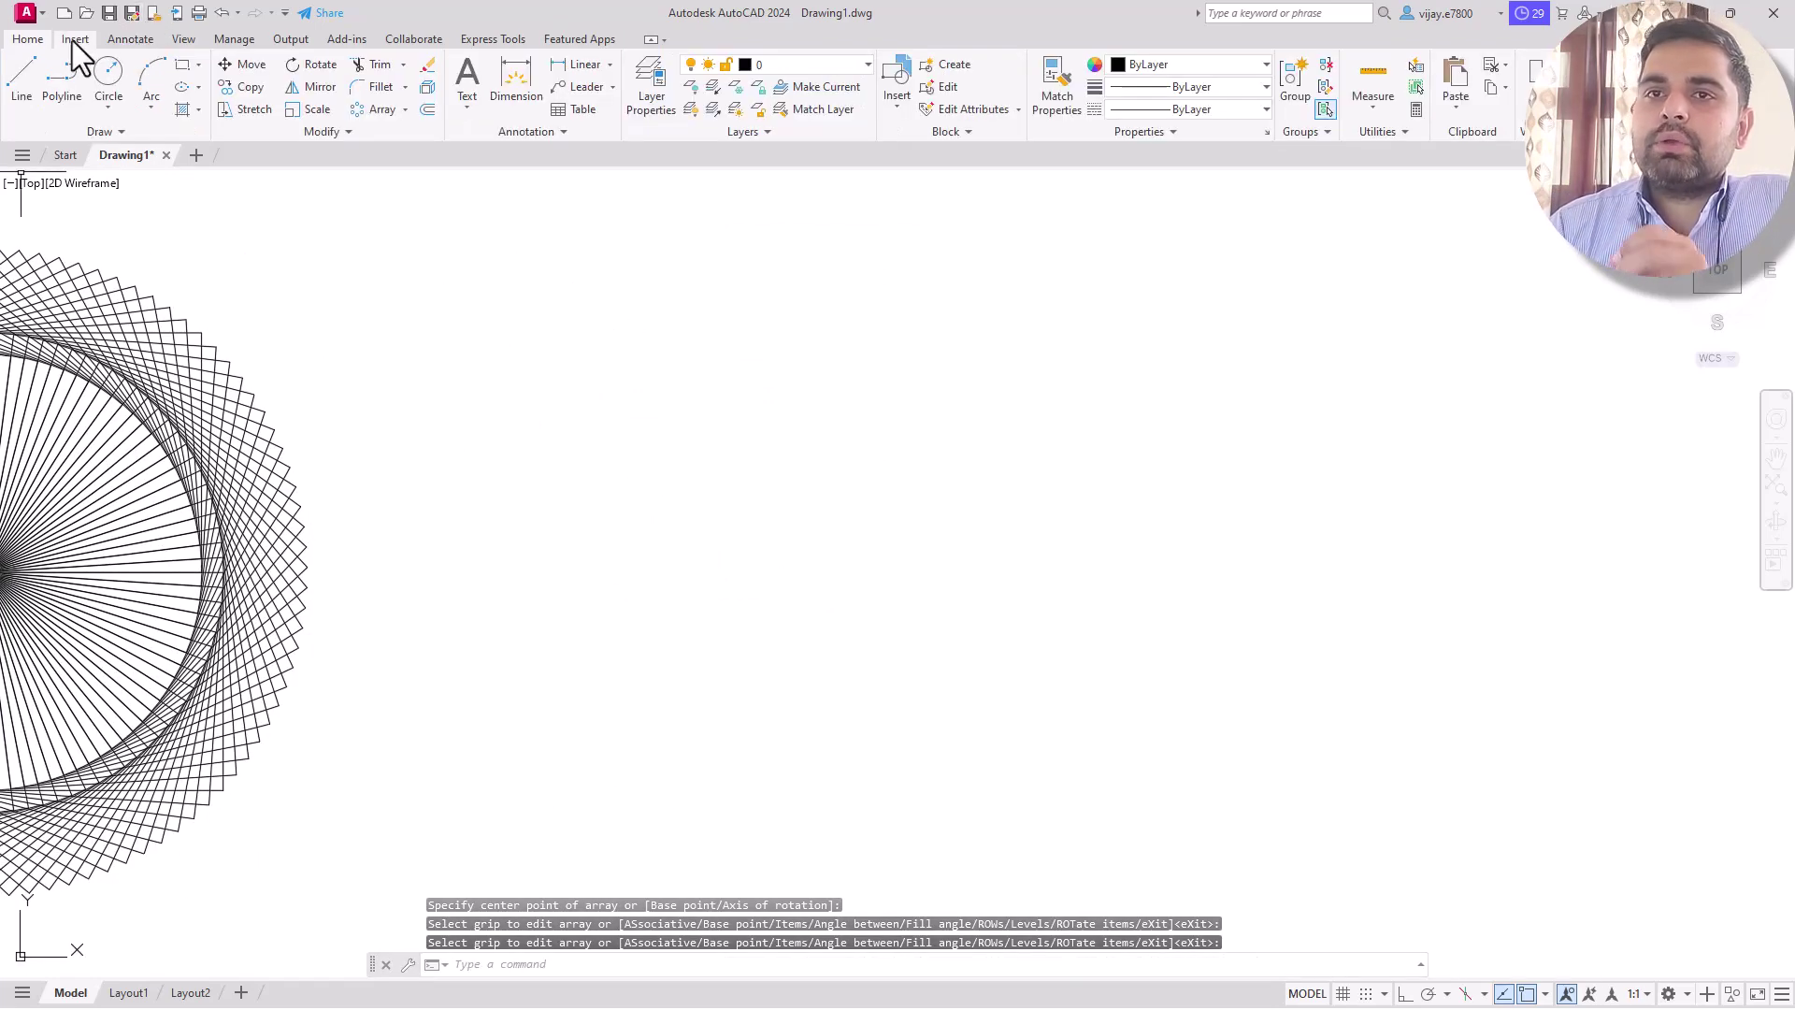
Start a polyline in the empty area beside the rectangle array and draw five straight zigzag segments
click(63, 73)
scroll(1402, 546, down, 1)
middle_drag(1394, 545, 565, 580)
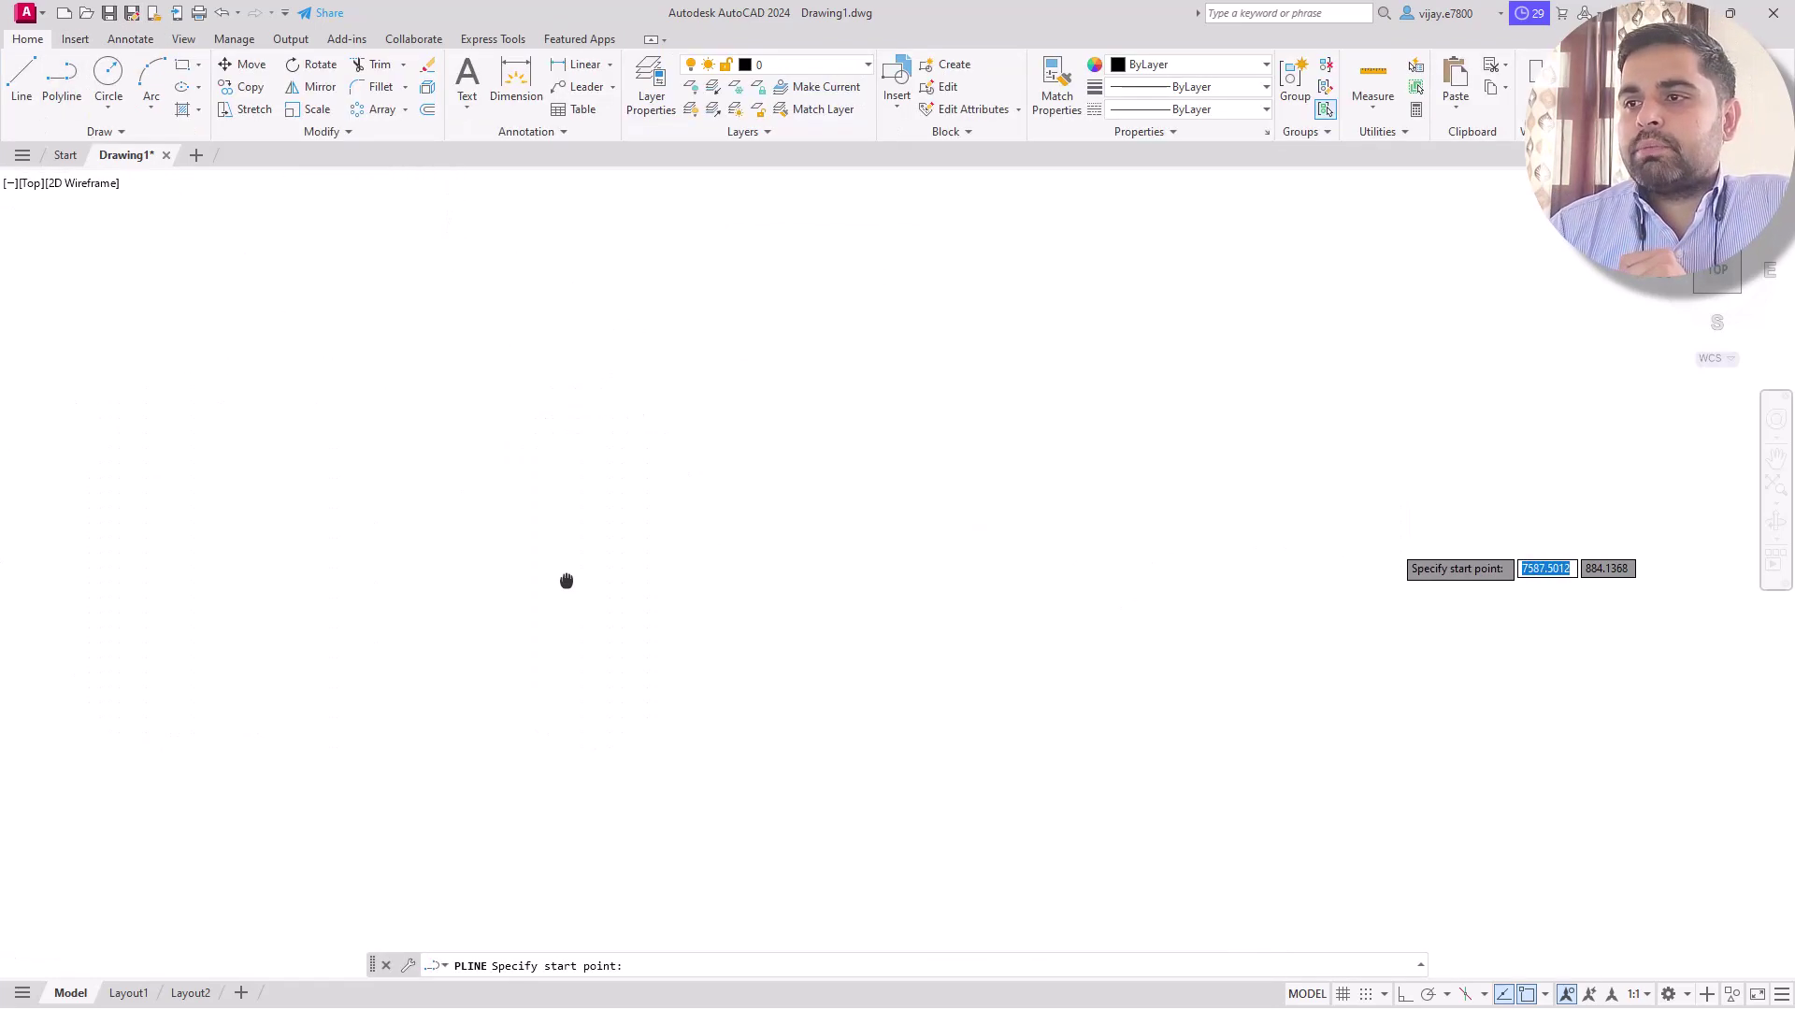
click(695, 588)
click(852, 424)
click(887, 599)
click(955, 458)
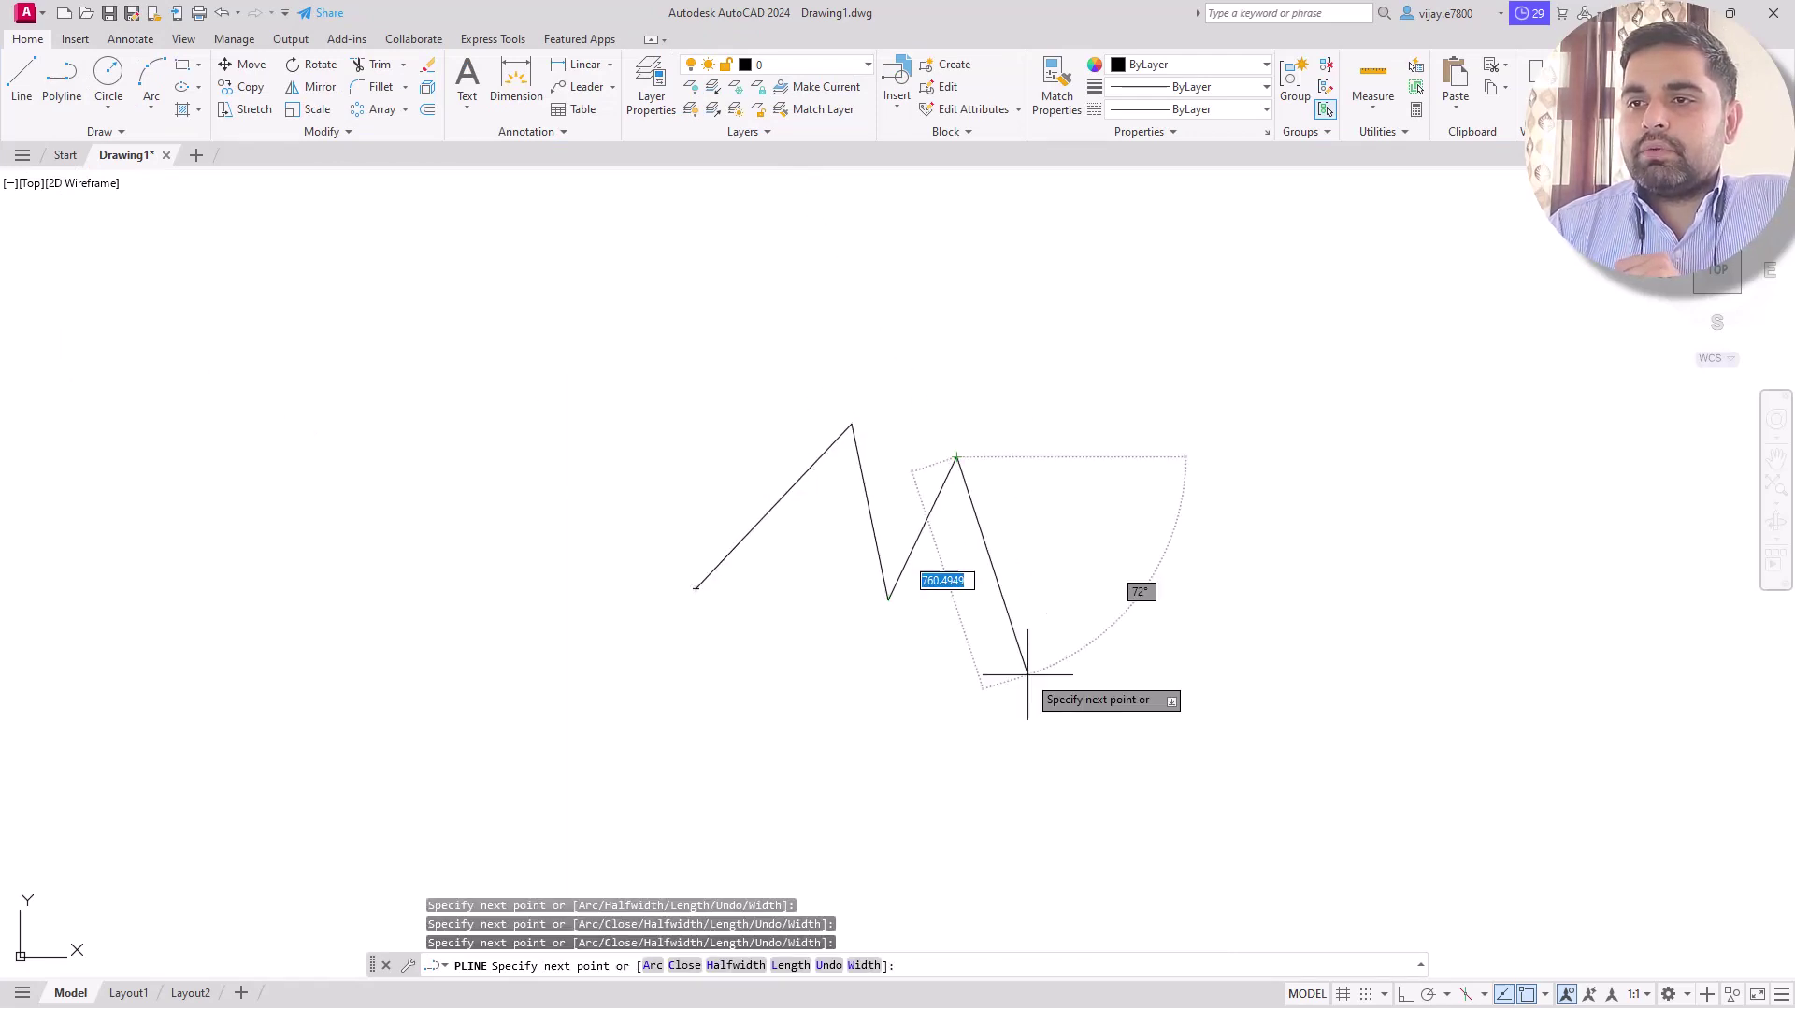
click(1028, 673)
click(1080, 447)
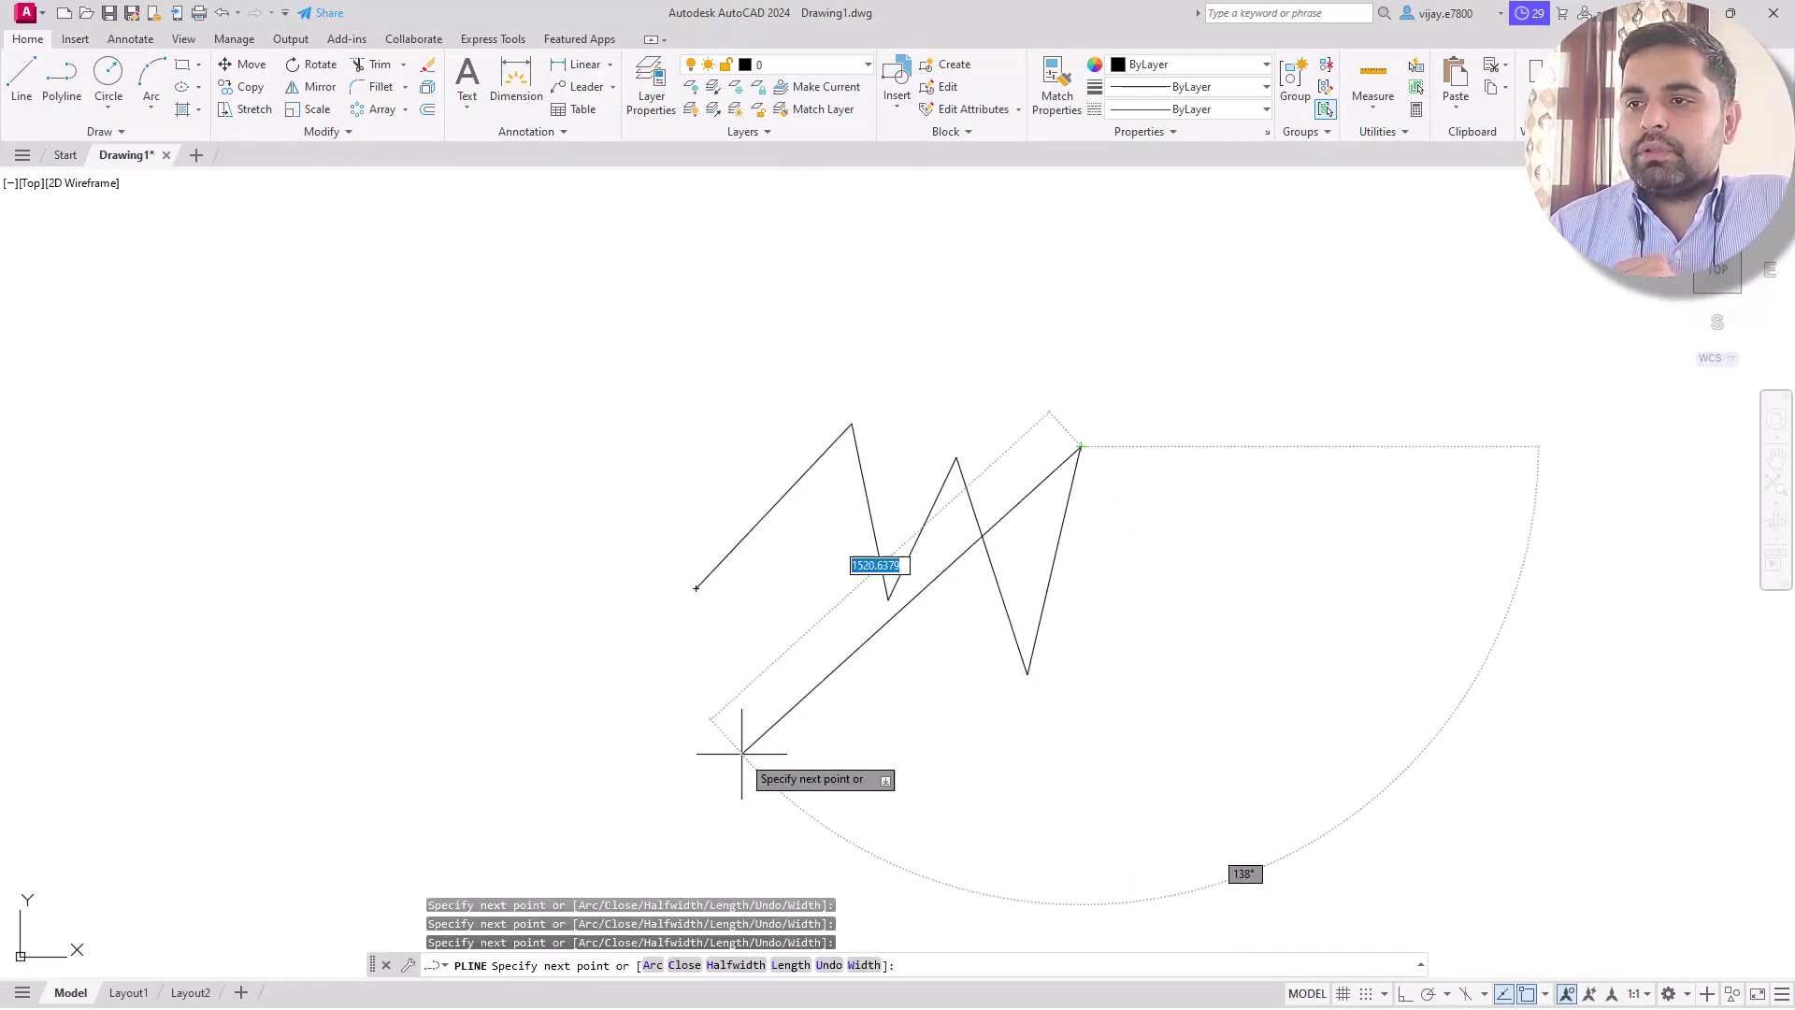
Continue the polyline with two curved arc segments in an S shape and end it
click(652, 965)
click(1185, 456)
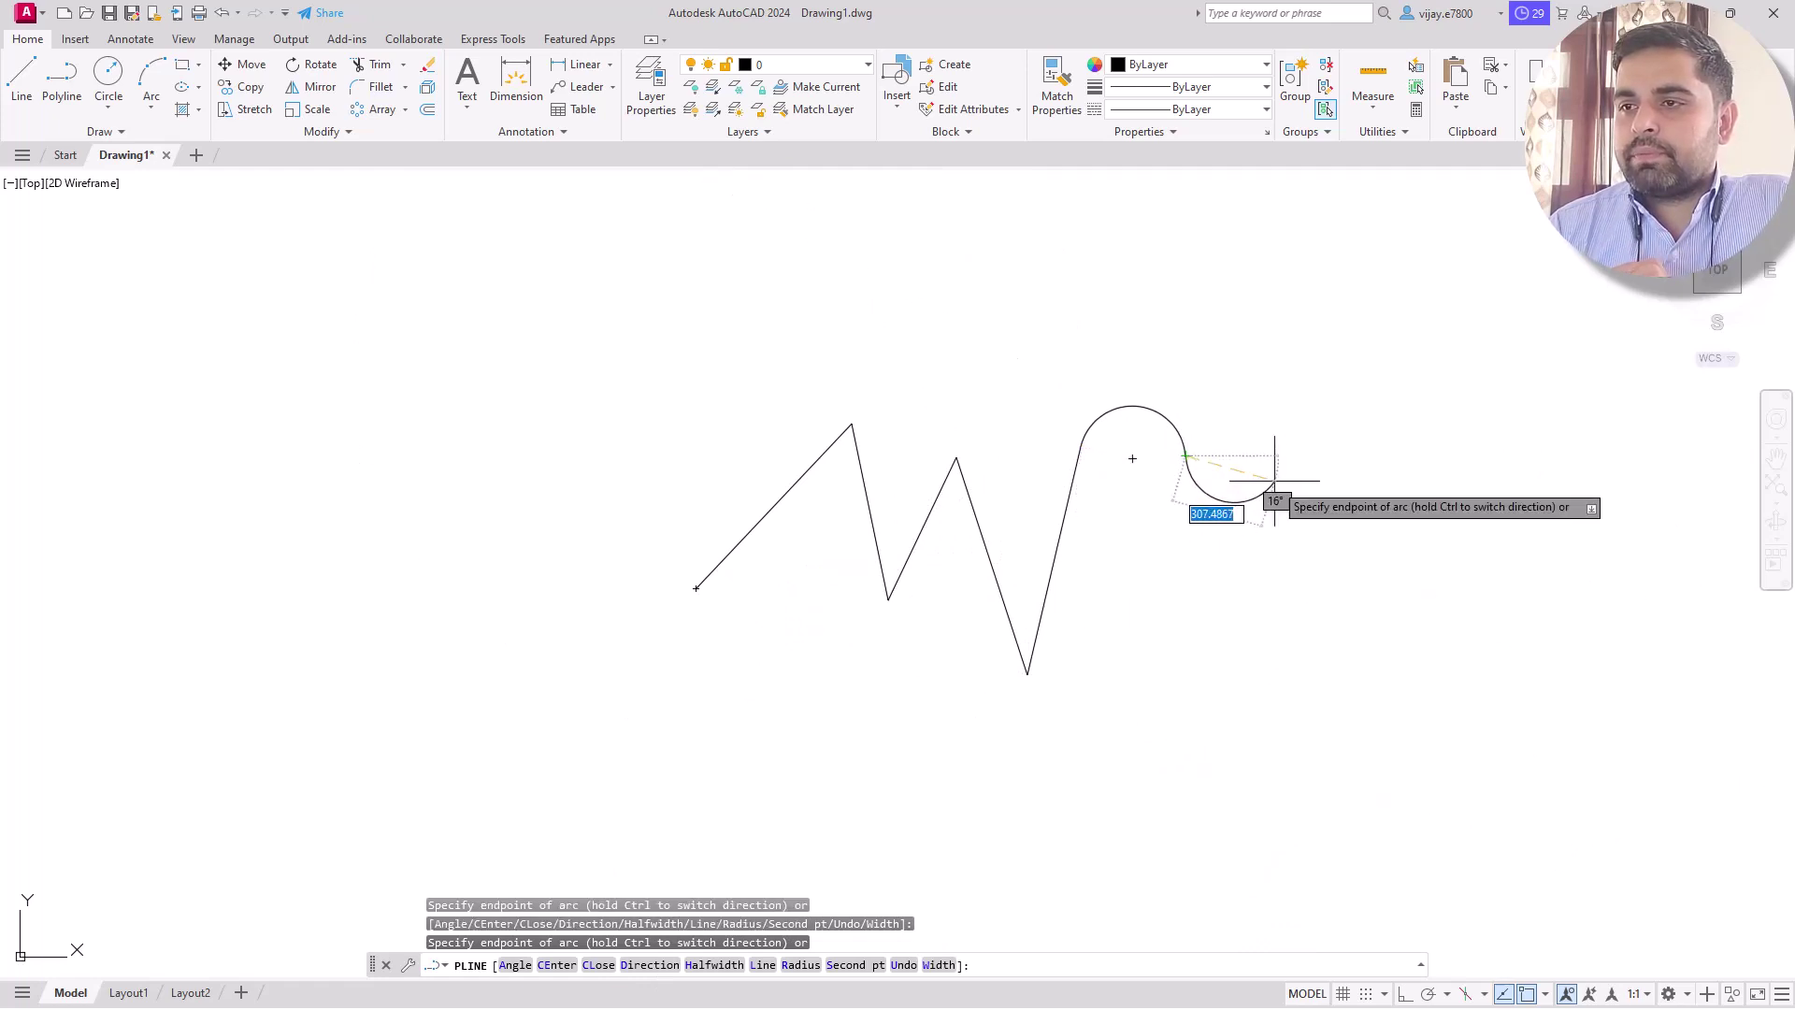
click(1244, 409)
right_click(1296, 548)
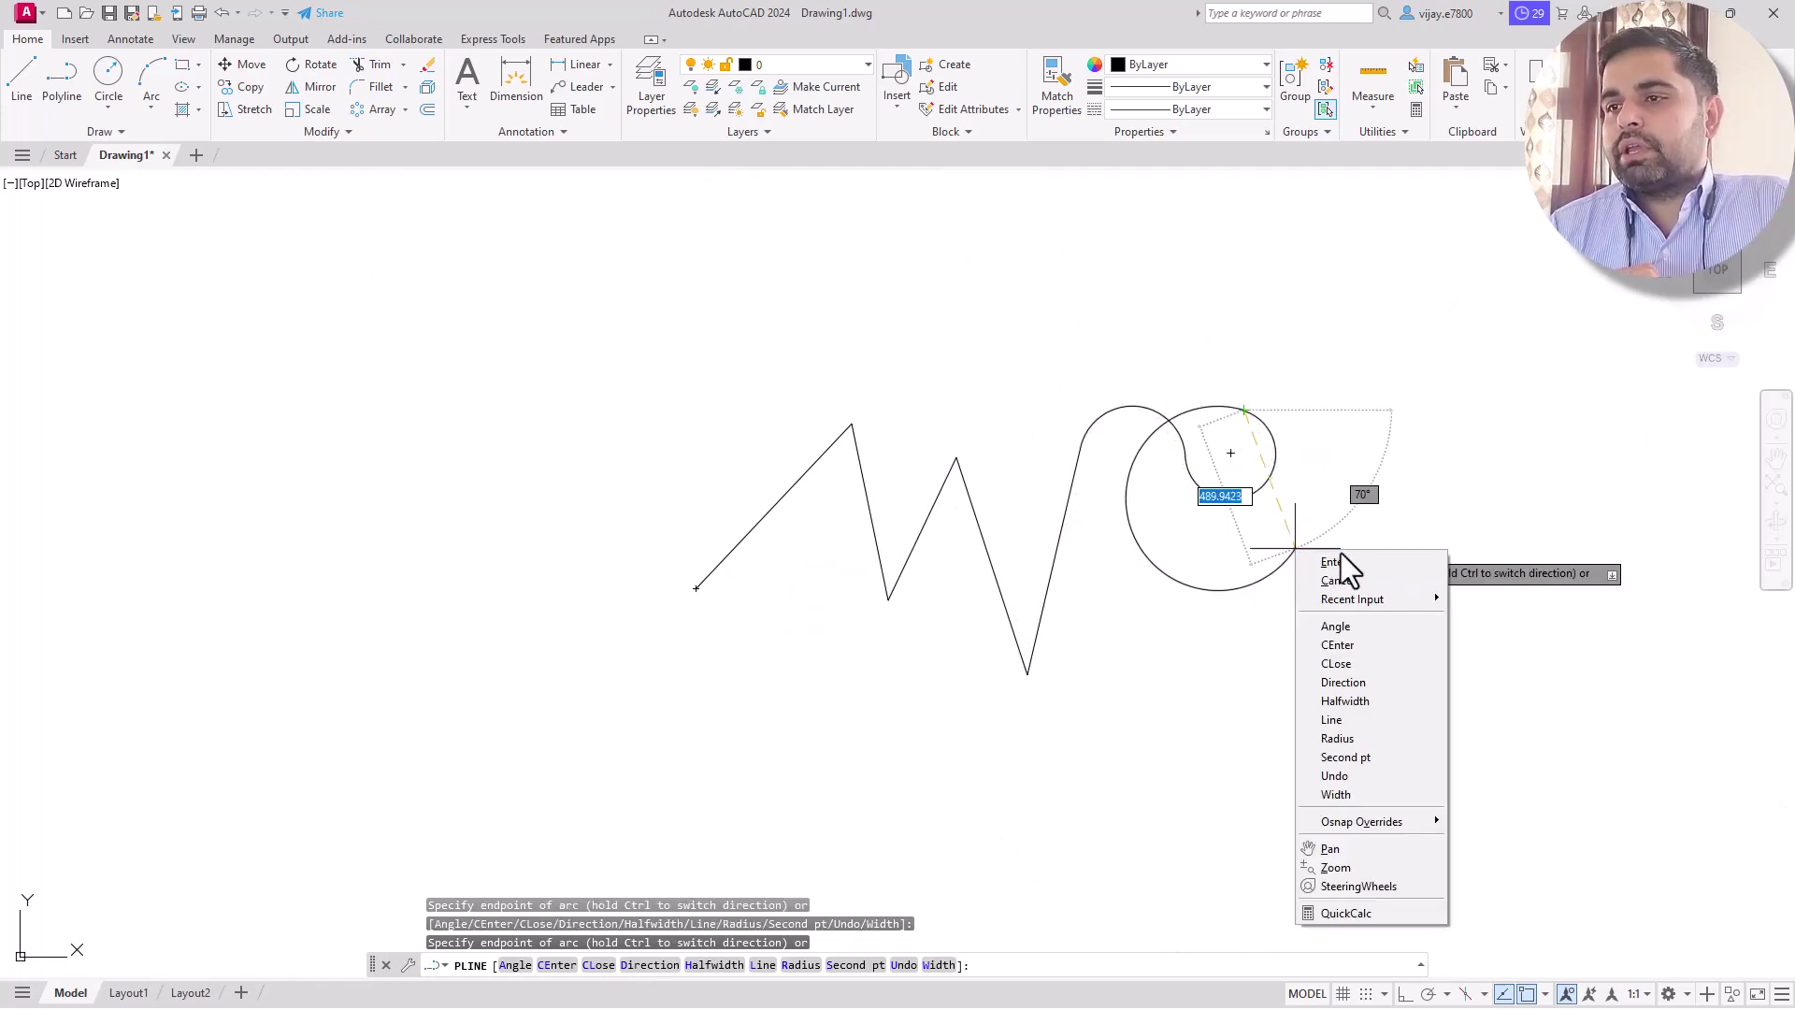
click(1340, 558)
Create a polar array of the zigzag polyline around its straight-segment start point
click(978, 609)
click(794, 417)
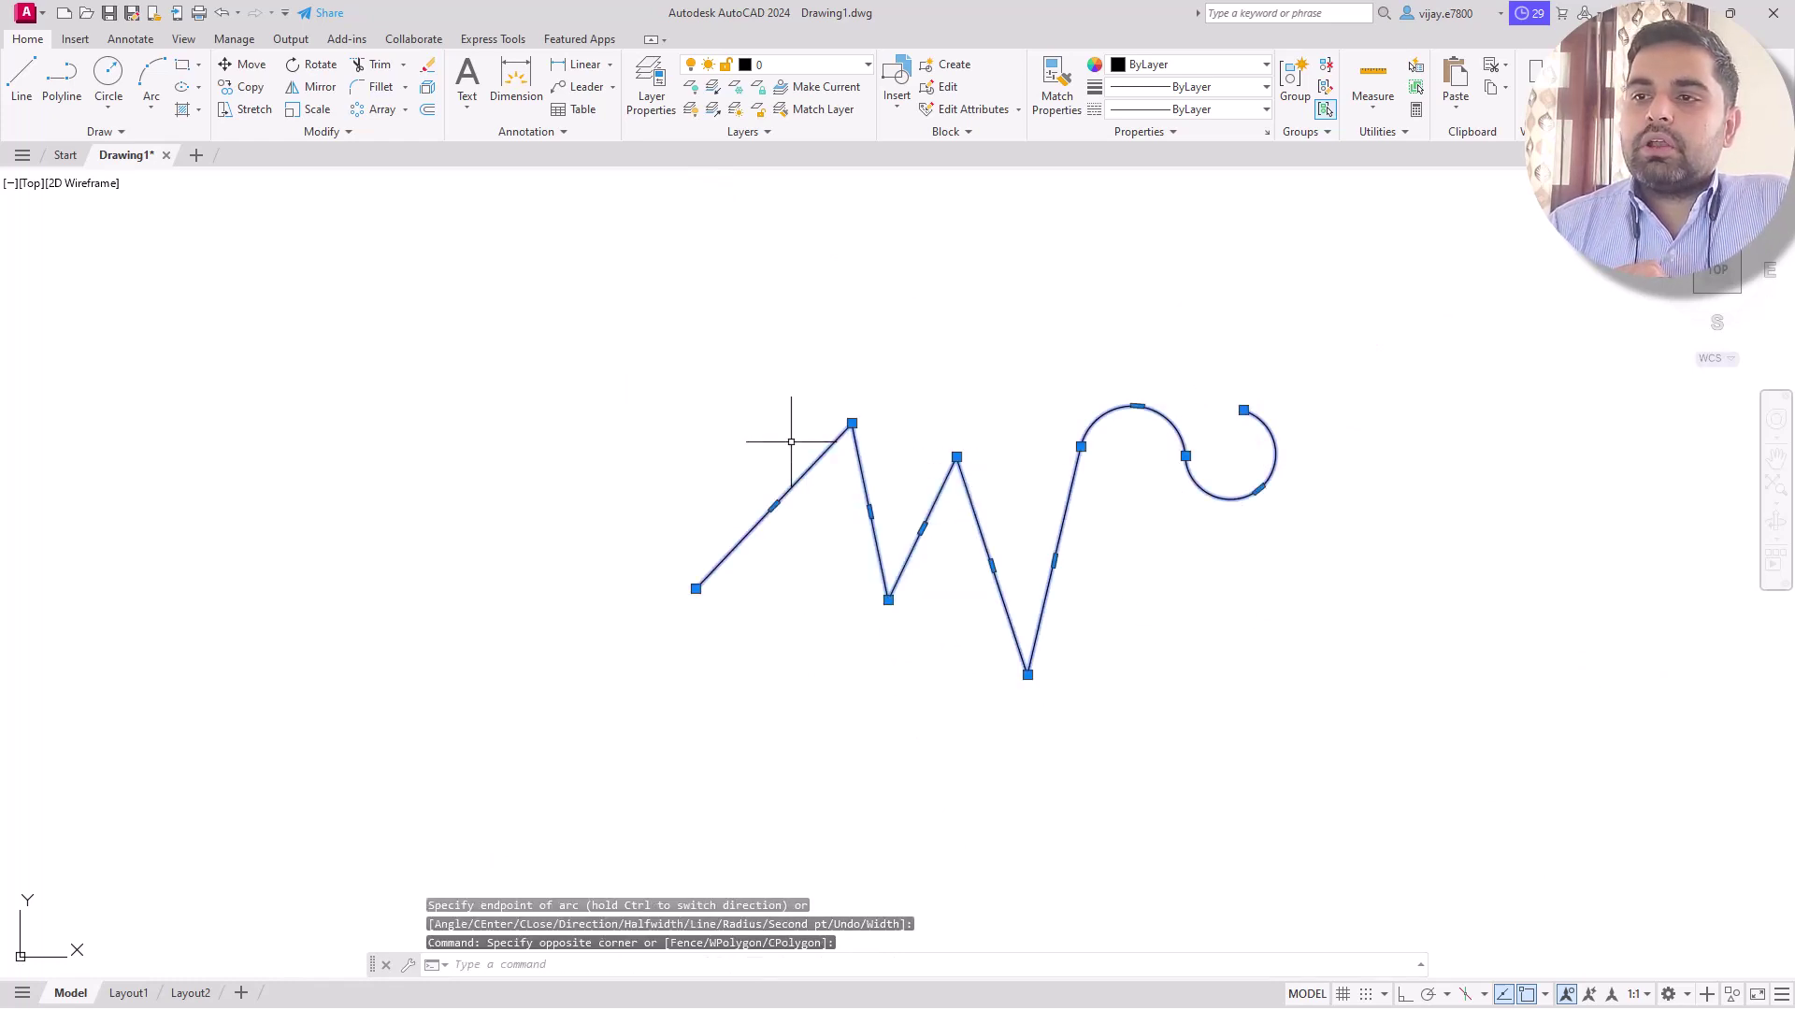
click(357, 110)
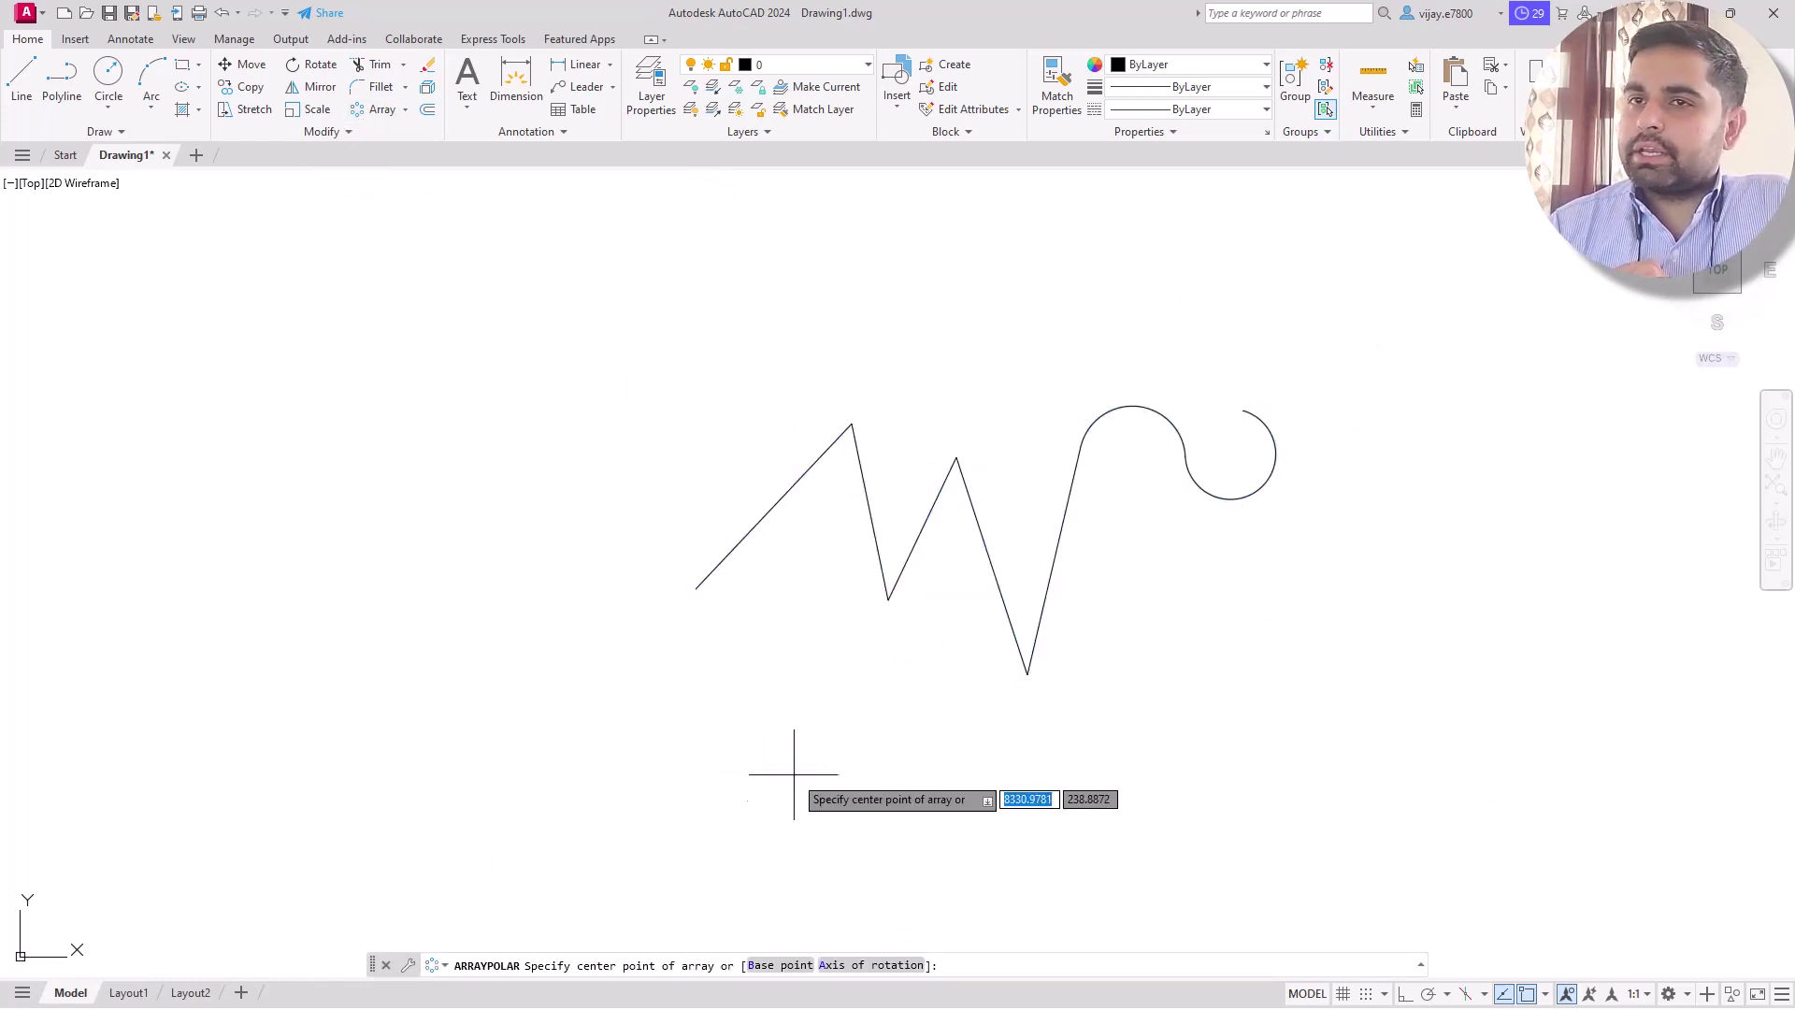
click(695, 588)
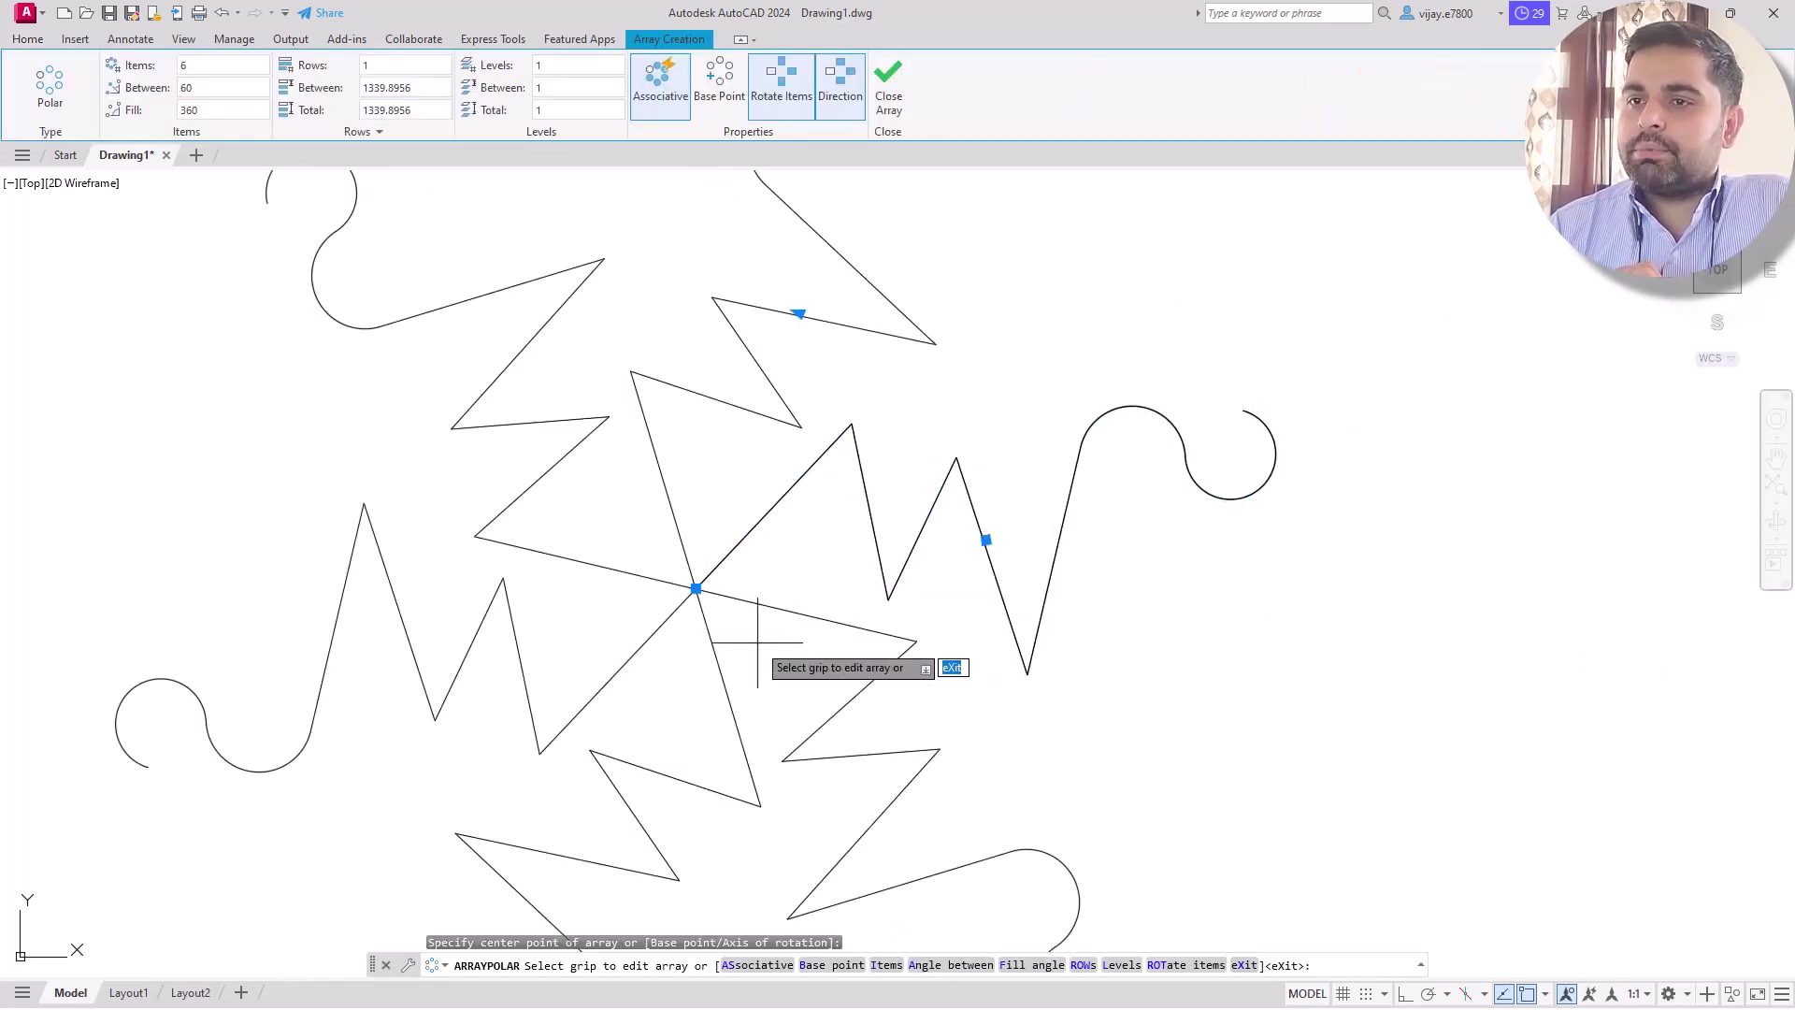
Set the polyline array's item count to 100
click(215, 68)
text(100)
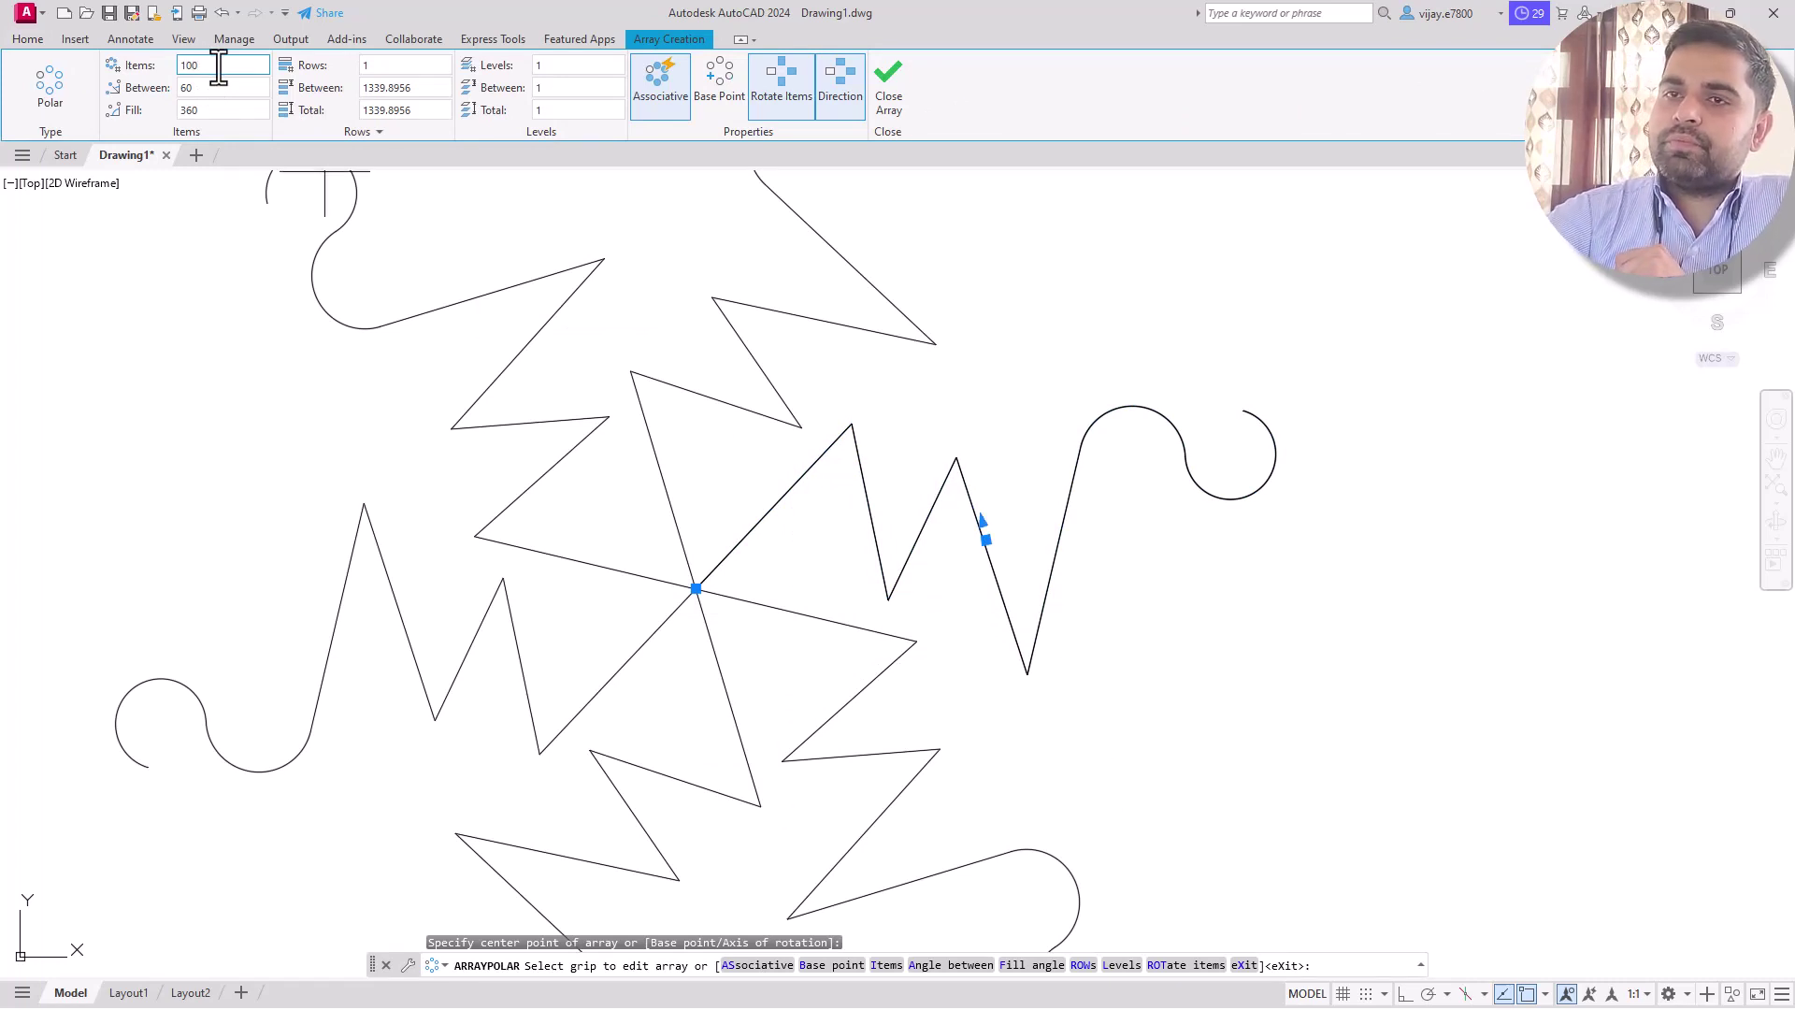
key(Return)
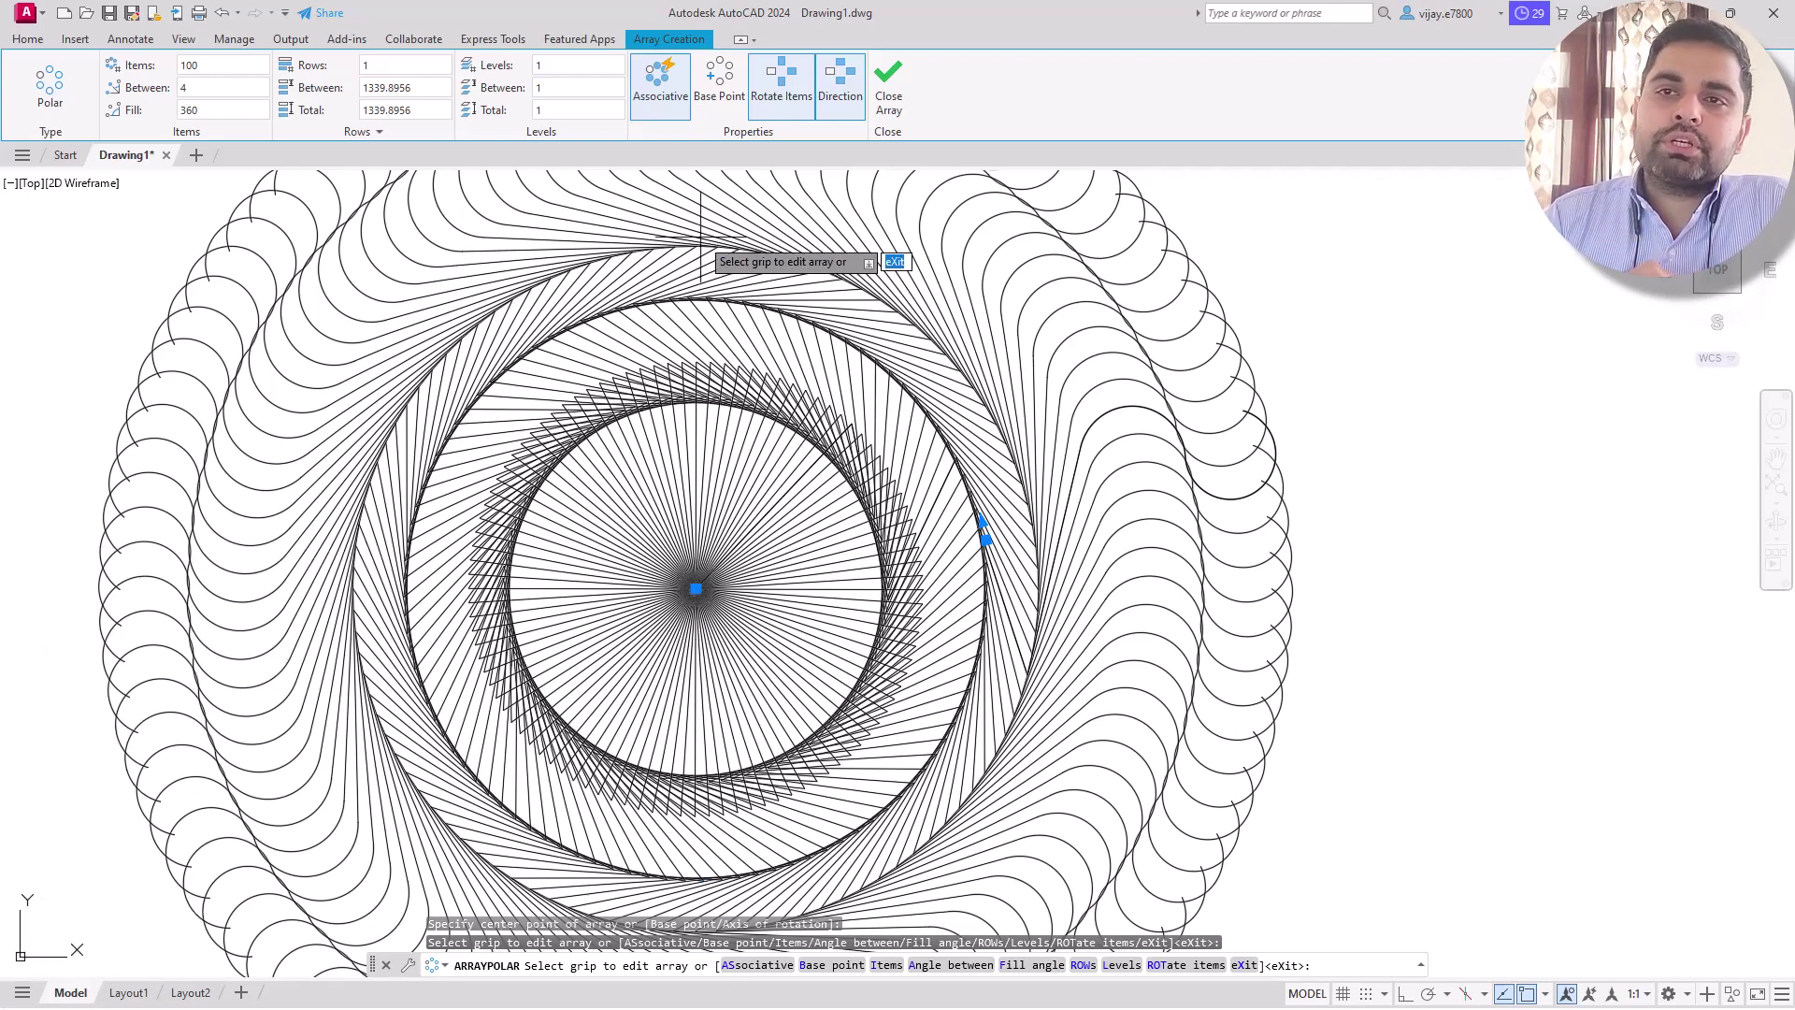
Finish the 100-item polar array of the zigzag polyline
click(883, 78)
scroll(42, 589, up, 4)
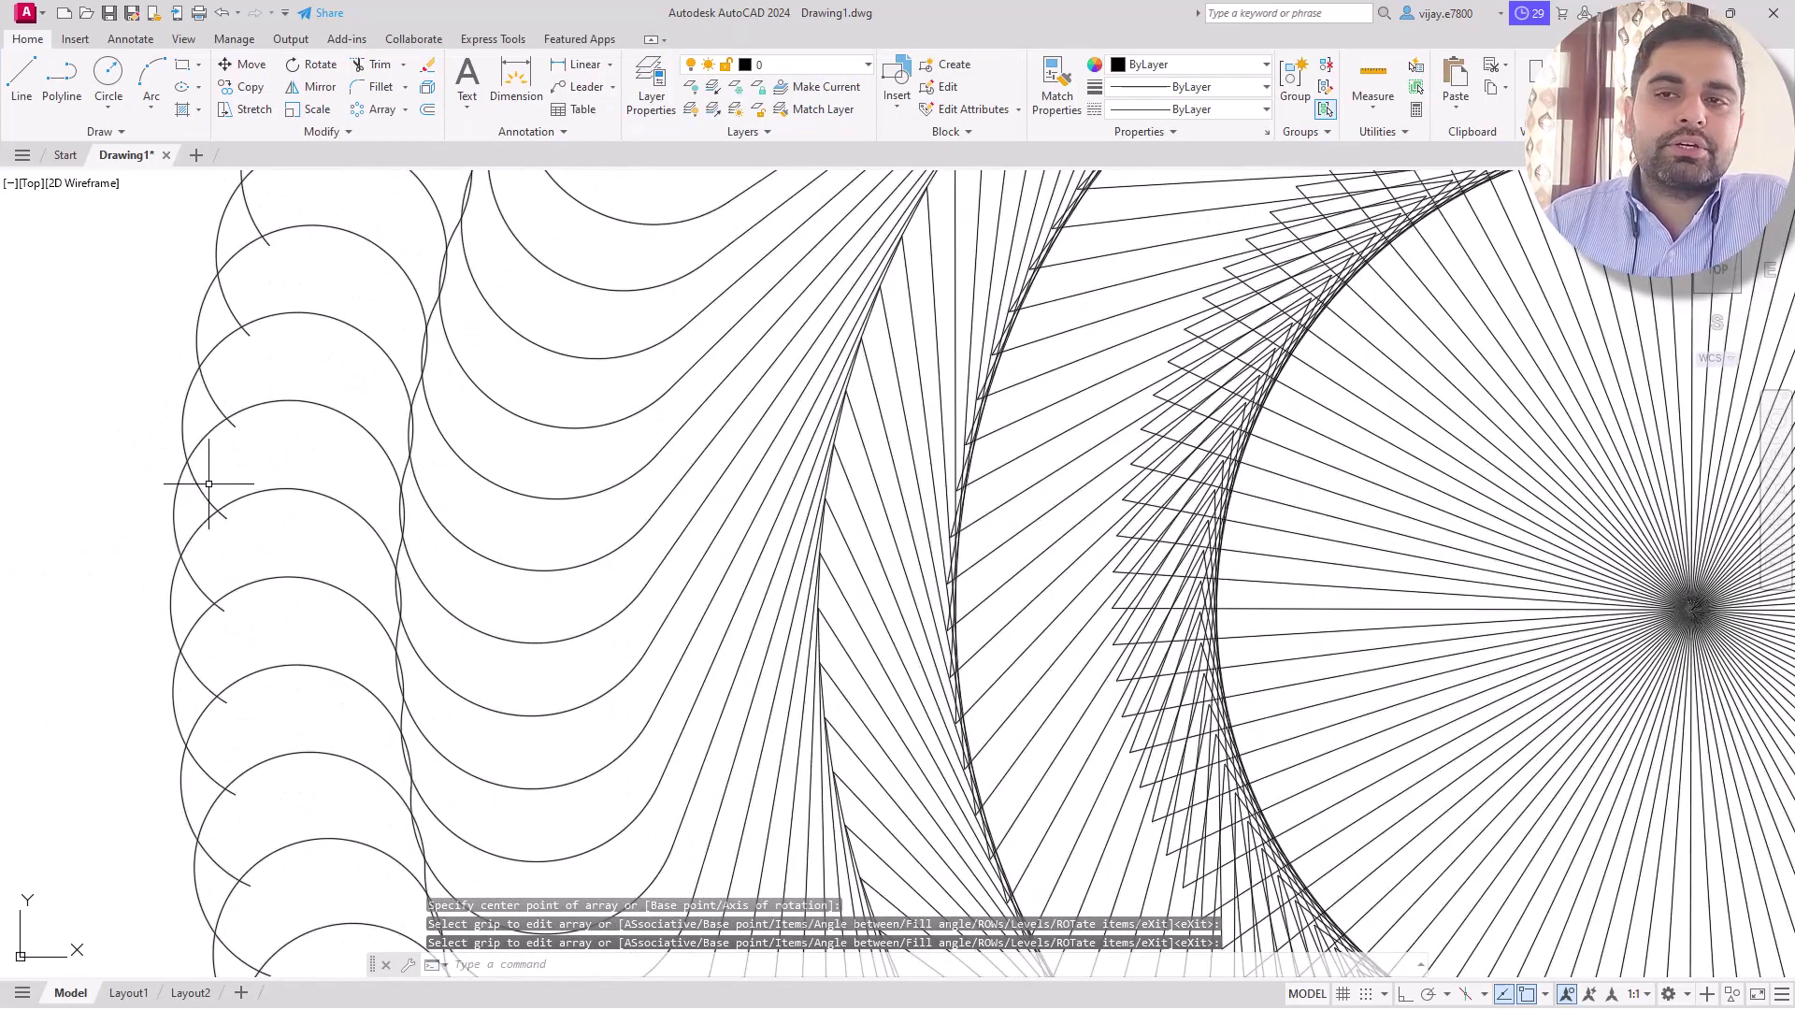
click(371, 65)
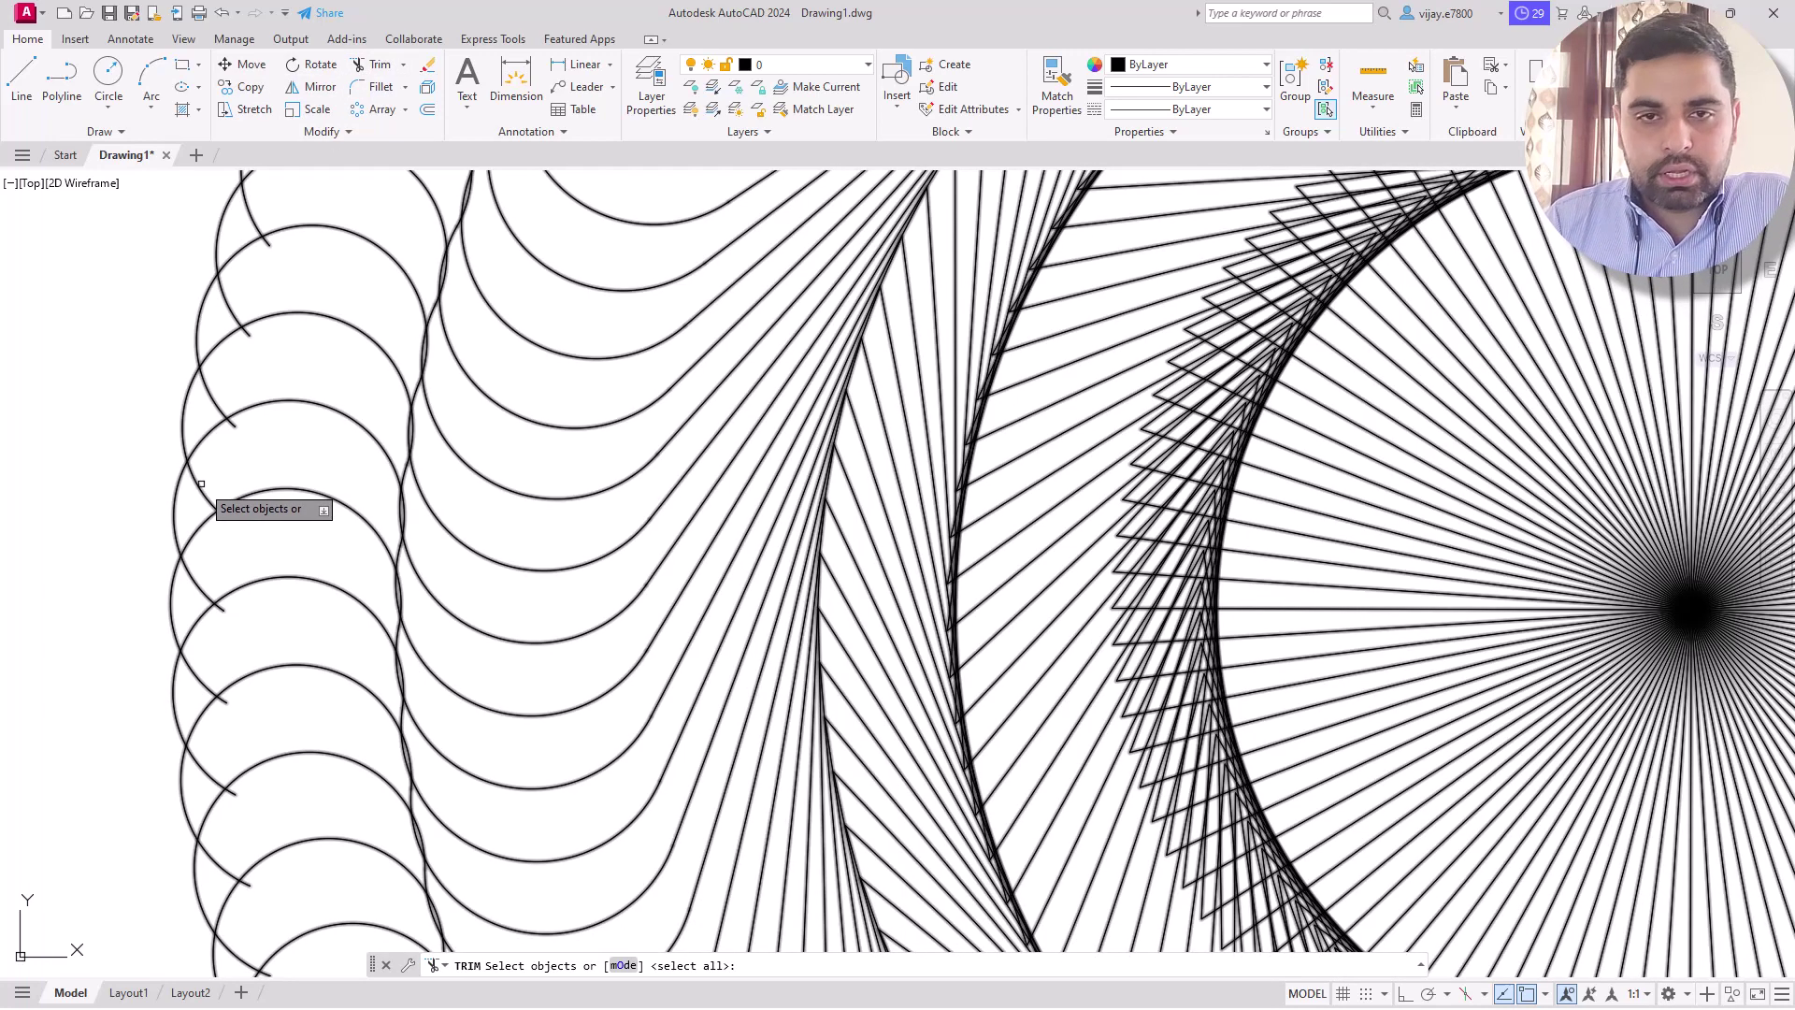
scroll(200, 484, down, 2)
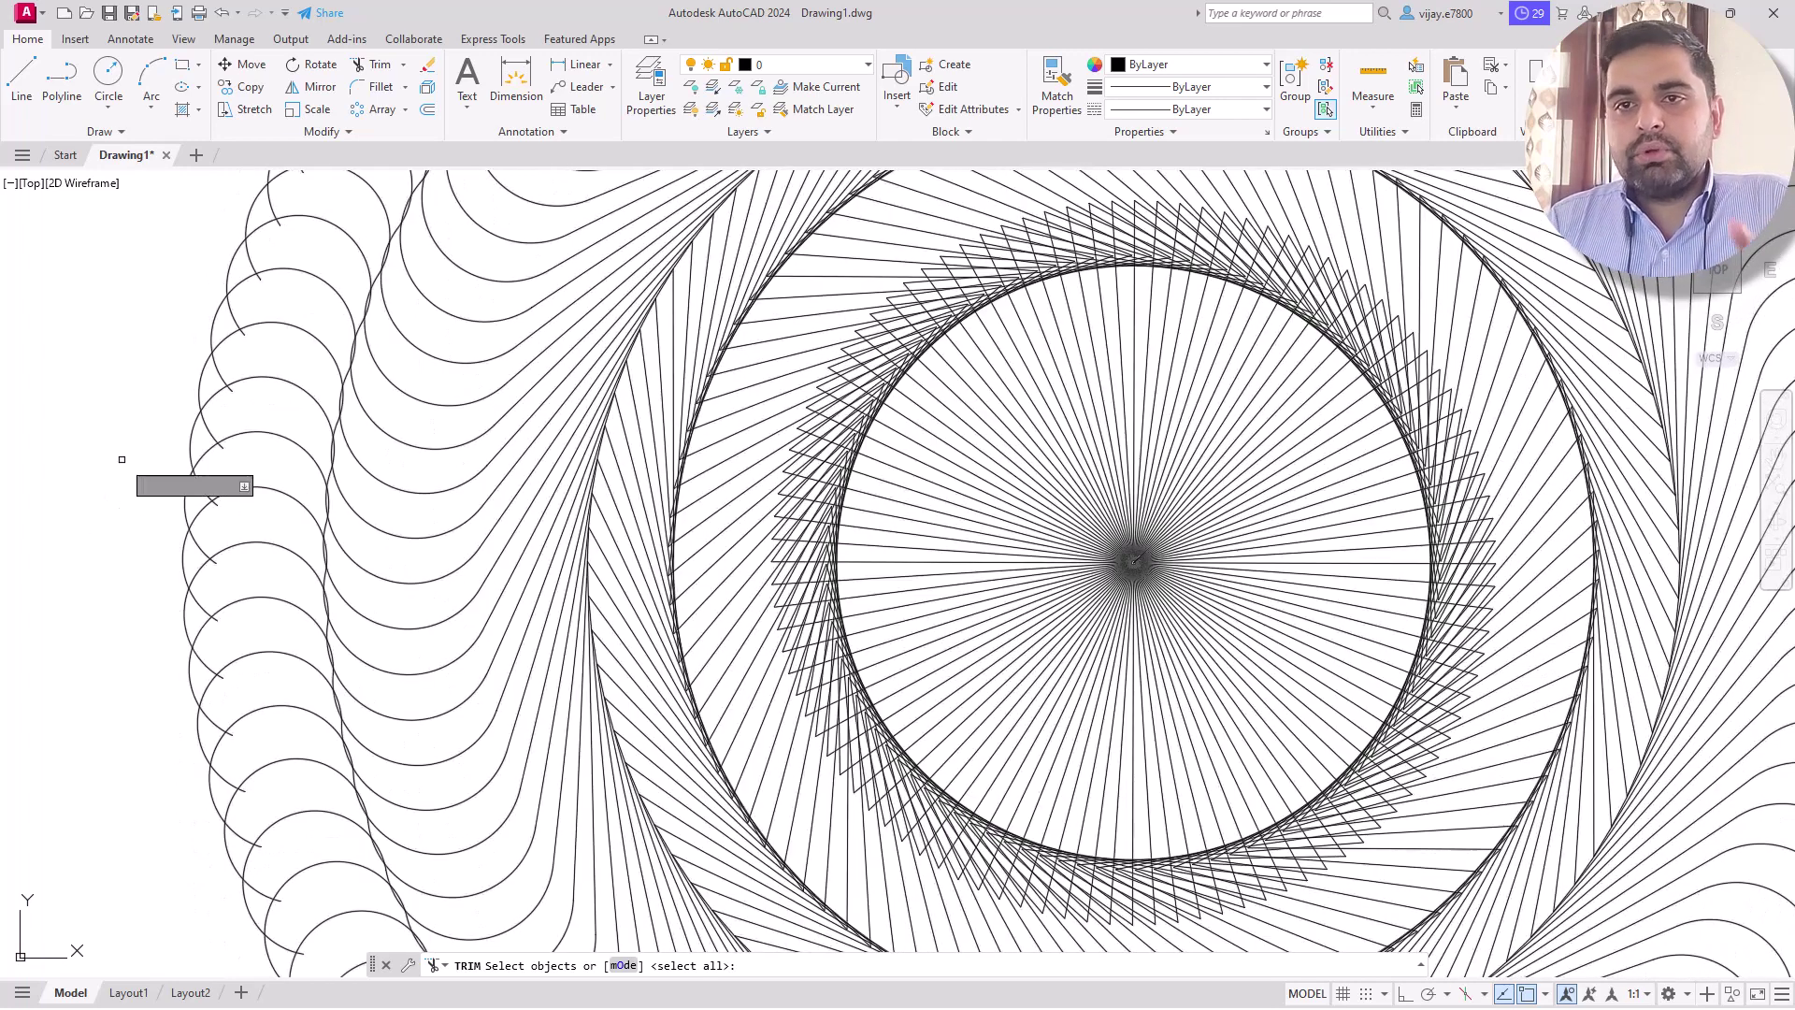
key(Escape)
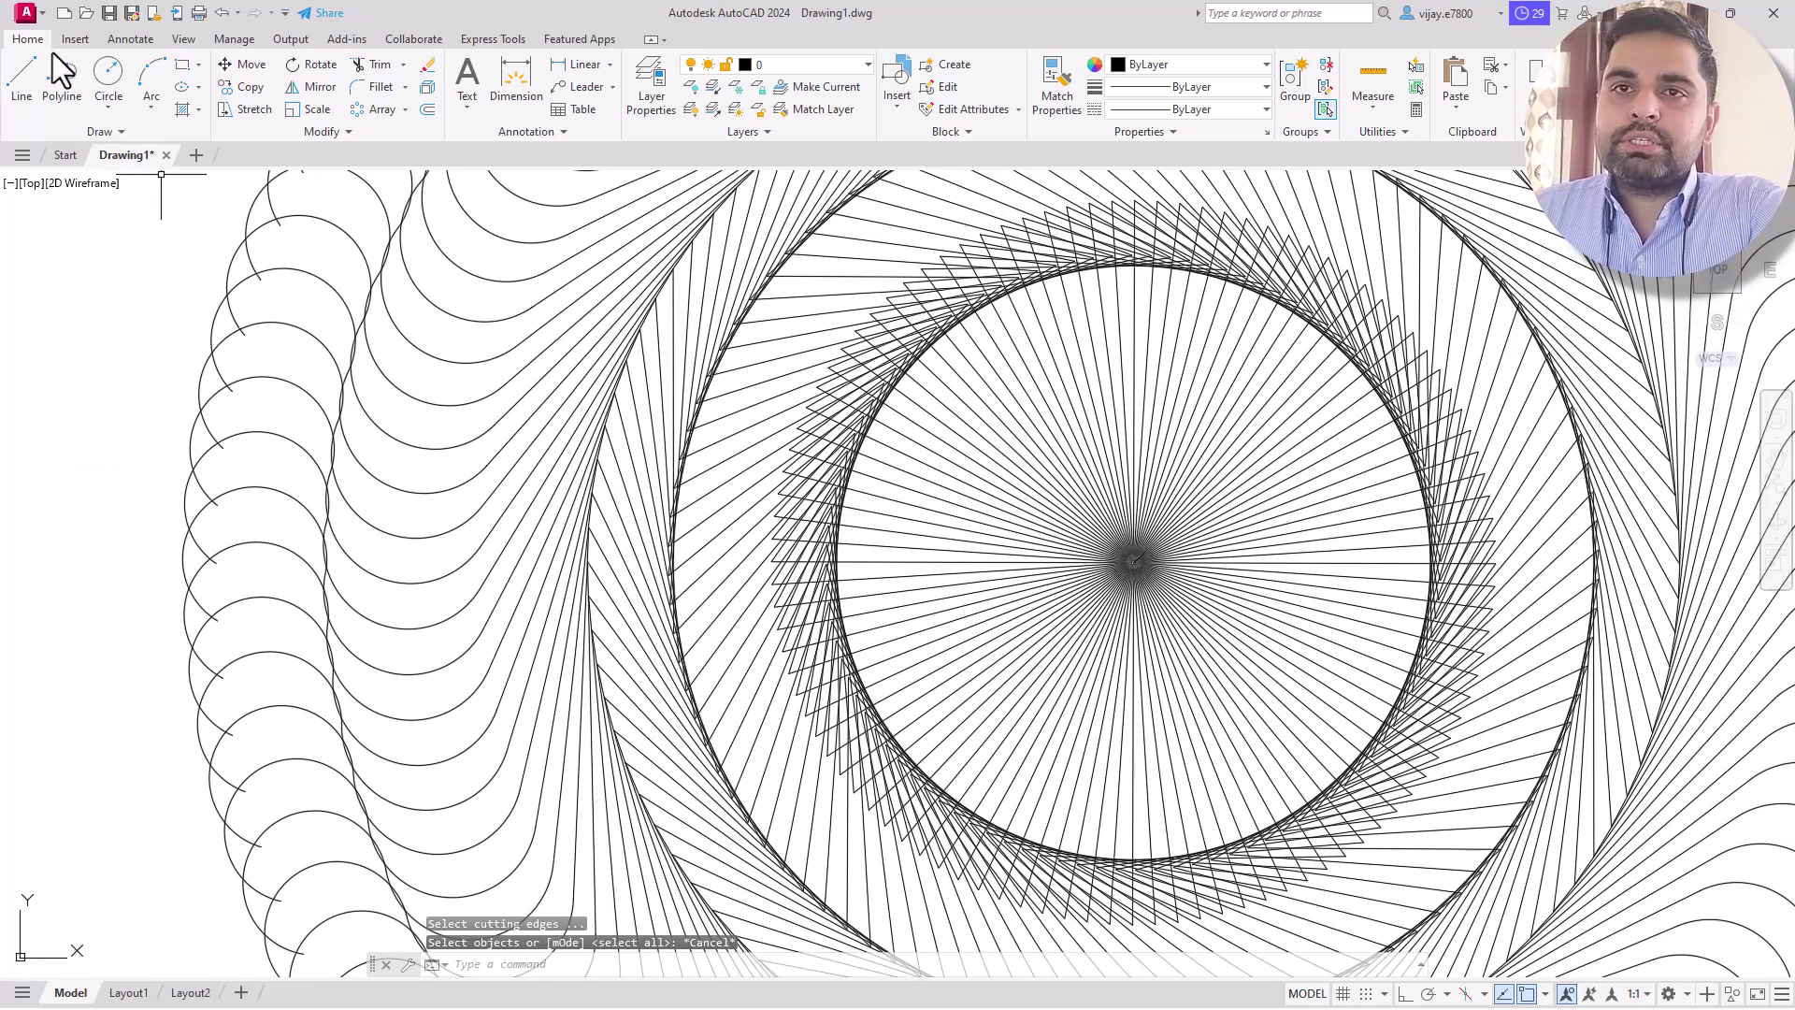
Explode the polyline's polar array into separate polylines
click(424, 91)
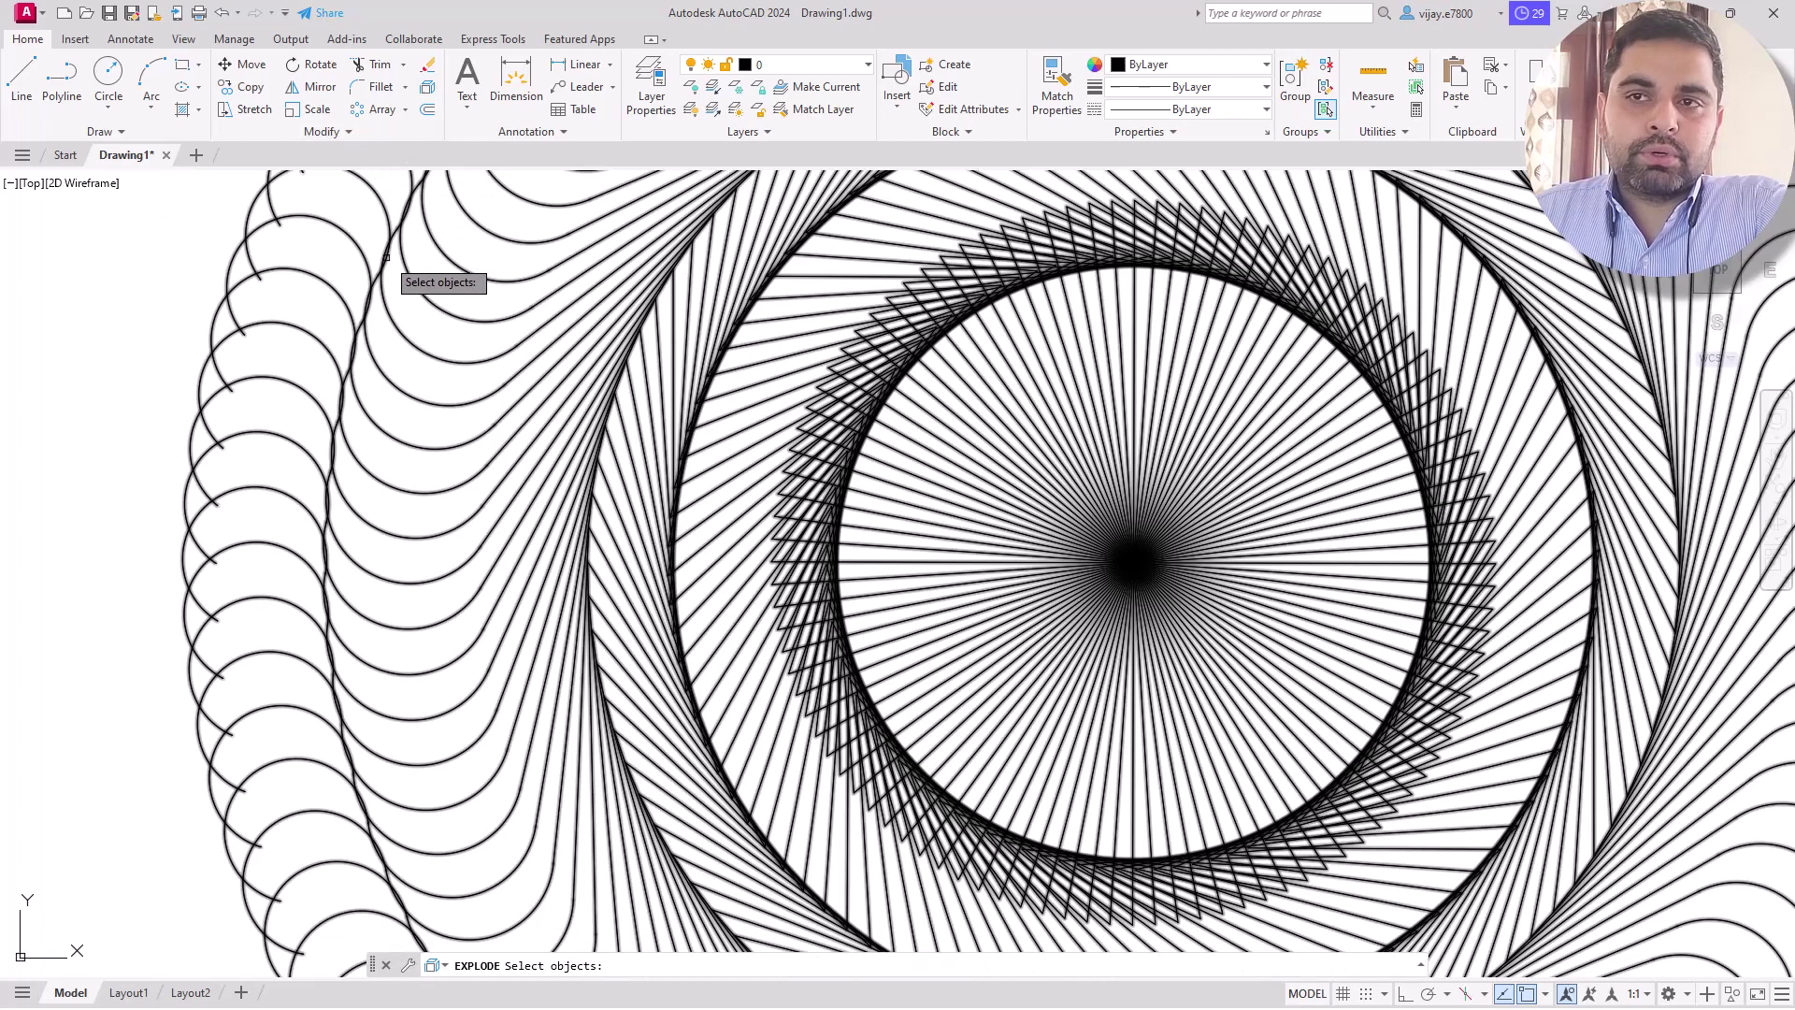
click(386, 258)
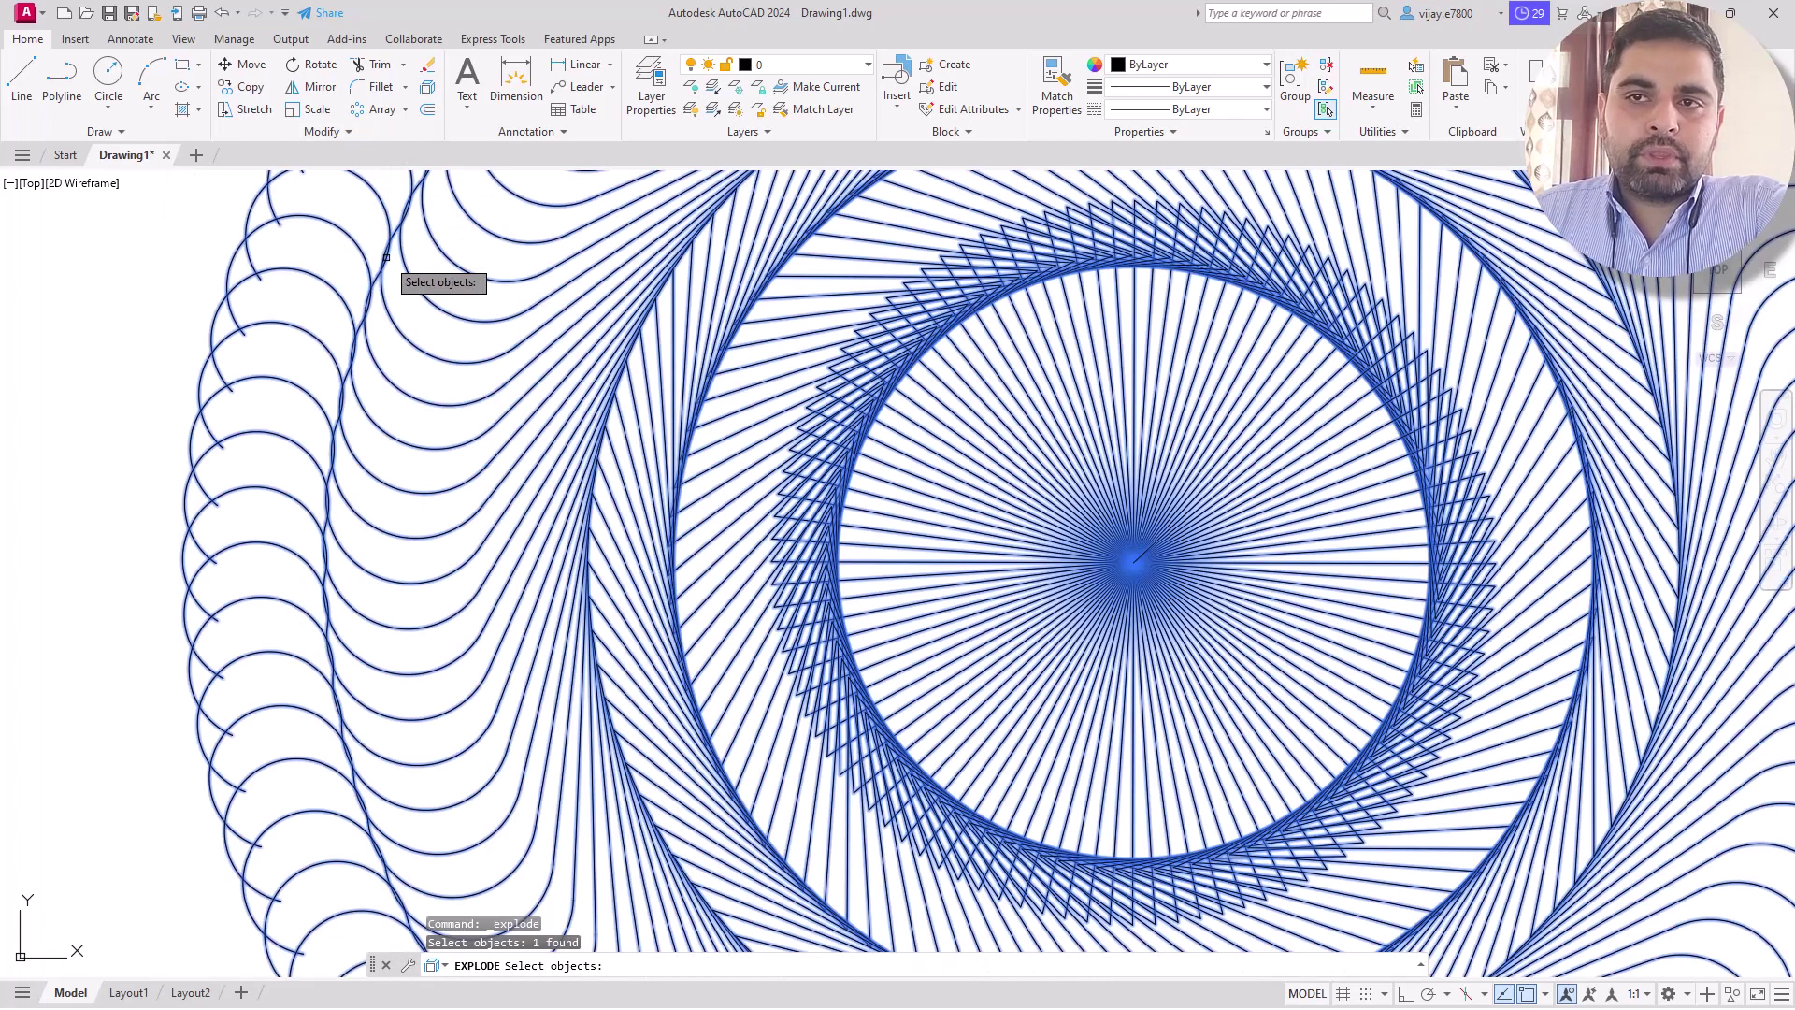
key(Return)
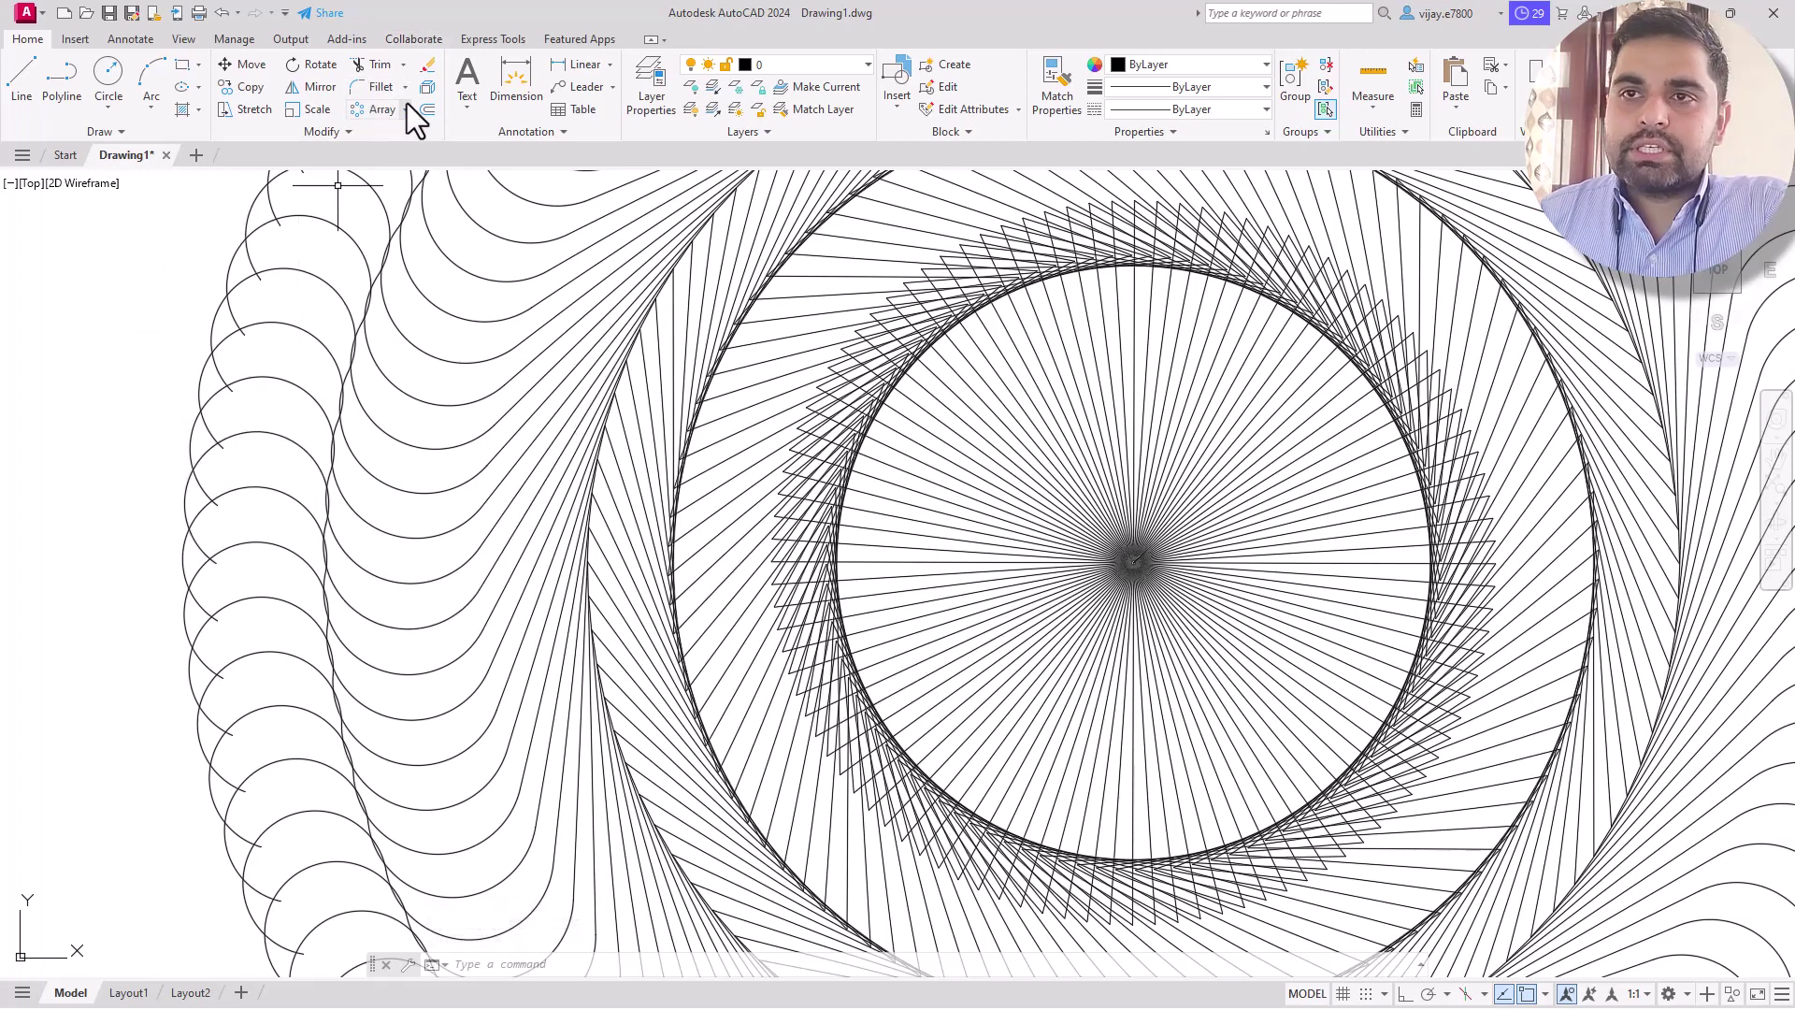
click(374, 63)
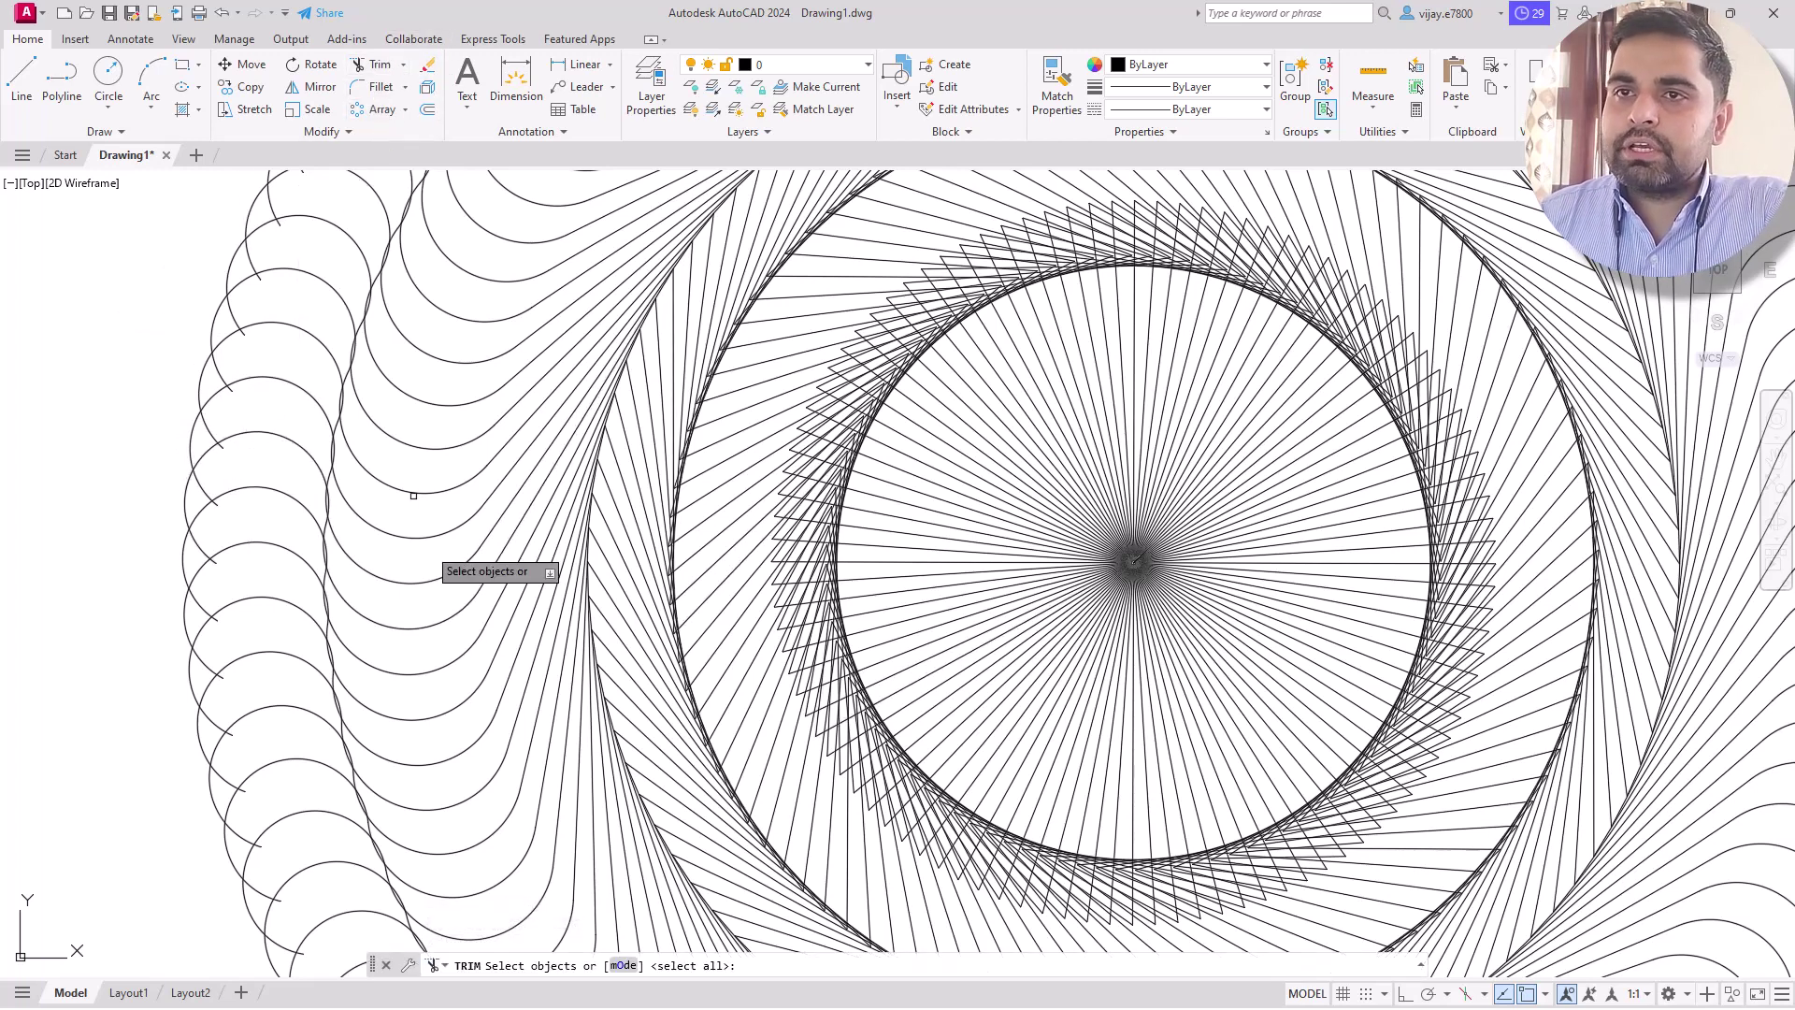
click(199, 482)
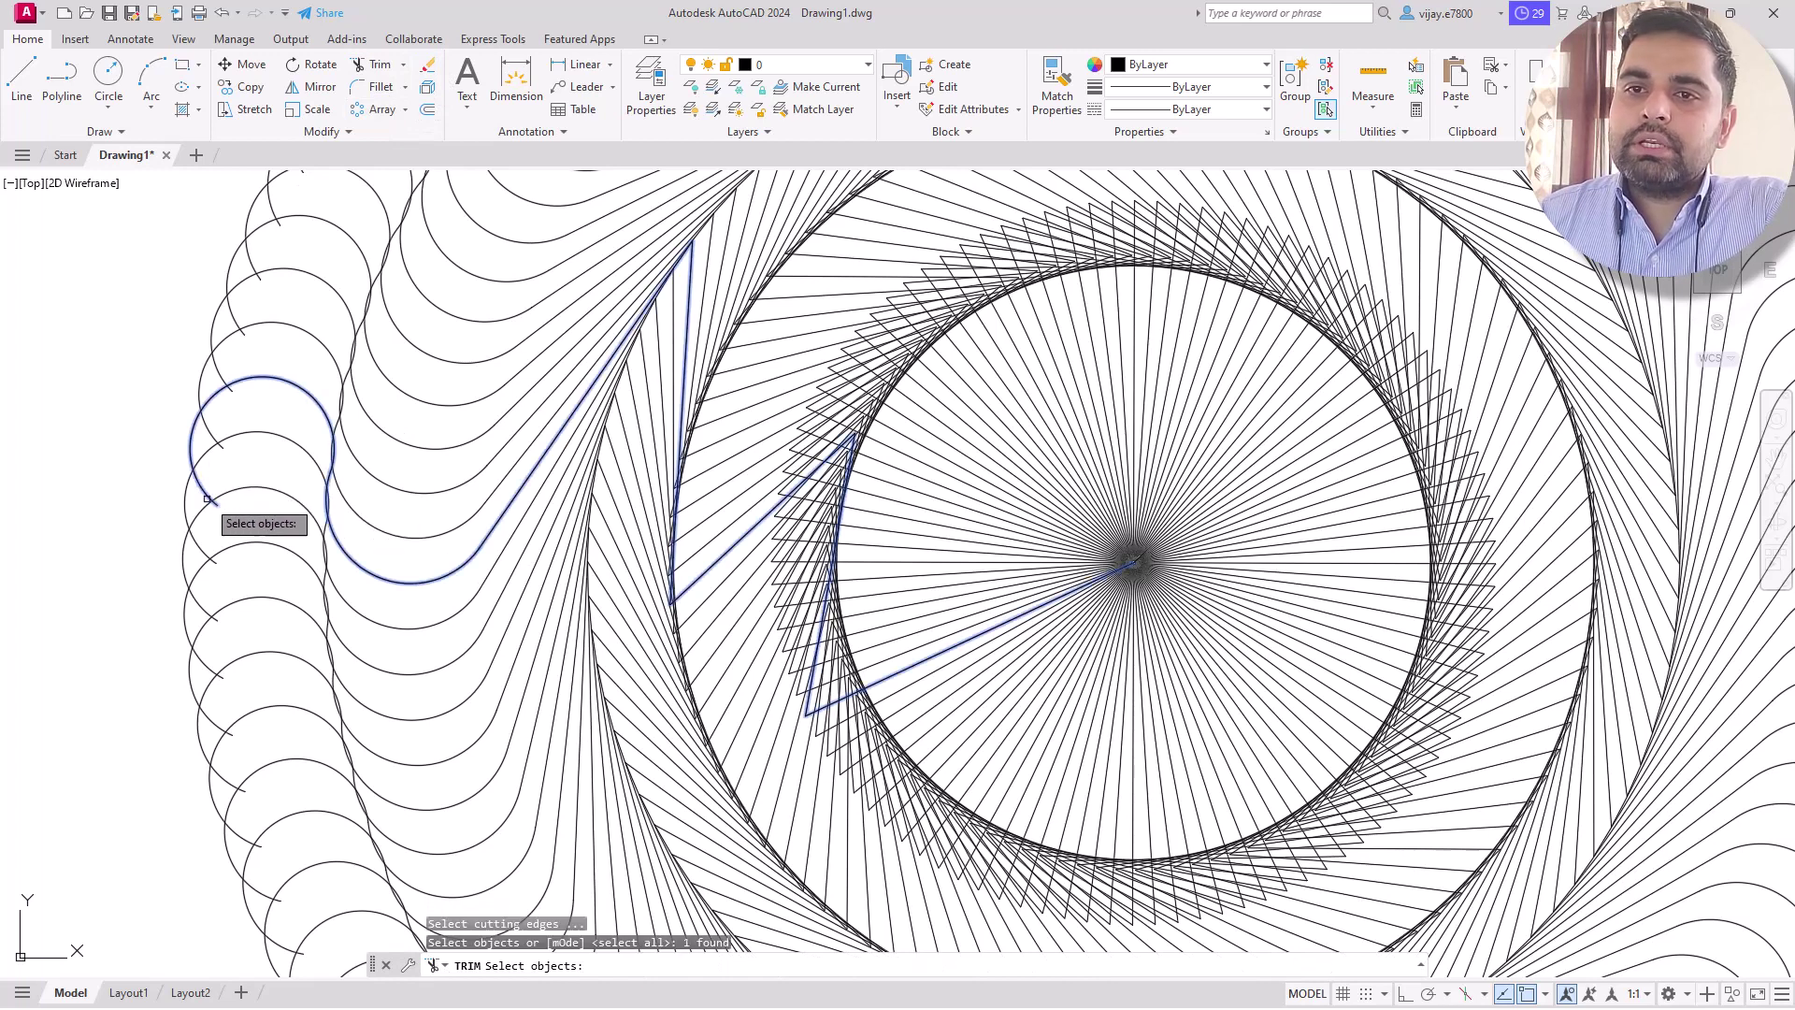
key(Escape)
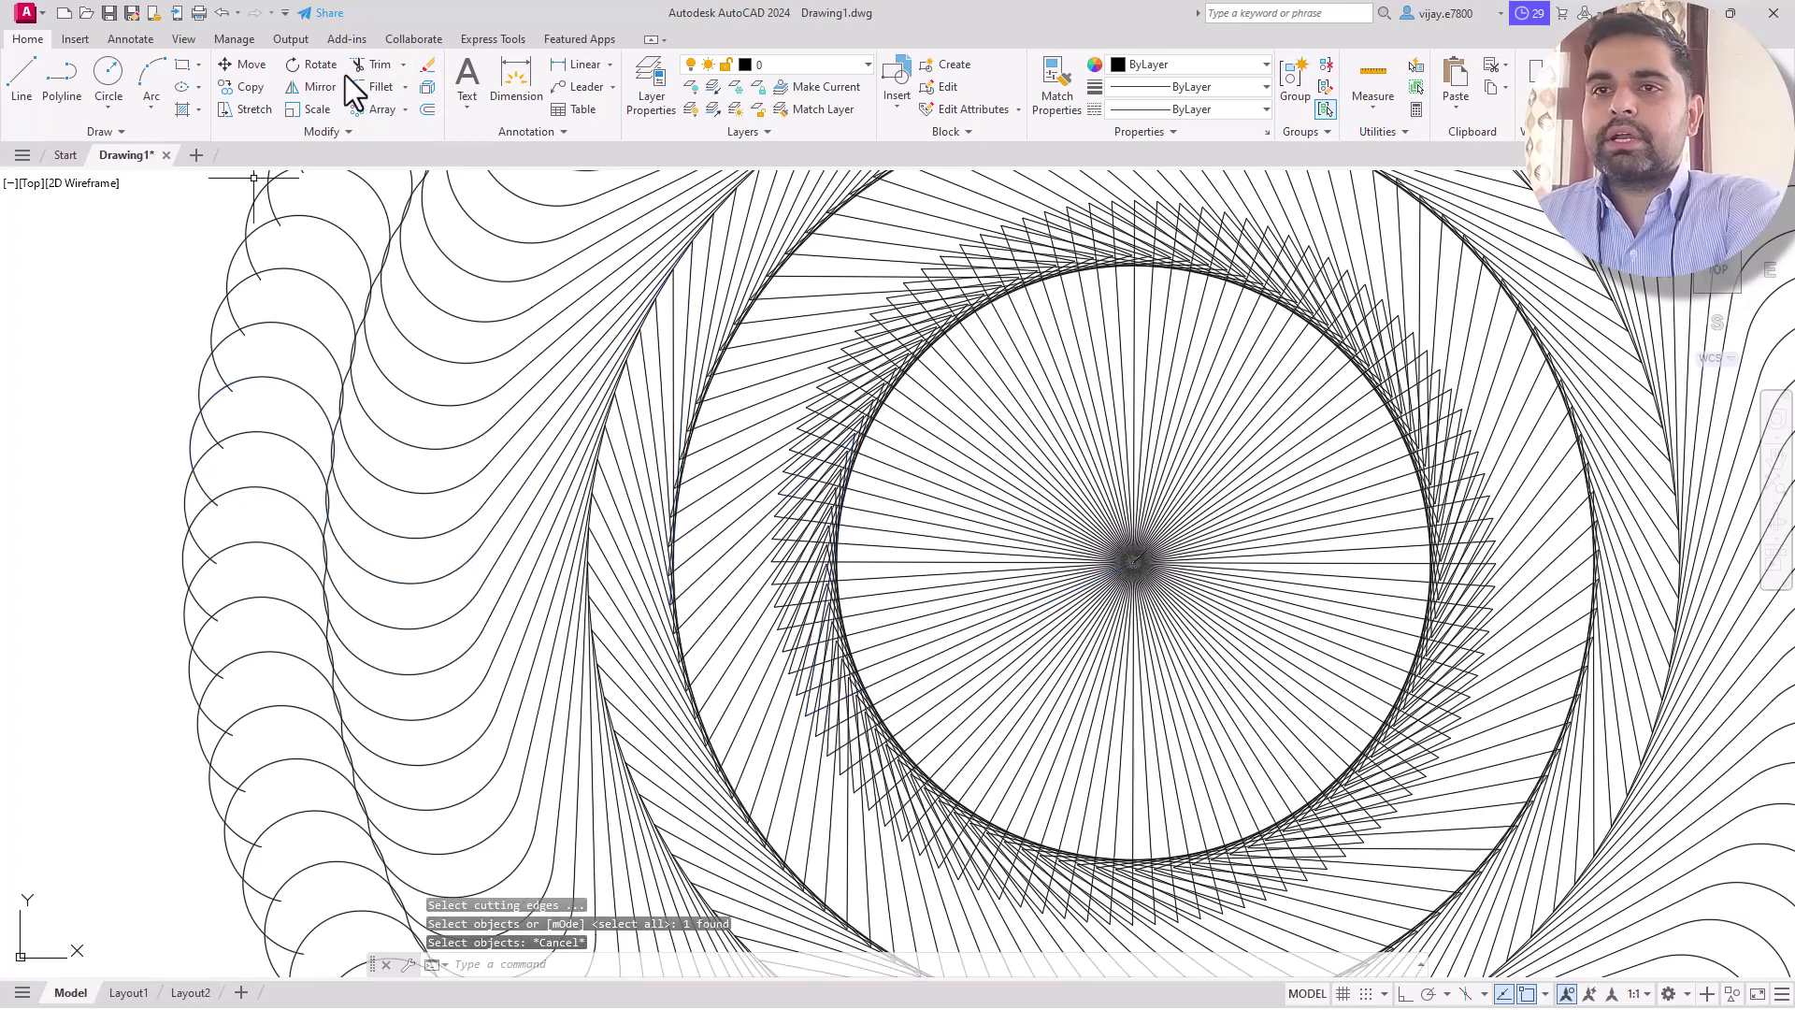
Trim away overlapping arc portions of neighbouring polylines along the pattern's outer left rim, using all objects as cutting edges
click(366, 66)
key(Return)
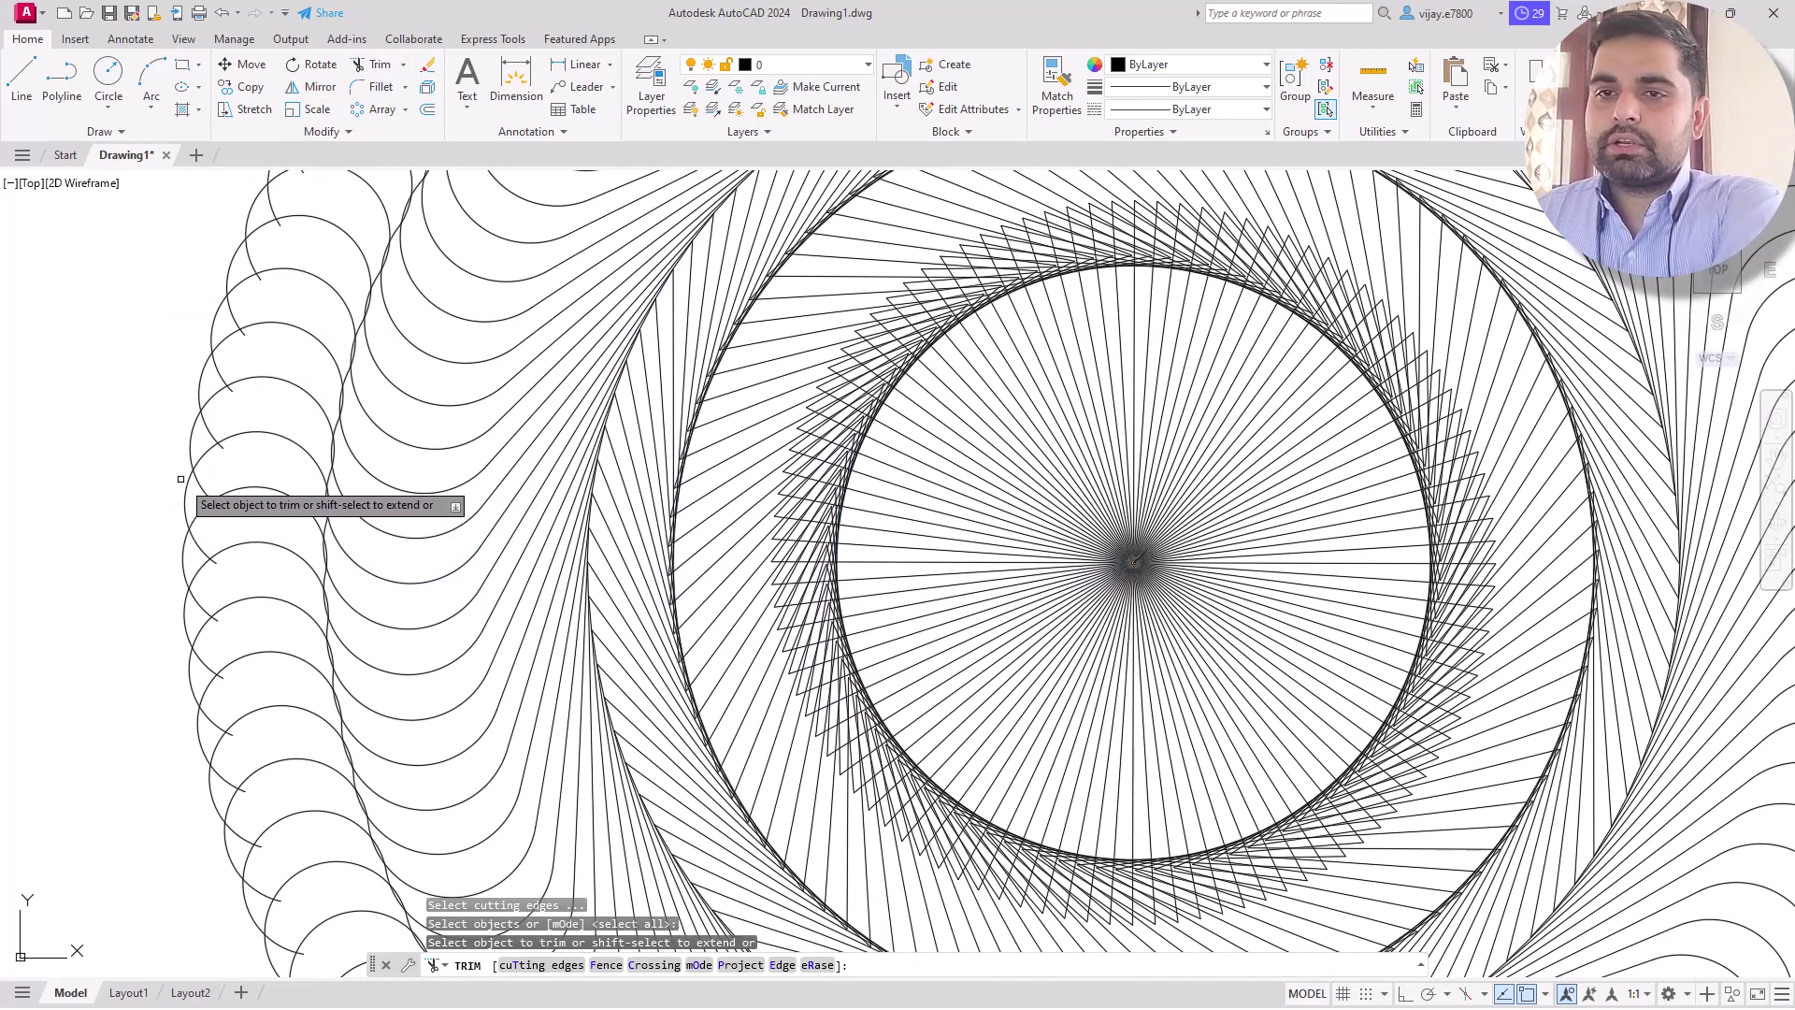
scroll(208, 513, up, 4)
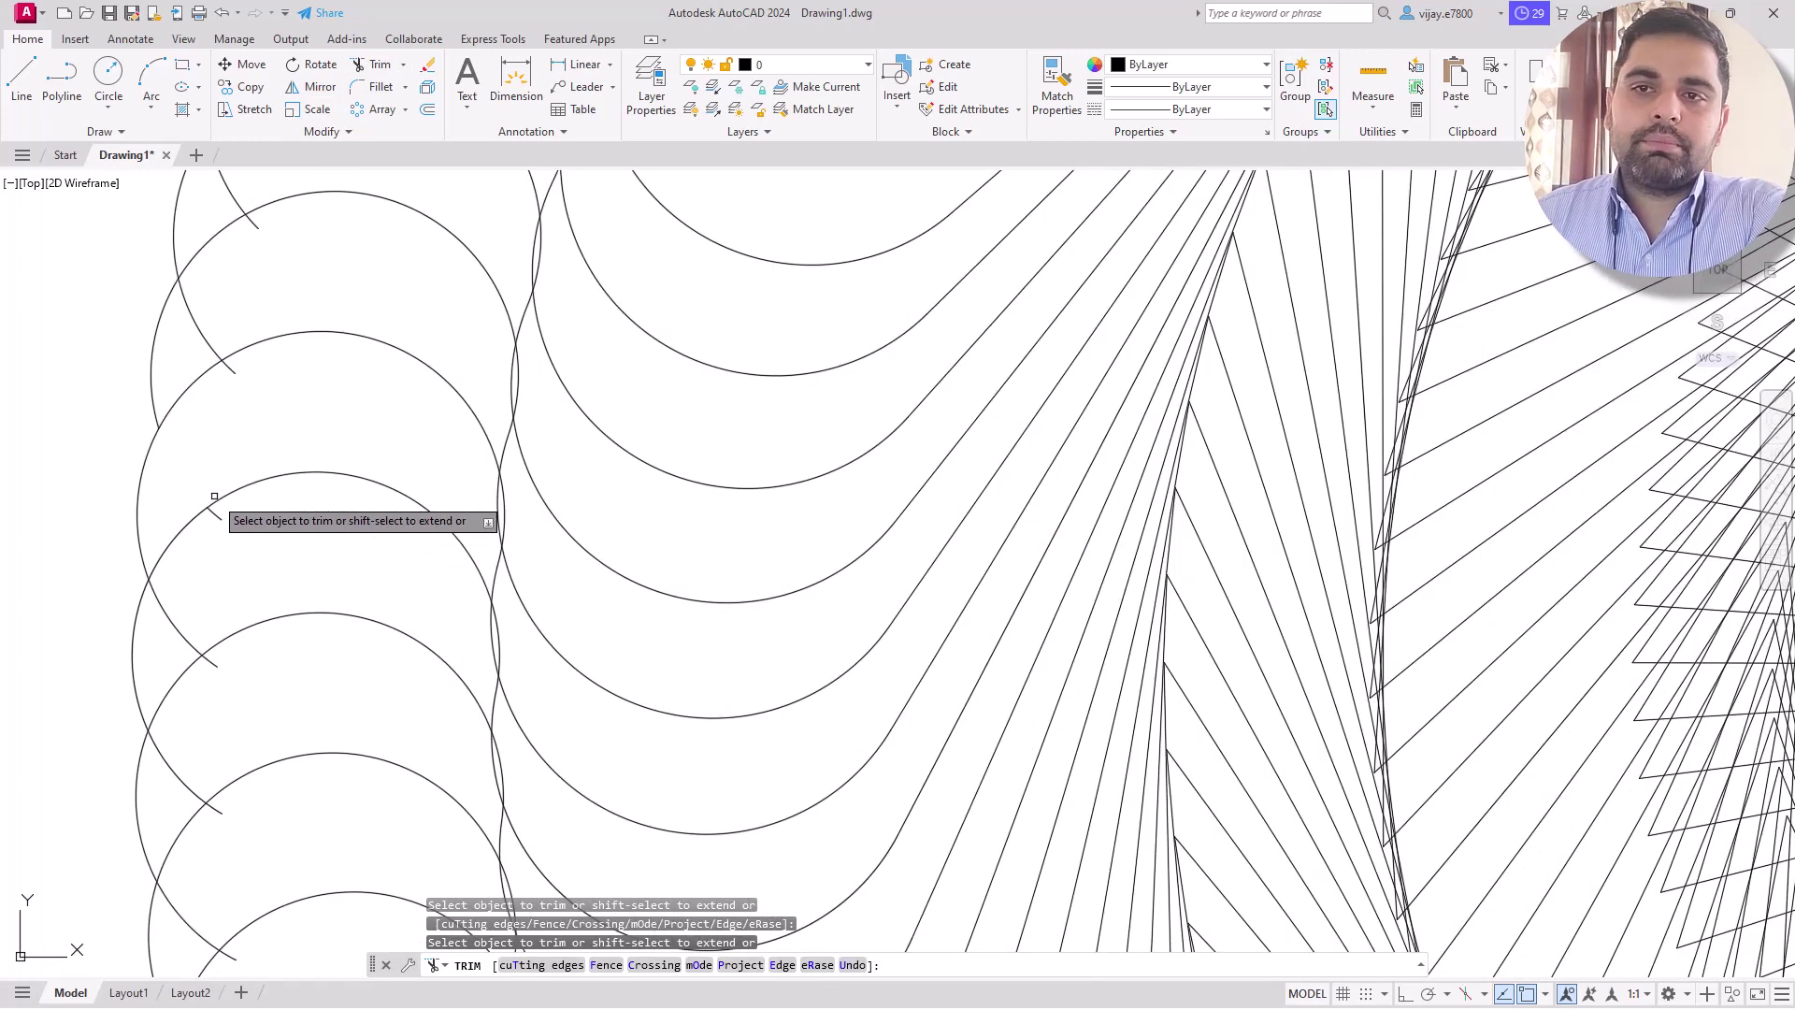
click(228, 491)
click(228, 491)
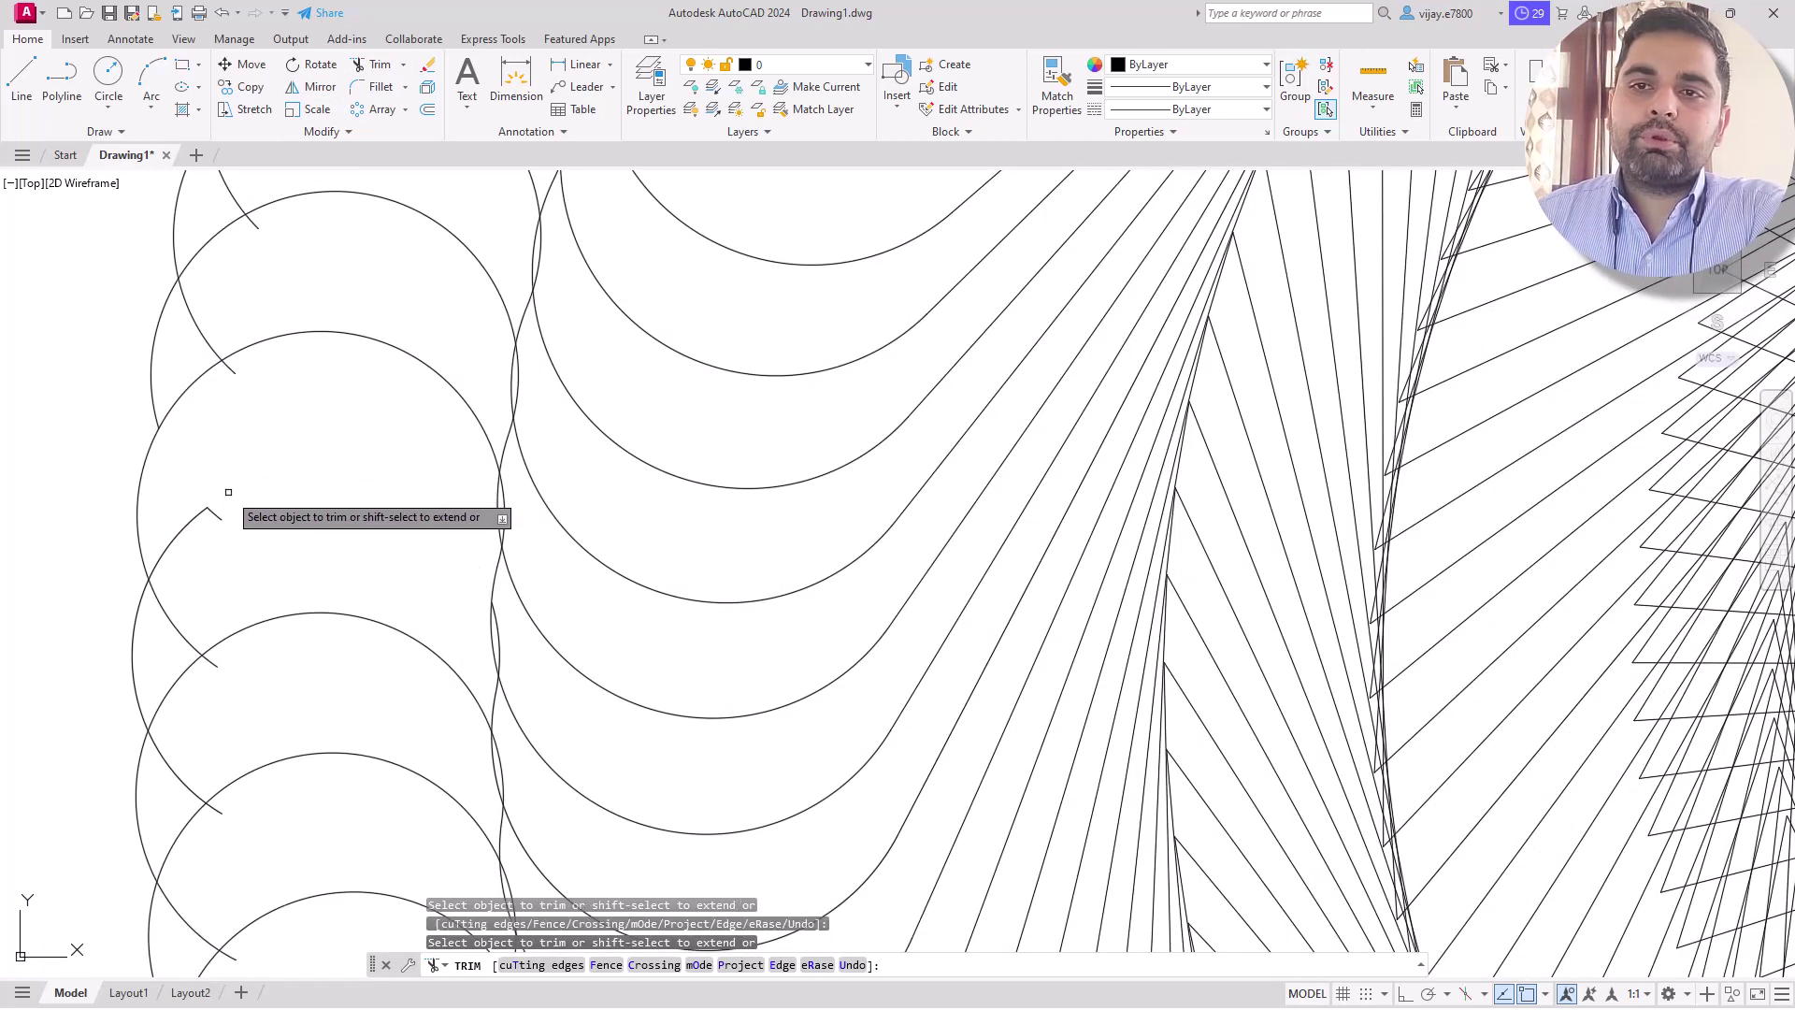
click(272, 617)
scroll(272, 616, down, 4)
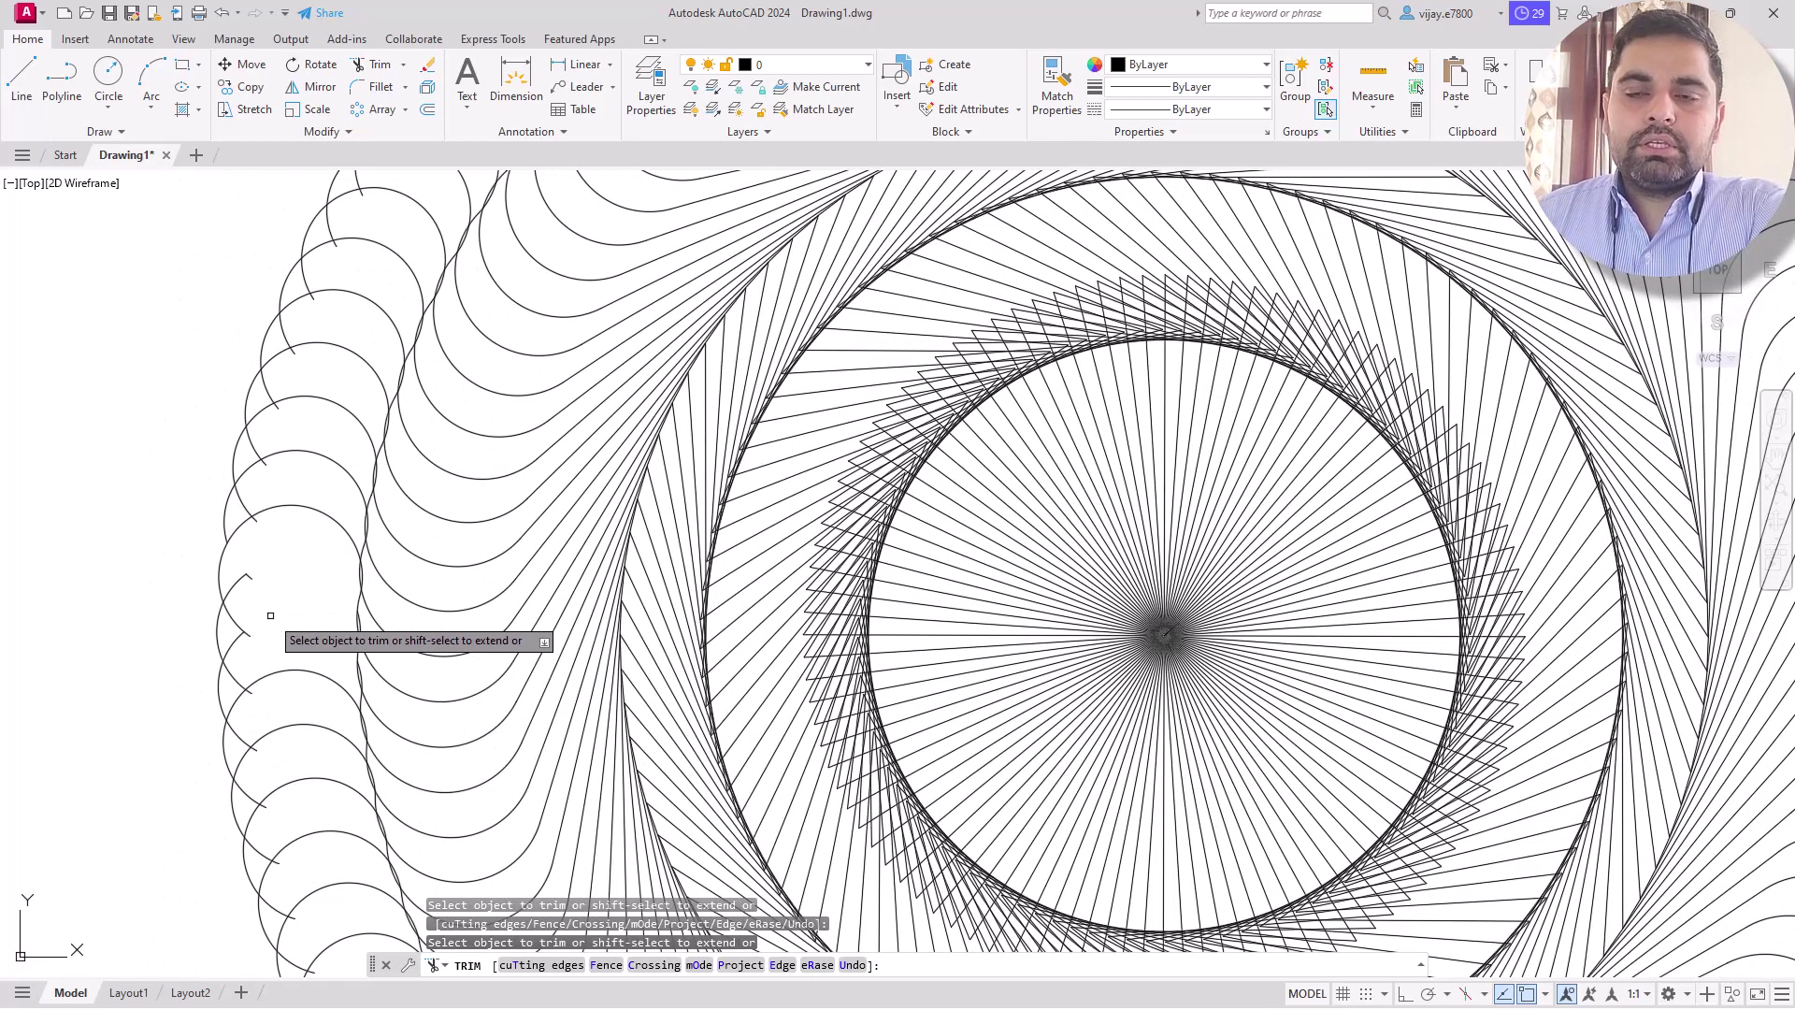